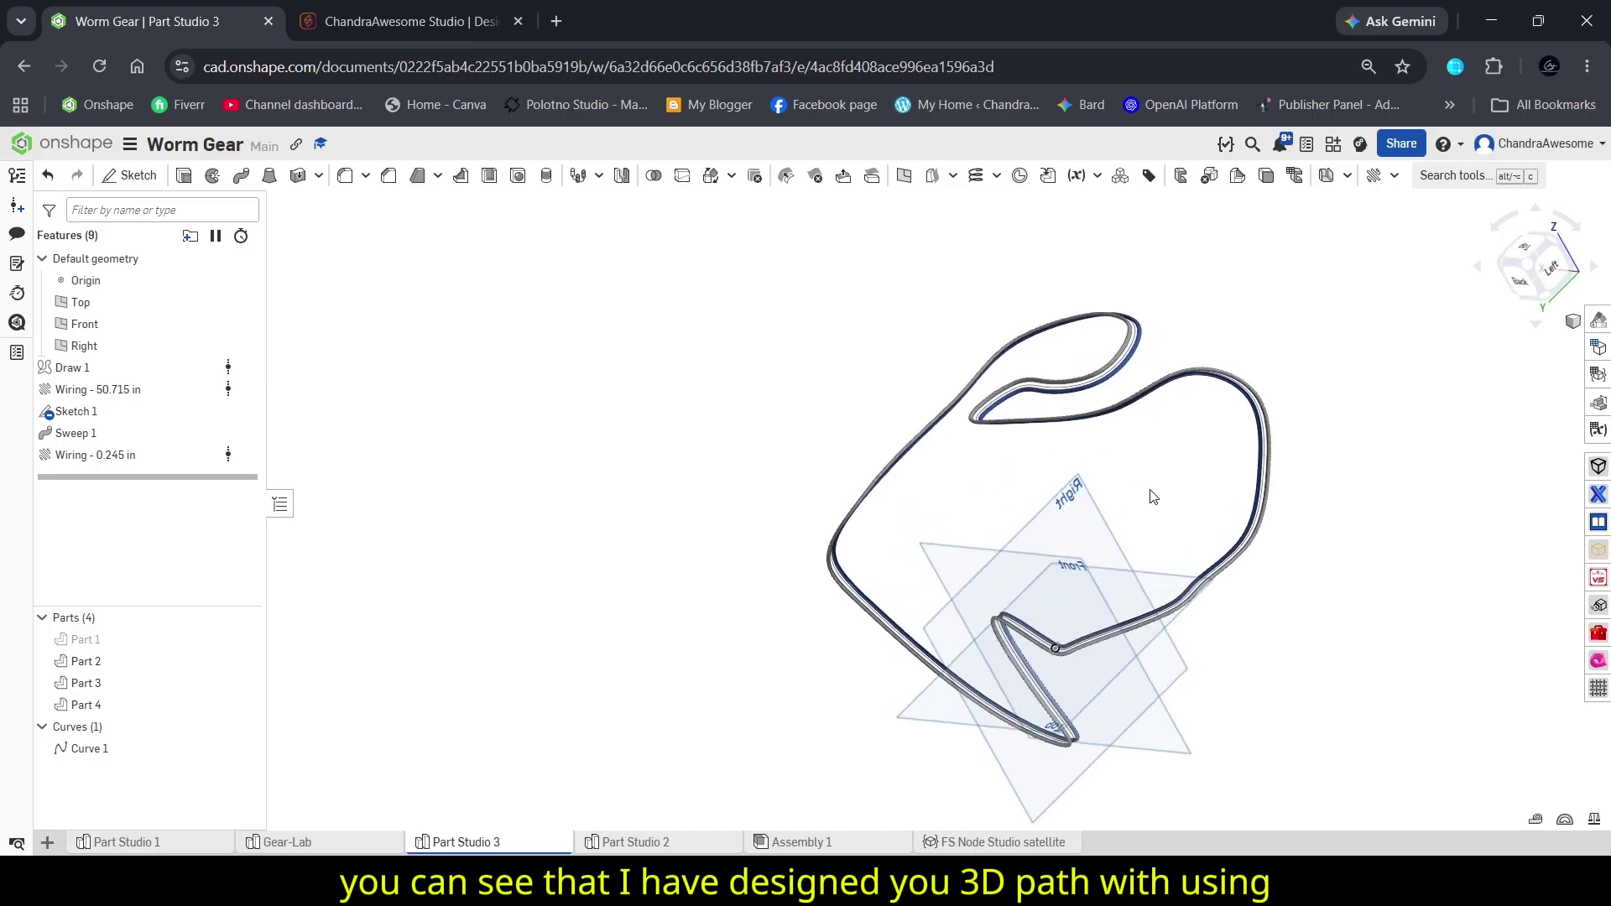
- Examine the existing wires swept along the closed 3D curve and review the available curve commands
{"action": "scroll", "coordinate": [981, 409], "scroll_direction": "up", "scroll_amount": 10}
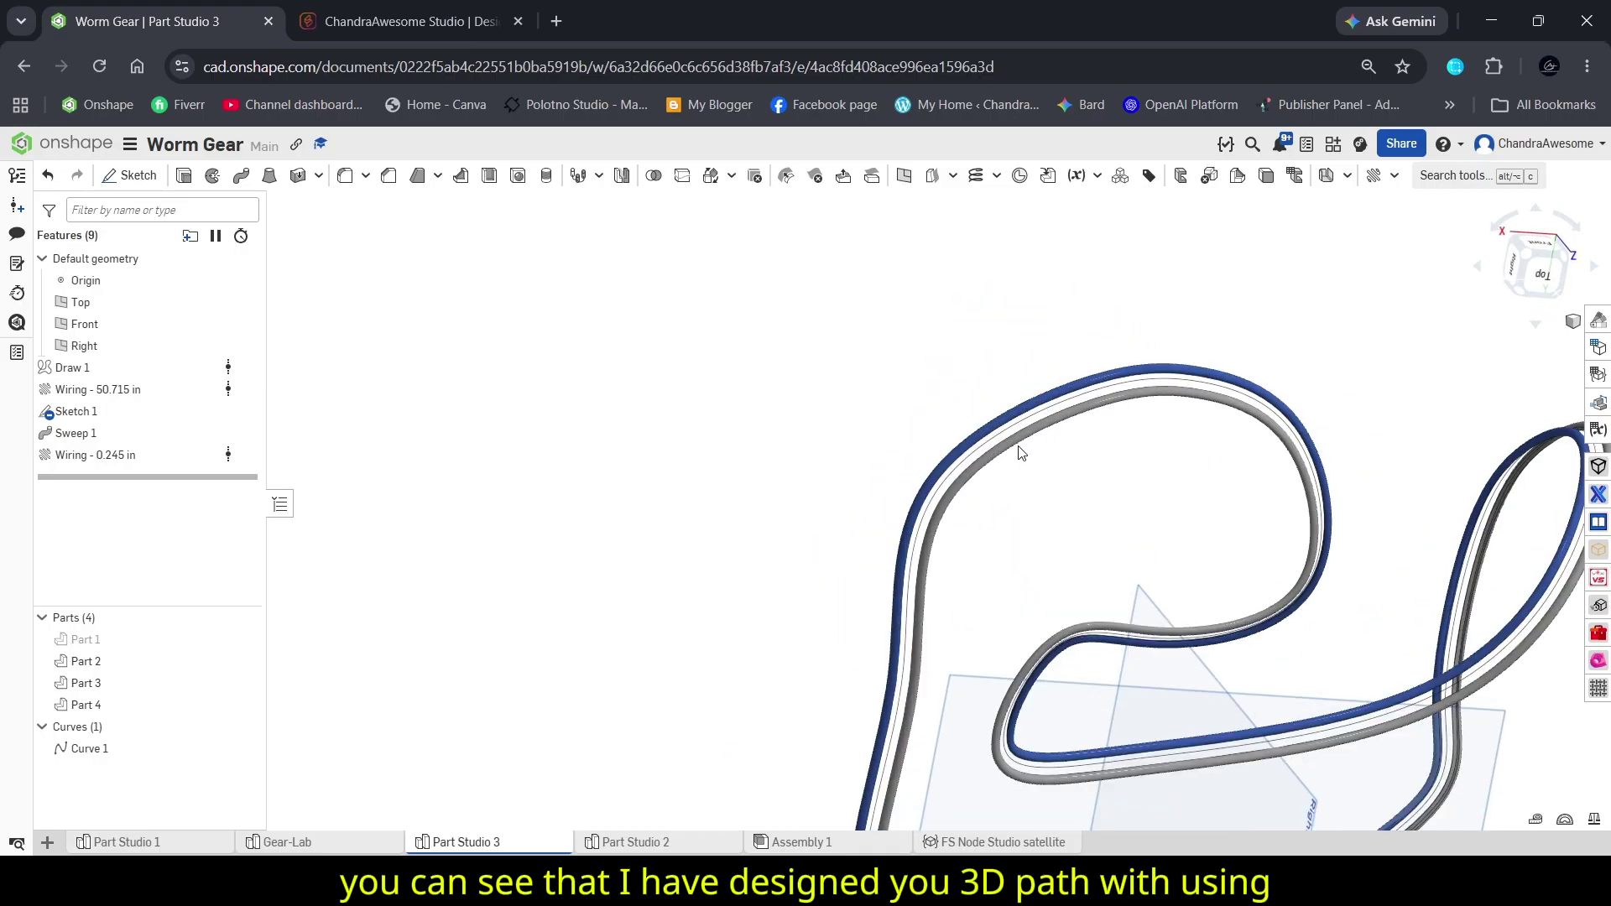
{"action": "right_click_drag", "start_coordinate": [1022, 450], "coordinate": [871, 429]}
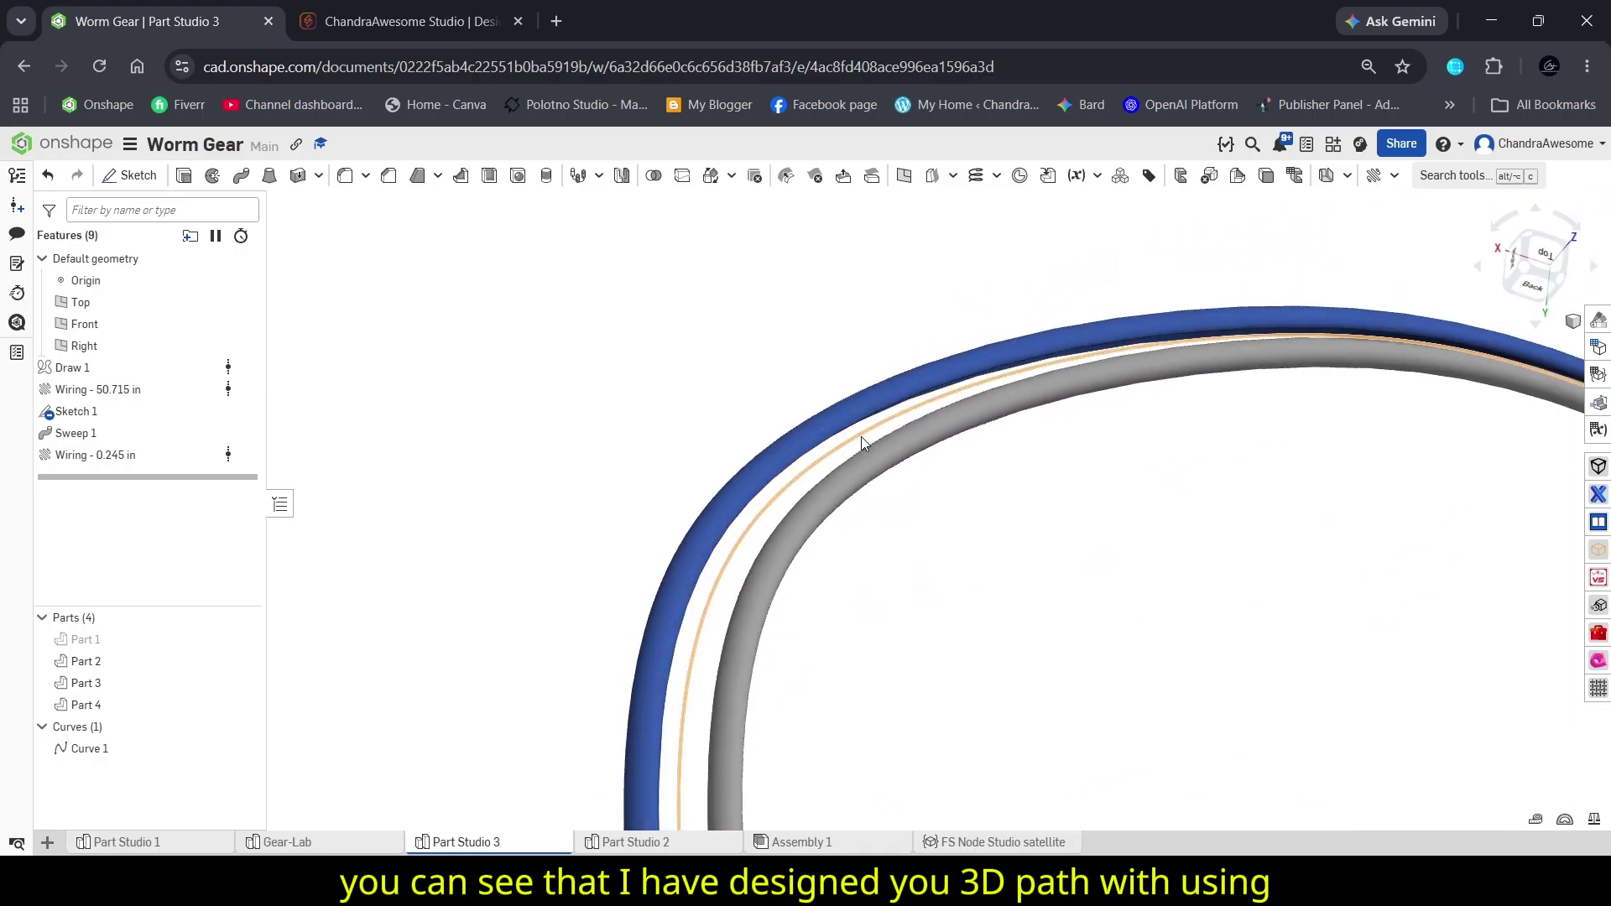
{"action": "left_click", "coordinate": [865, 433]}
{"action": "scroll", "coordinate": [863, 435], "scroll_direction": "down", "scroll_amount": 5}
{"action": "scroll", "coordinate": [863, 435], "scroll_direction": "down", "scroll_amount": 3}
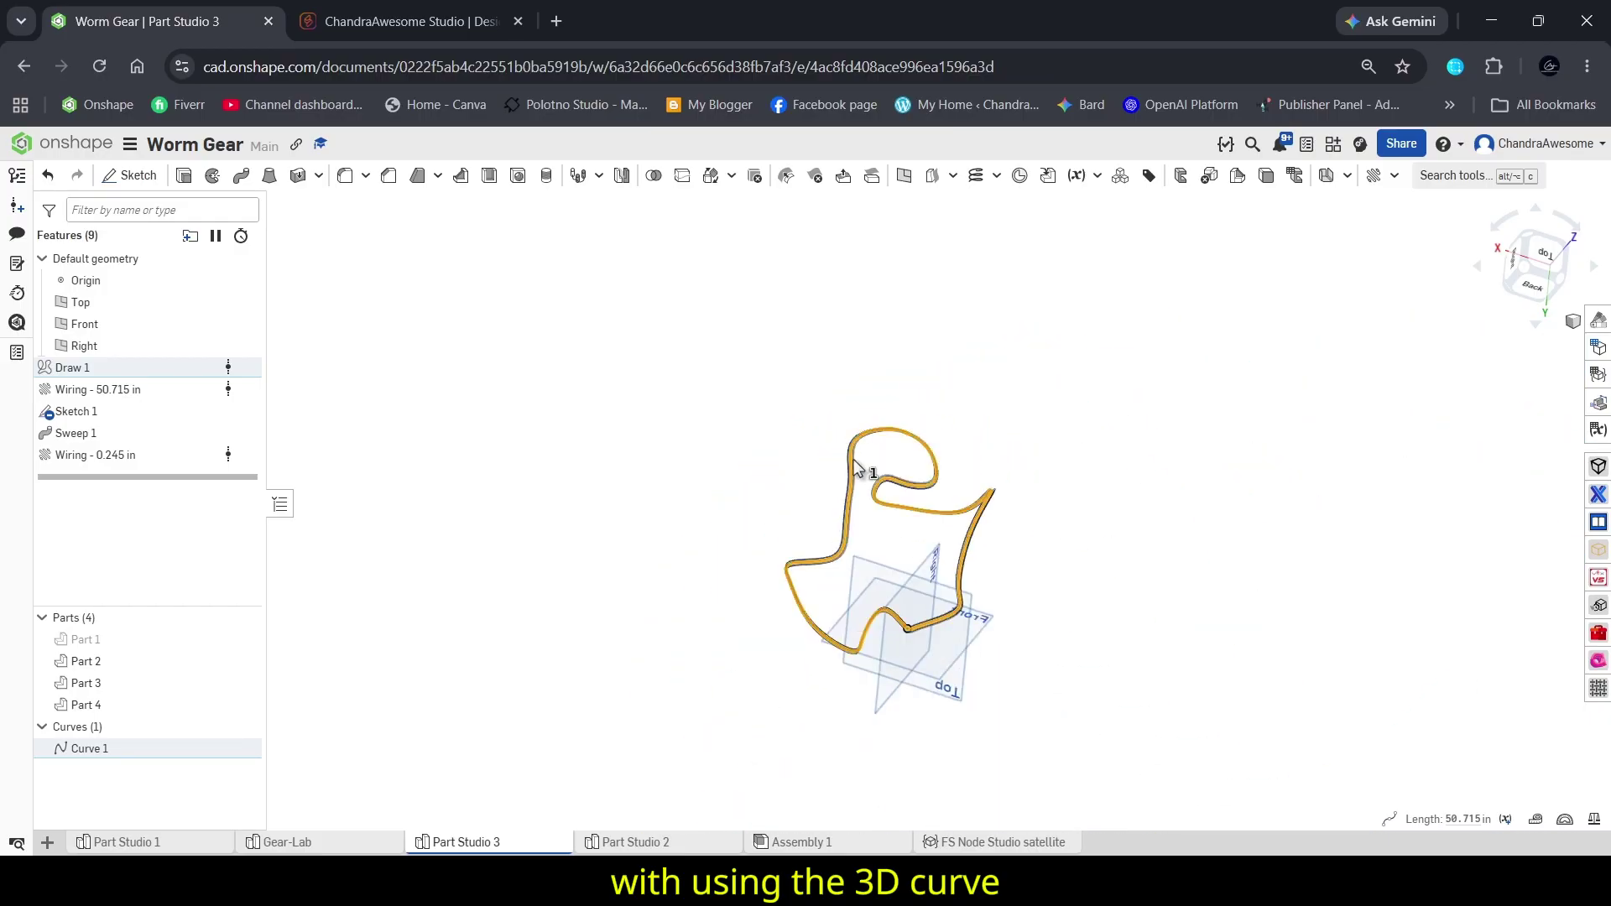
{"action": "scroll", "coordinate": [789, 579], "scroll_direction": "up", "scroll_amount": 10}
{"action": "left_click", "coordinate": [879, 574]}
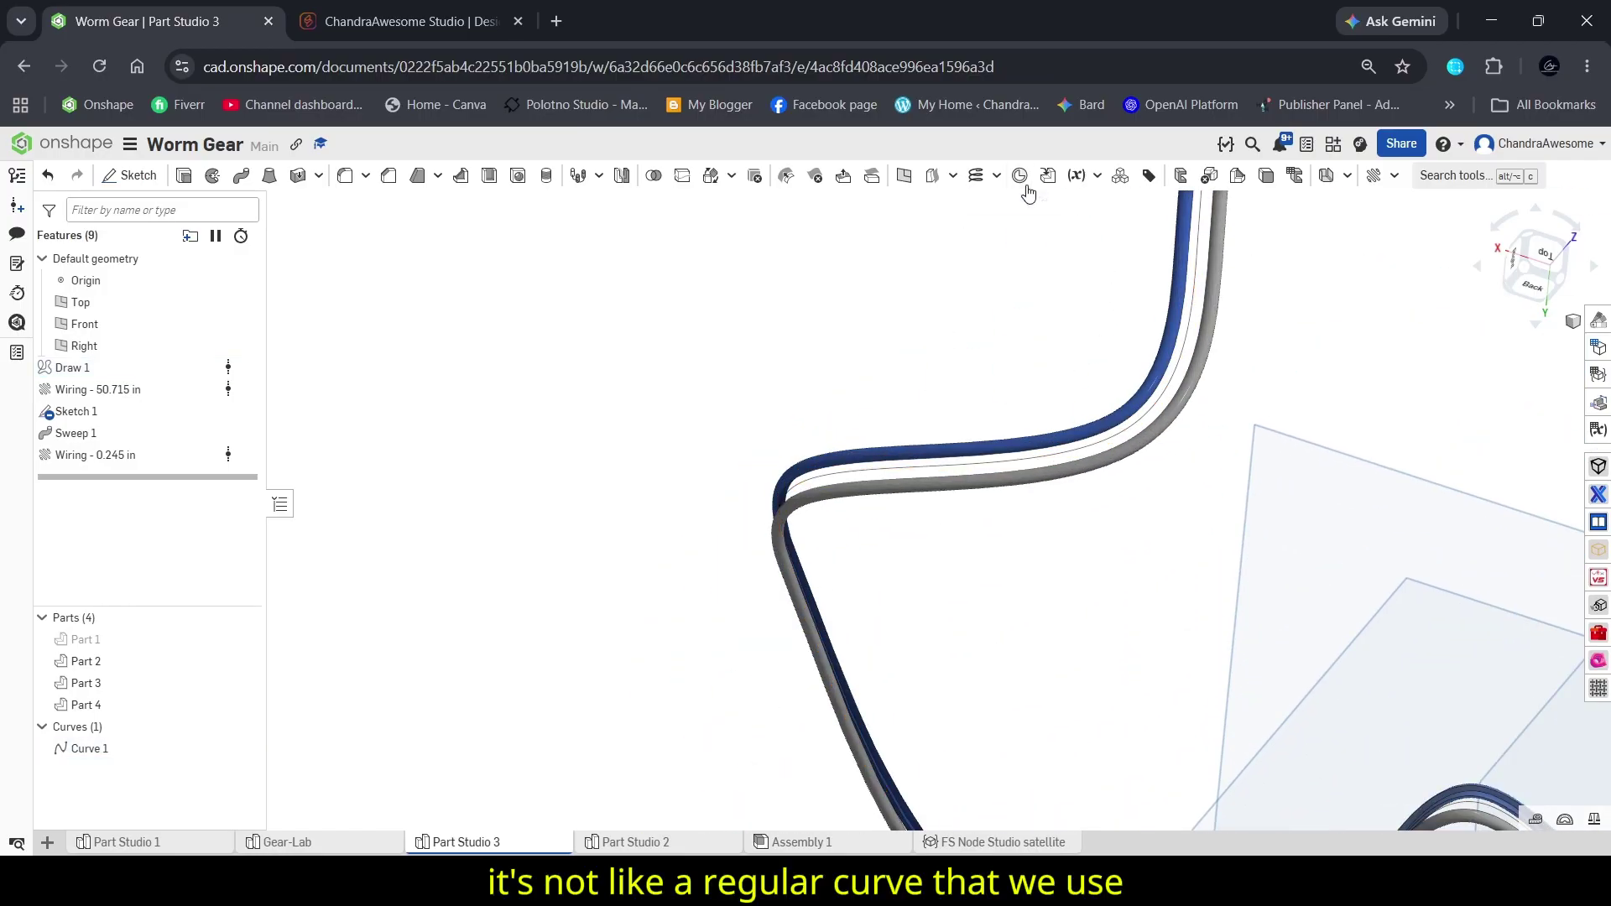
{"action": "left_click", "coordinate": [996, 175]}
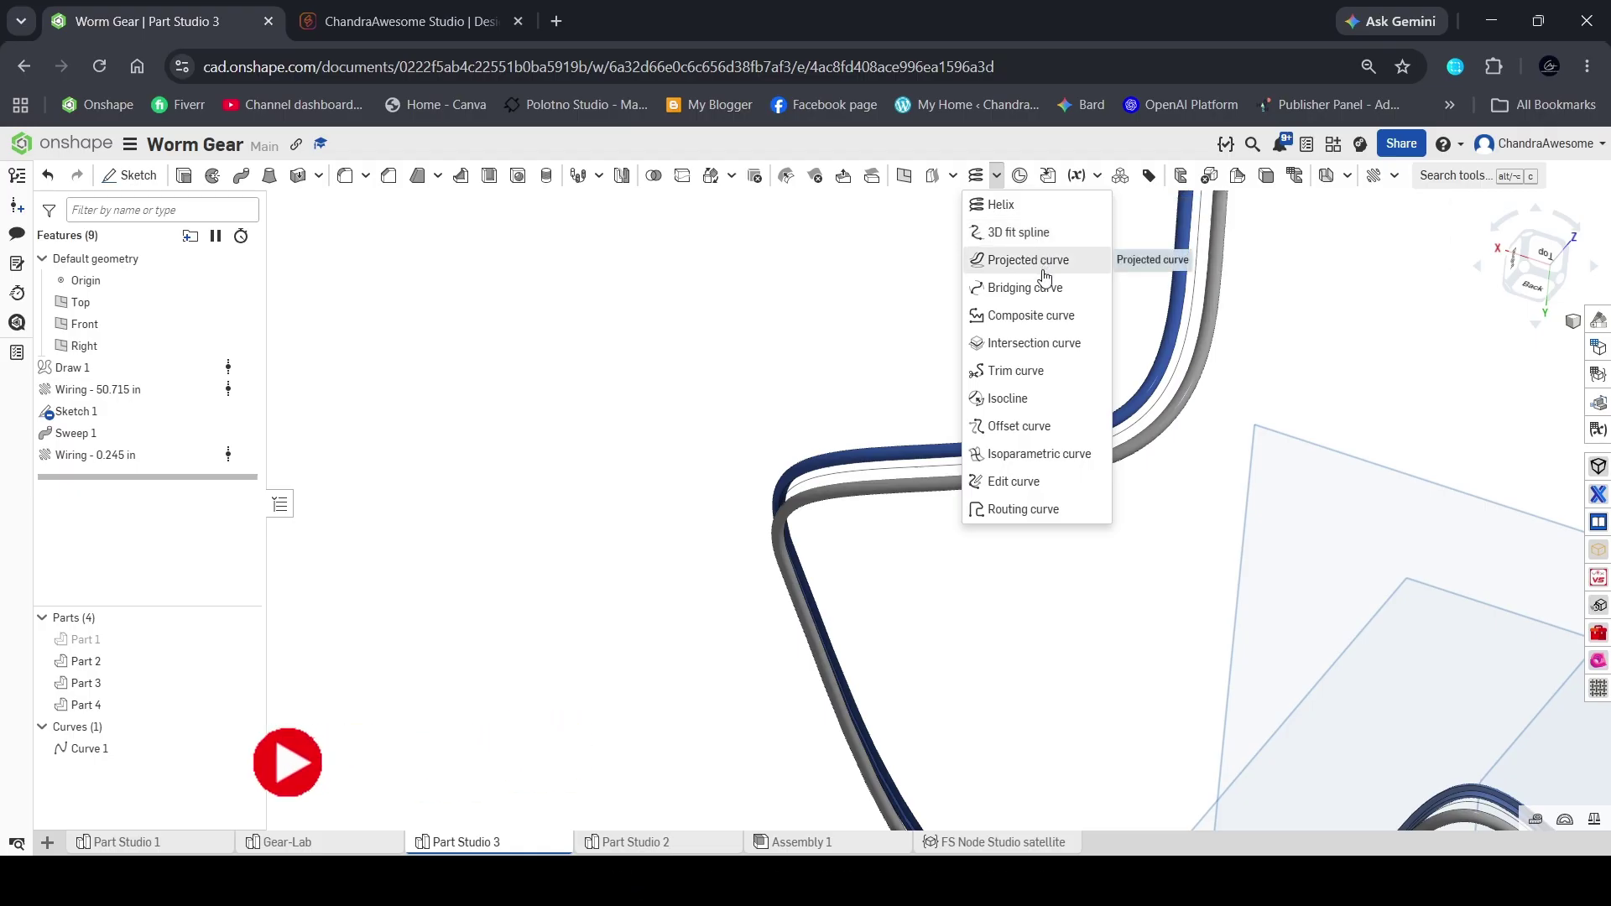
{"action": "left_click", "coordinate": [789, 447]}
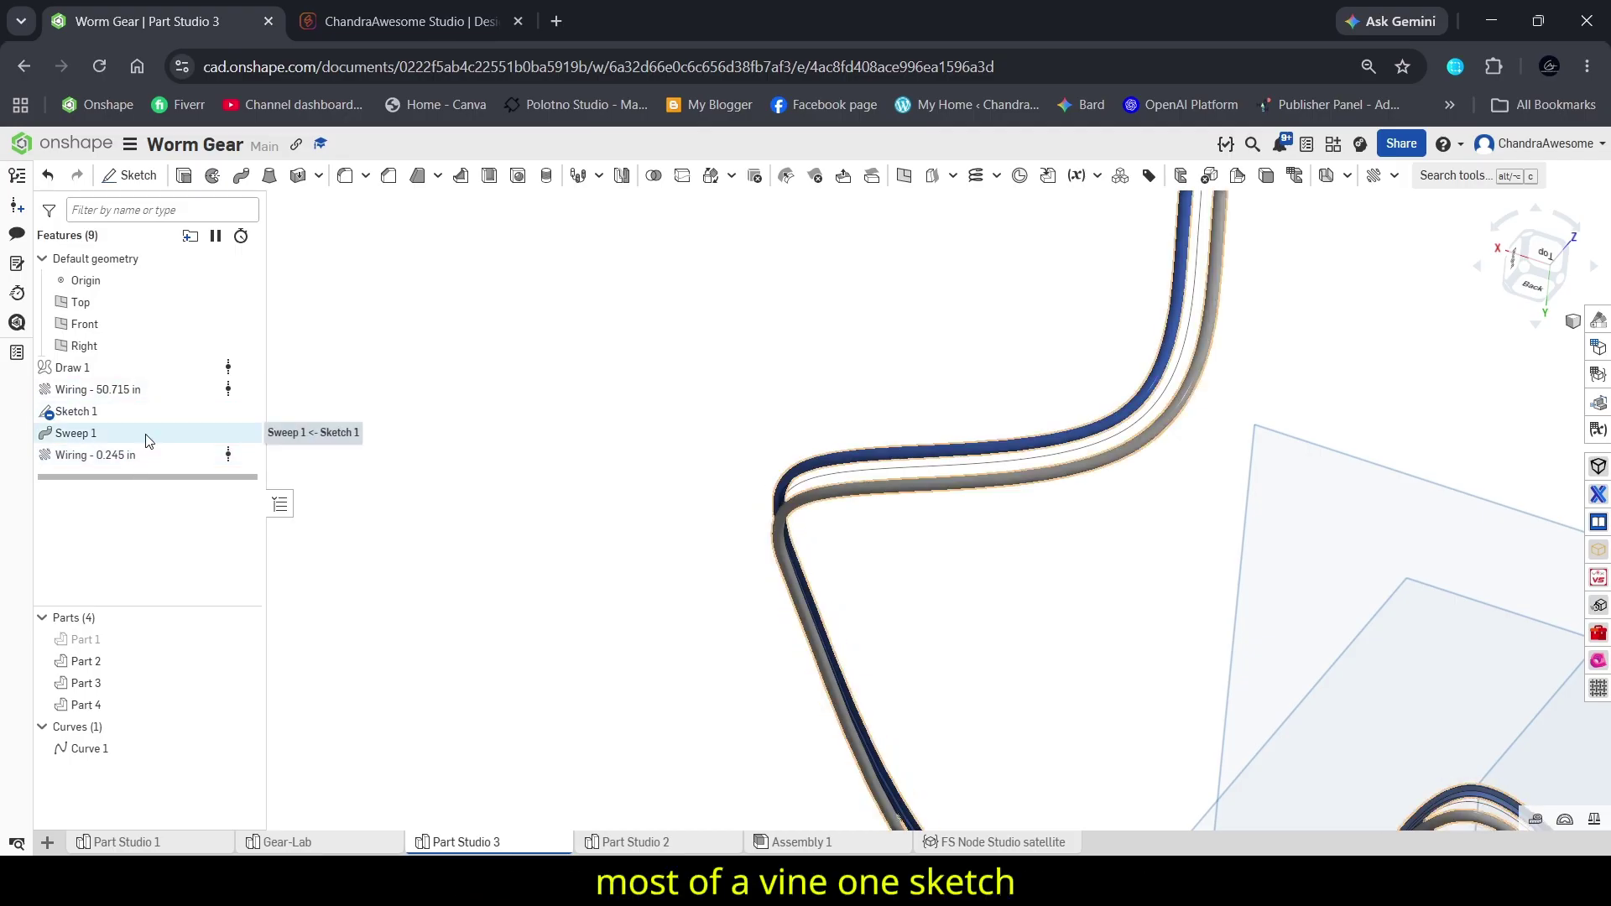
{"action": "scroll", "coordinate": [281, 452], "scroll_direction": "down", "scroll_amount": 3}
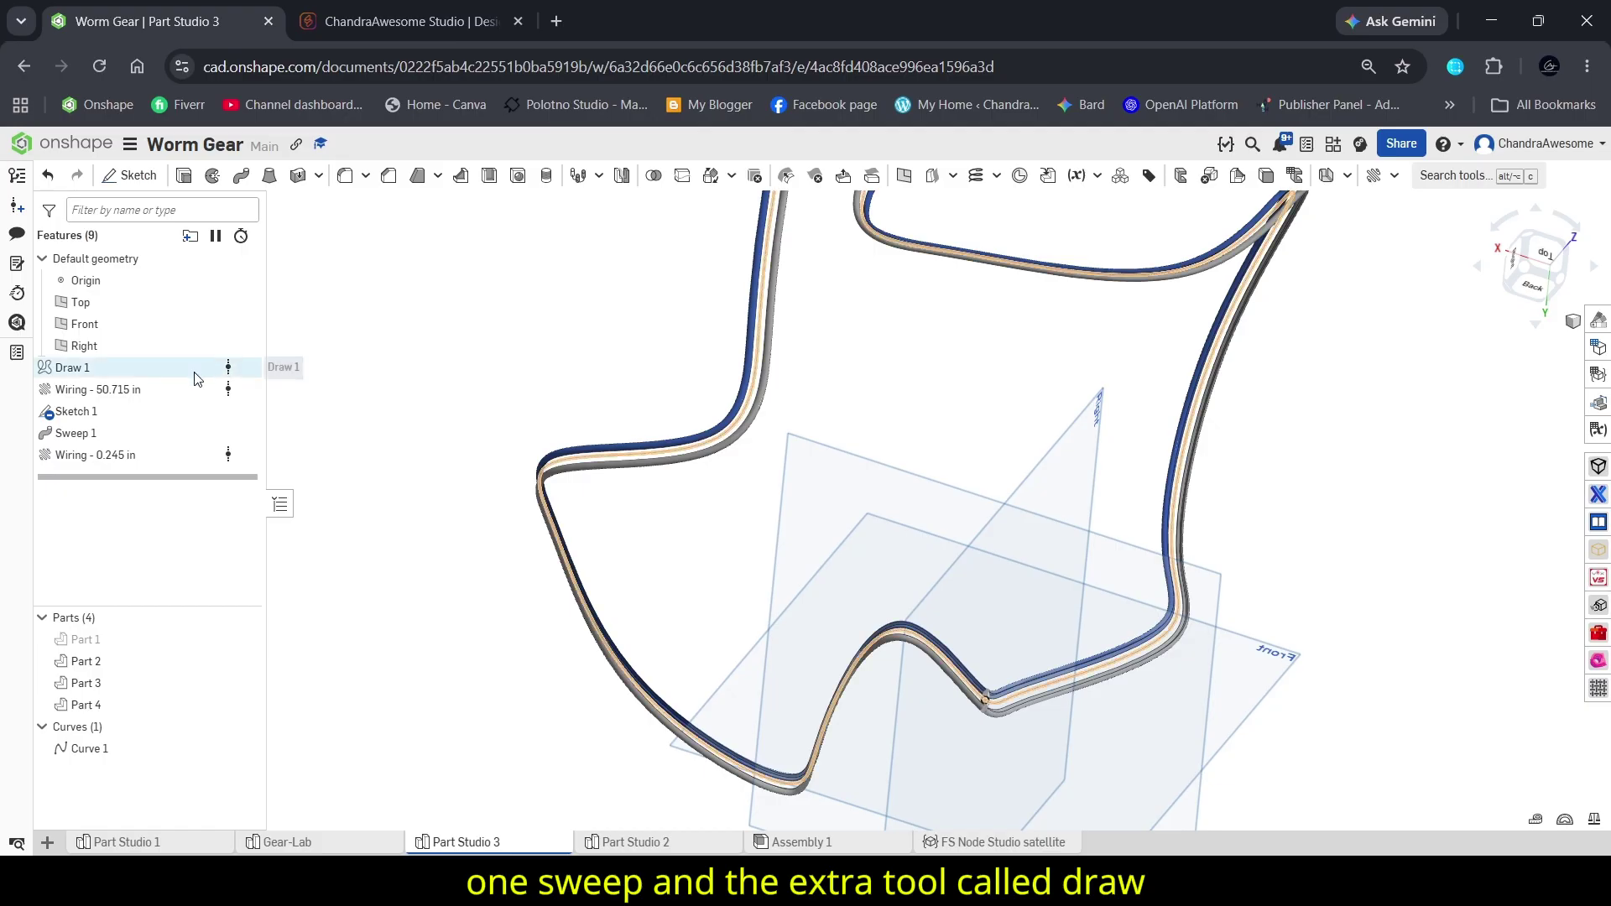
{"action": "scroll", "coordinate": [883, 751], "scroll_direction": "down", "scroll_amount": 3}
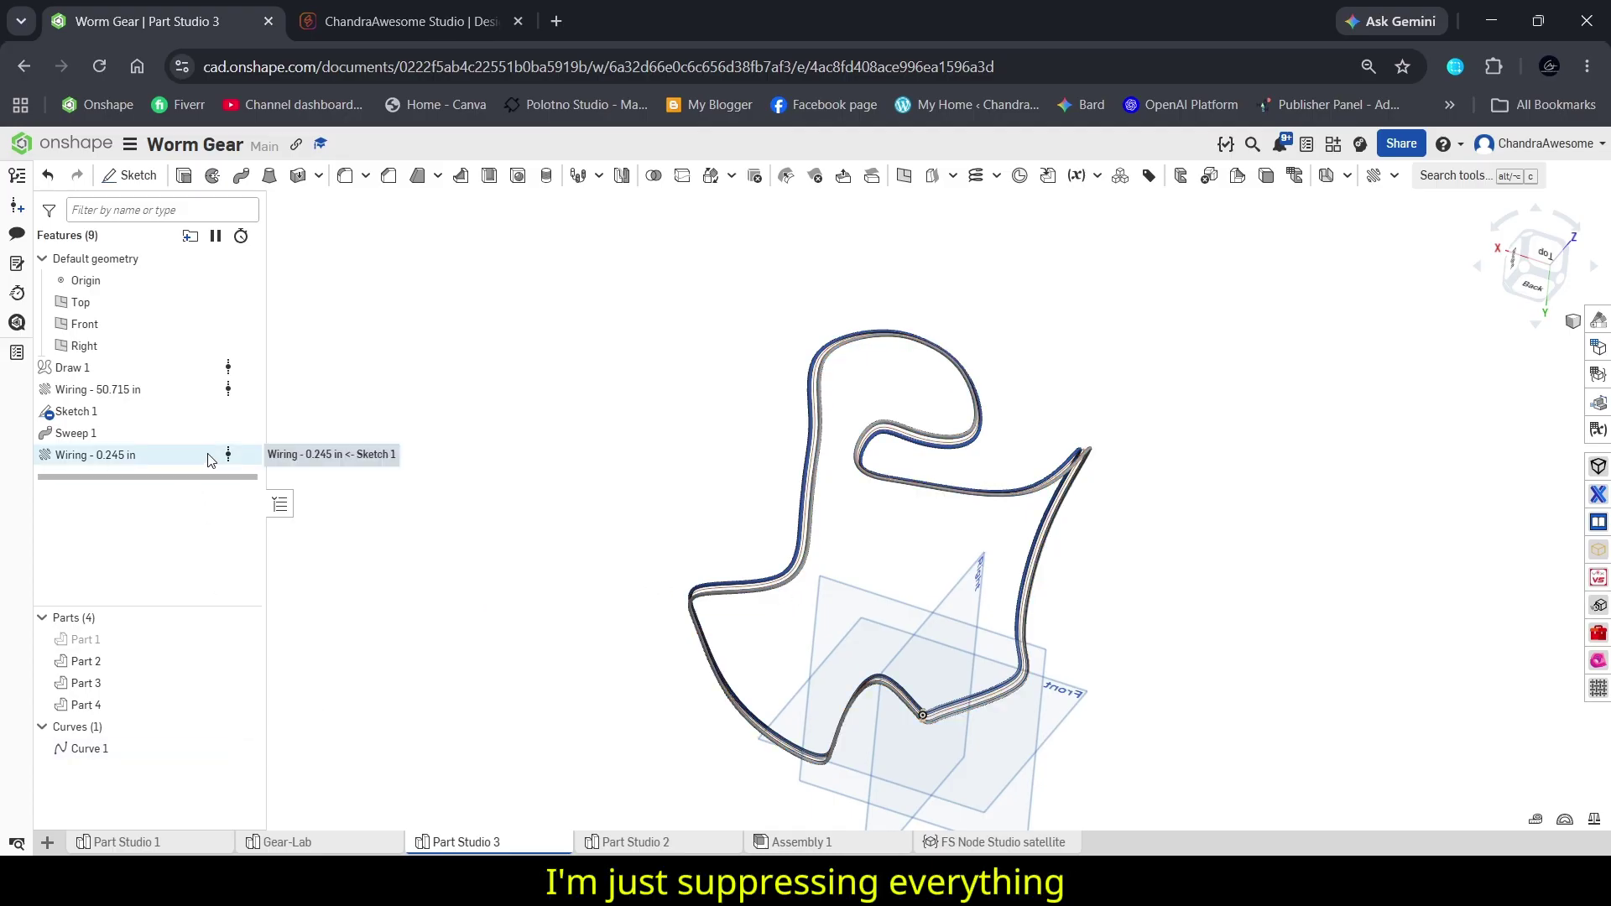
- Hide Curve 1 and Parts 2, 3 and 4 so only the default planes are displayed
{"action": "left_click", "coordinate": [244, 726]}
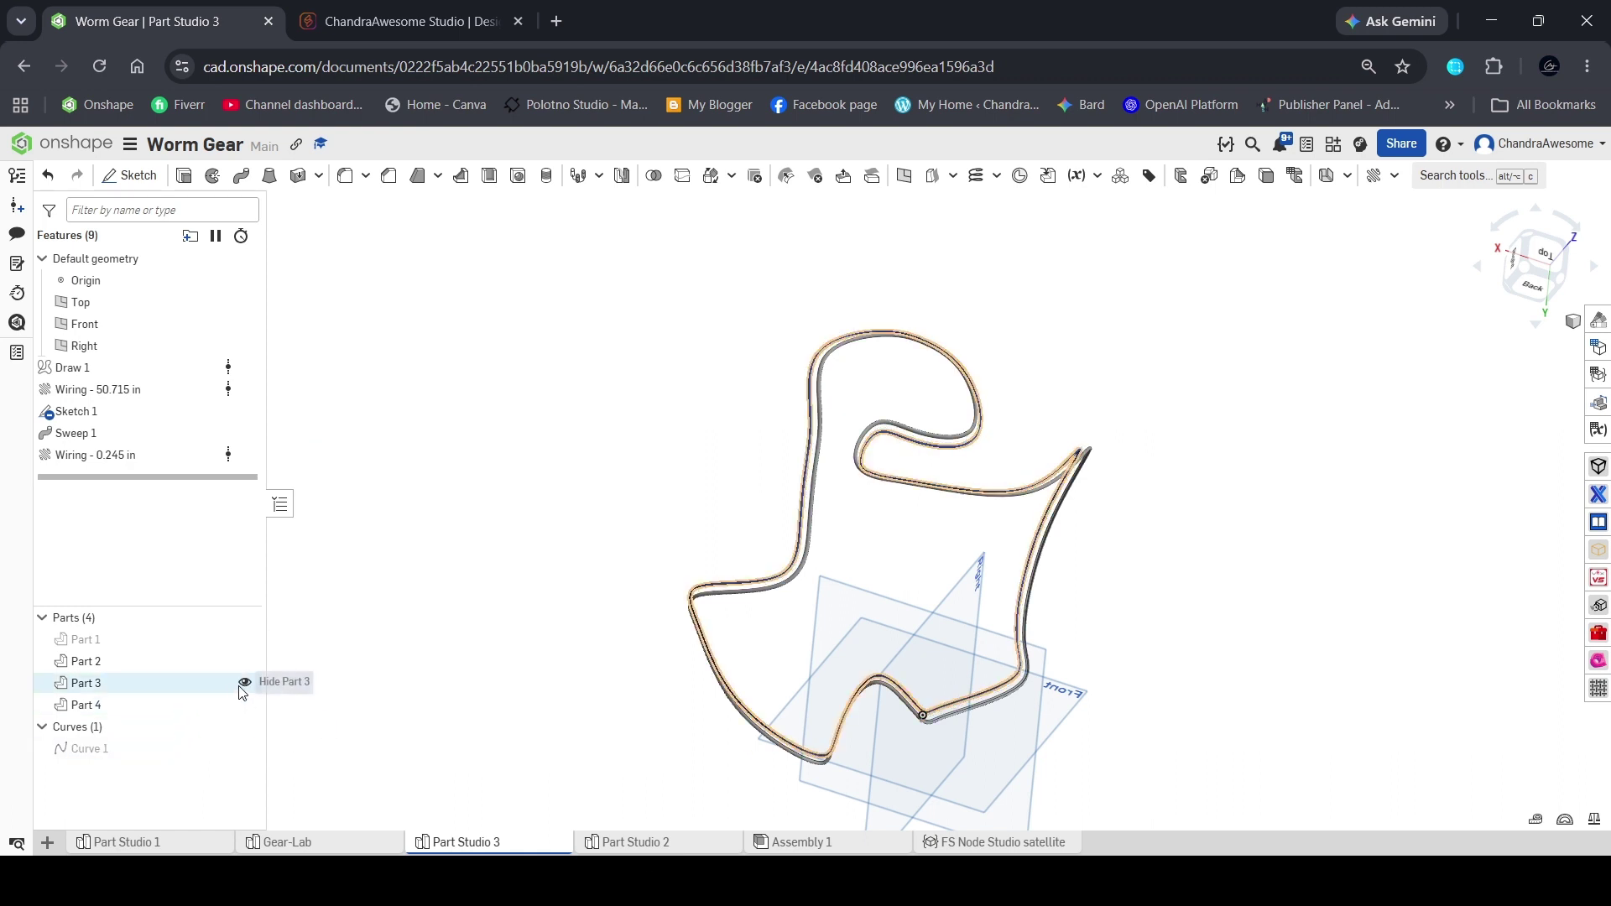
{"action": "left_click", "coordinate": [244, 683]}
{"action": "left_click", "coordinate": [244, 705]}
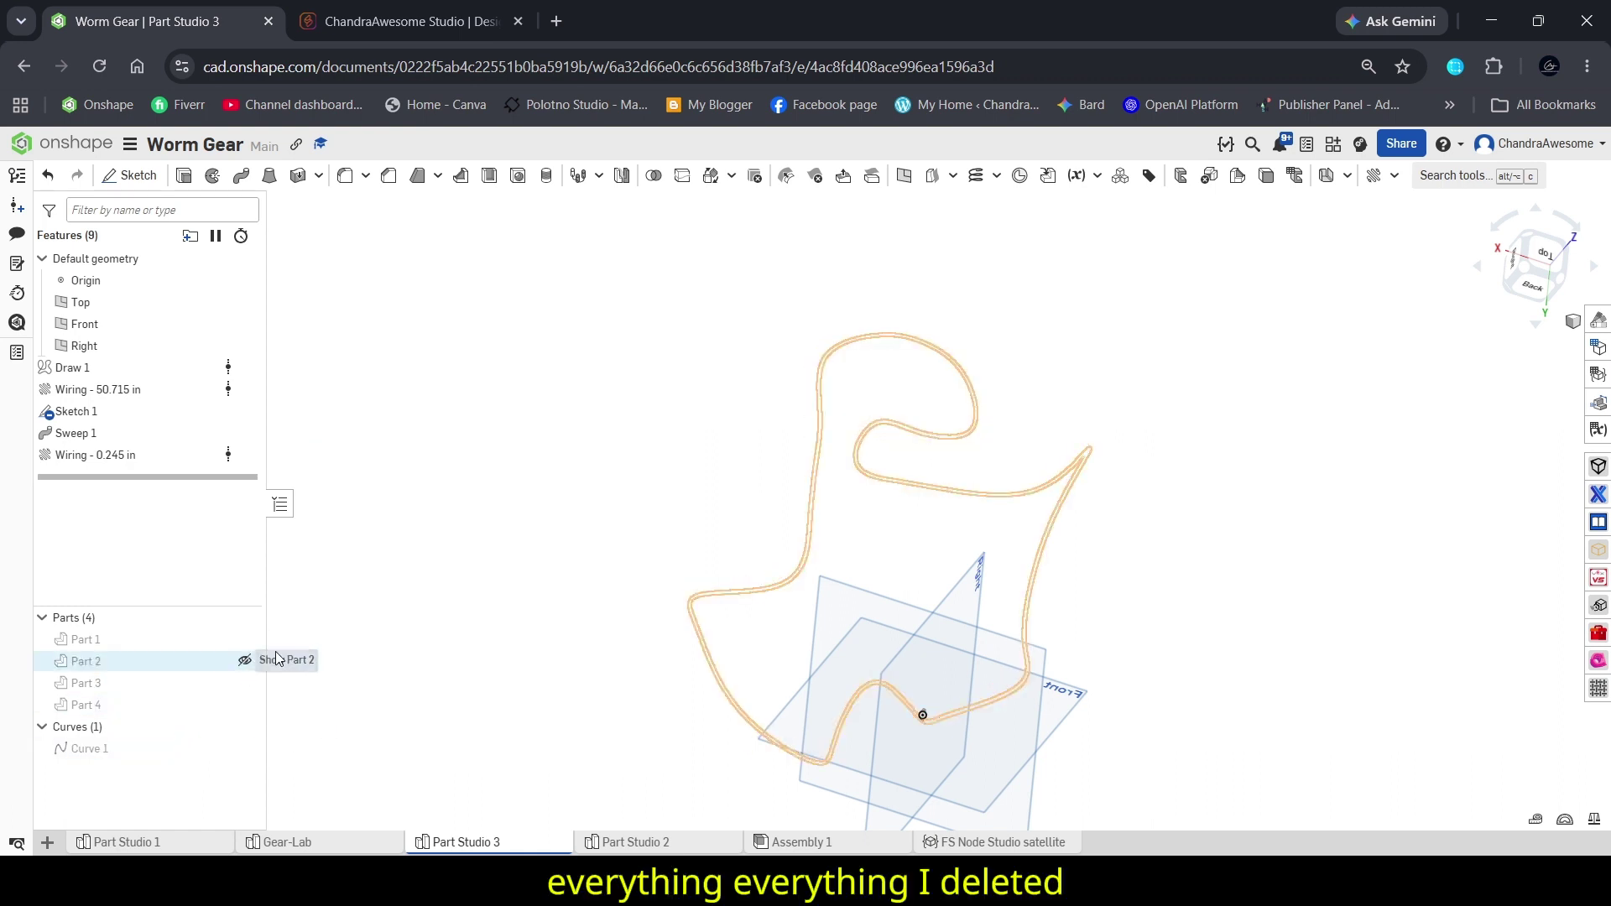
{"action": "left_click", "coordinate": [244, 661]}
- Use the Draw feature to draw a winding freehand 3D spline from the origin, ending at about X 4.75, Y -3.26, Z 0.1 in
{"action": "scroll", "coordinate": [1116, 541], "scroll_direction": "down", "scroll_amount": 4}
{"action": "scroll", "coordinate": [1095, 713], "scroll_direction": "up", "scroll_amount": 4}
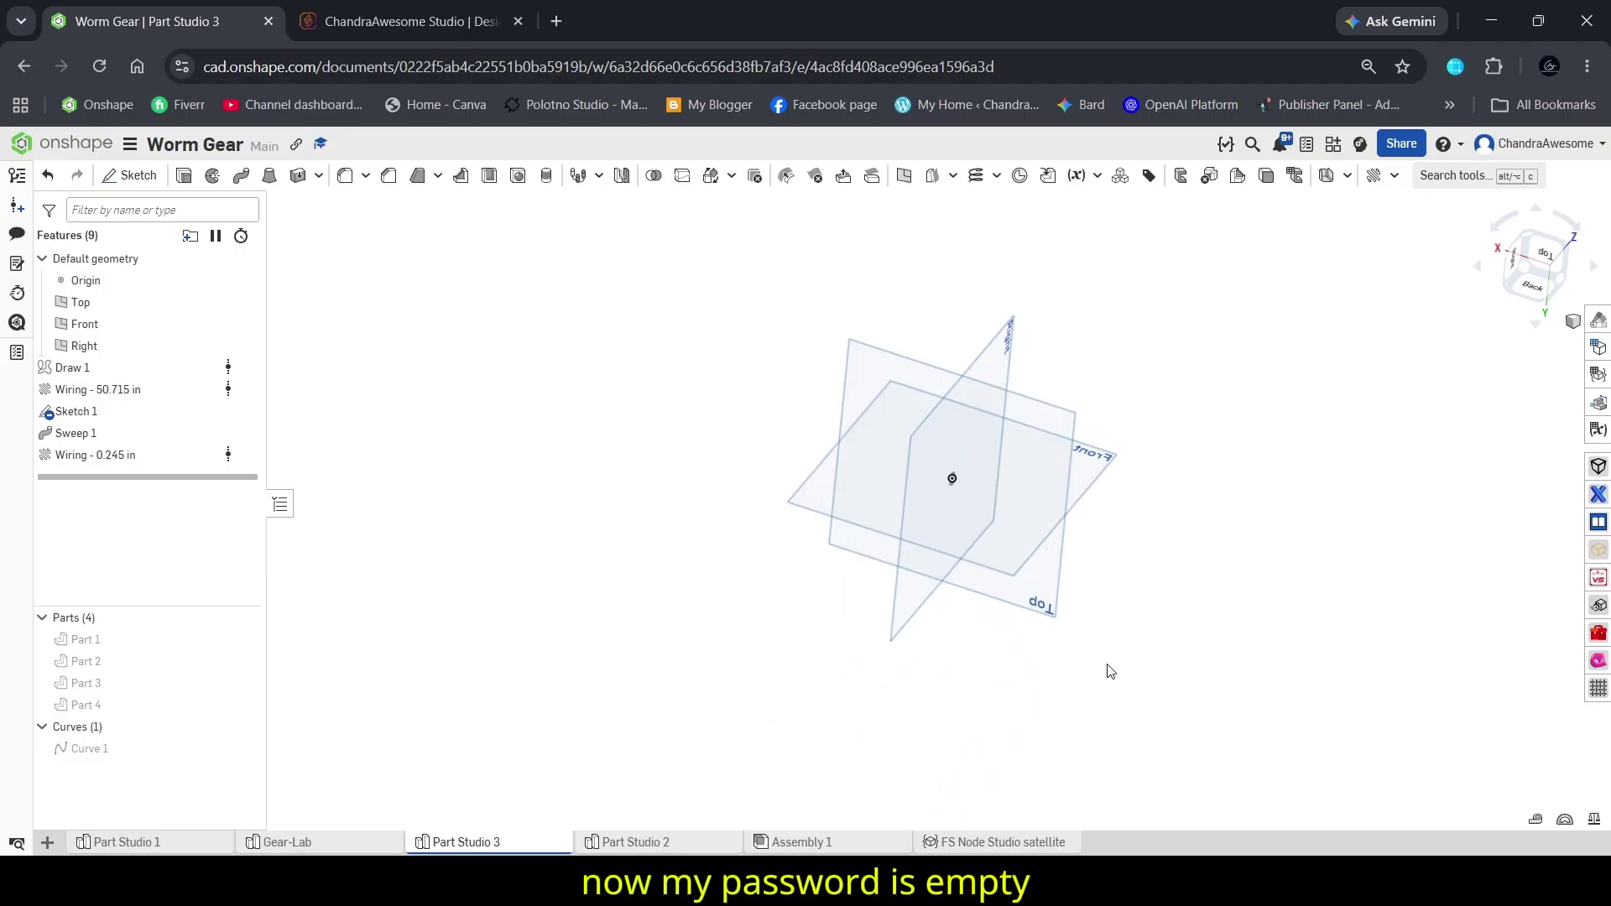
{"action": "right_click_drag", "start_coordinate": [1105, 667], "coordinate": [802, 633]}
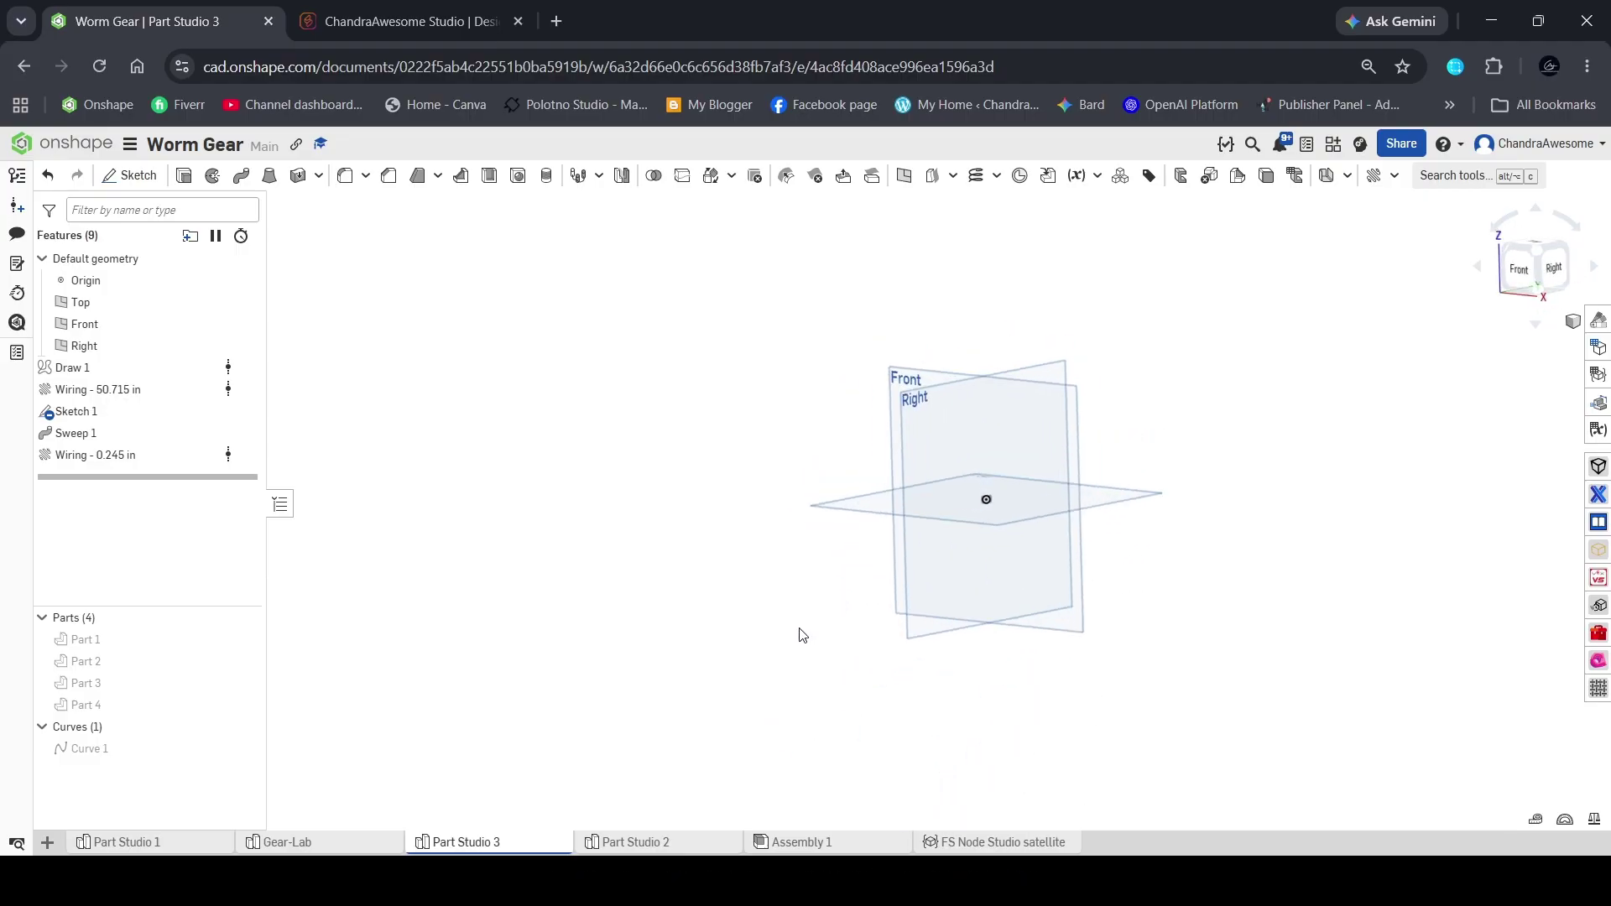
{"action": "left_click", "coordinate": [1452, 178]}
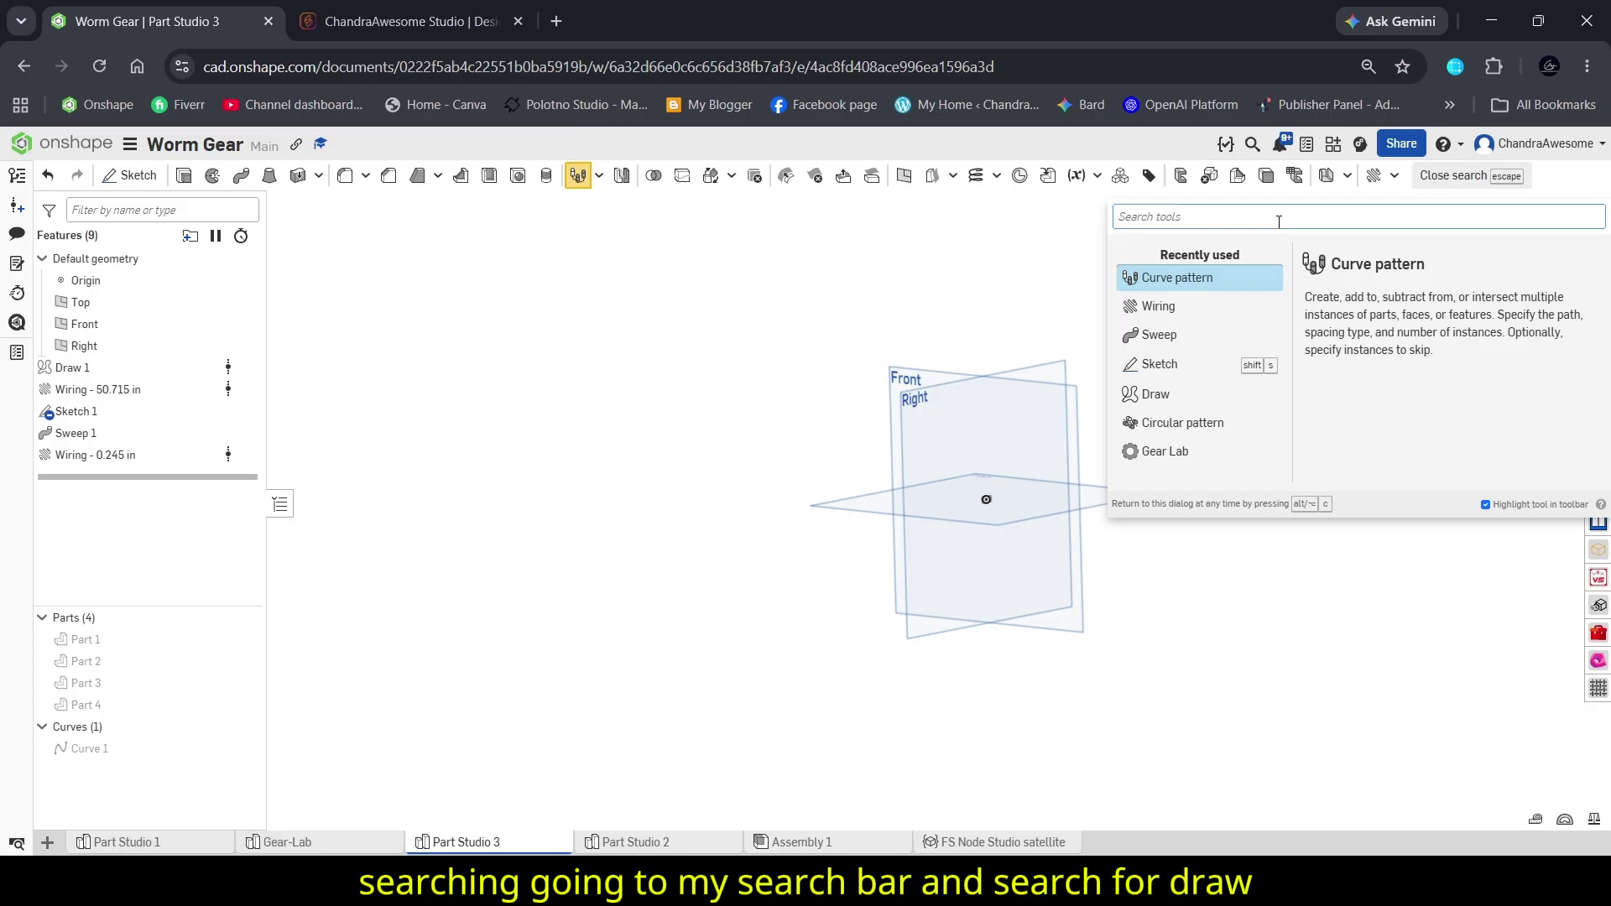
{"action": "type", "text": "draw"}
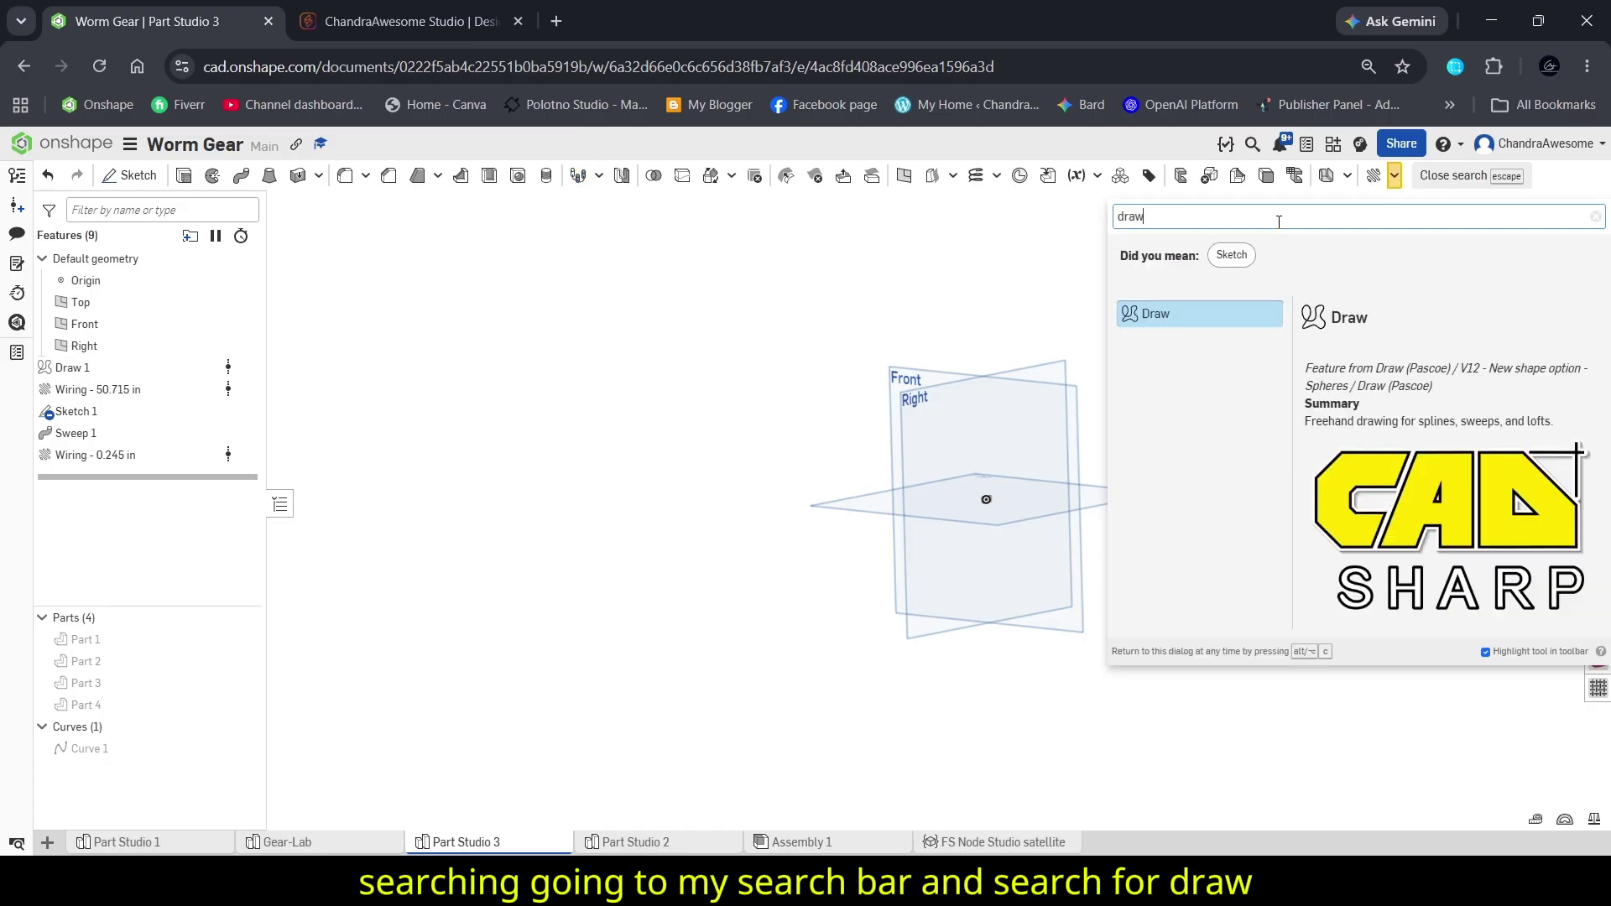
{"action": "left_click", "coordinate": [1225, 317]}
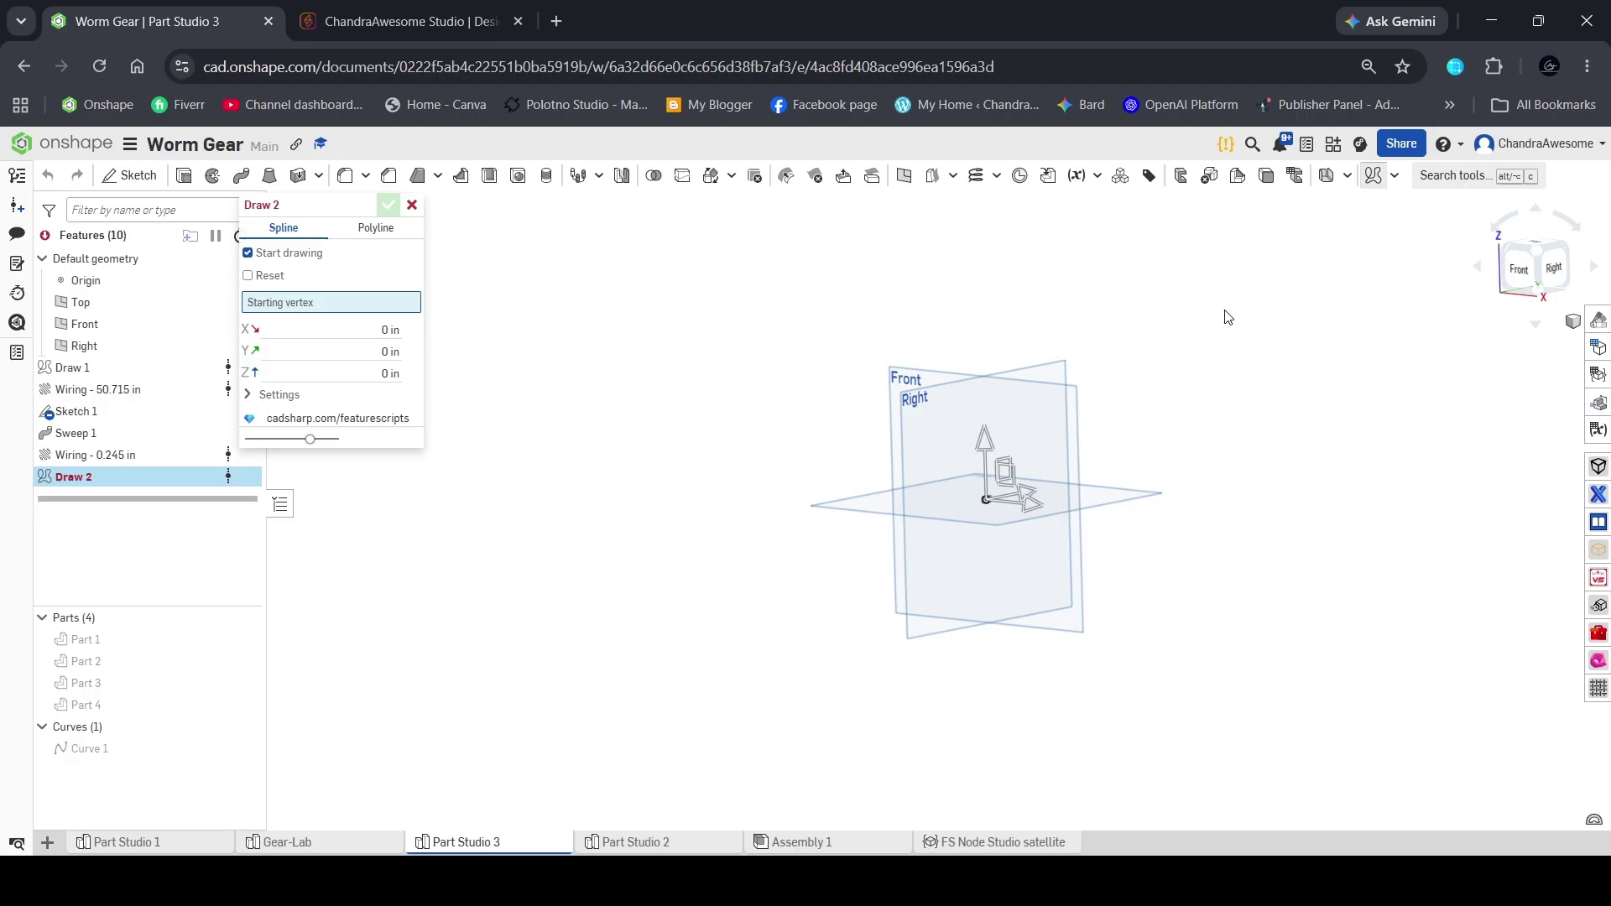
{"action": "mouse_move", "coordinate": [1105, 417]}
{"action": "right_mouse_down"}
{"action": "mouse_move", "coordinate": [1126, 447]}
{"action": "mouse_move", "coordinate": [1106, 460]}
{"action": "right_mouse_up"}
{"action": "scroll", "coordinate": [1103, 471], "scroll_direction": "up", "scroll_amount": 5}
{"action": "scroll", "coordinate": [1091, 419], "scroll_direction": "down", "scroll_amount": 4}
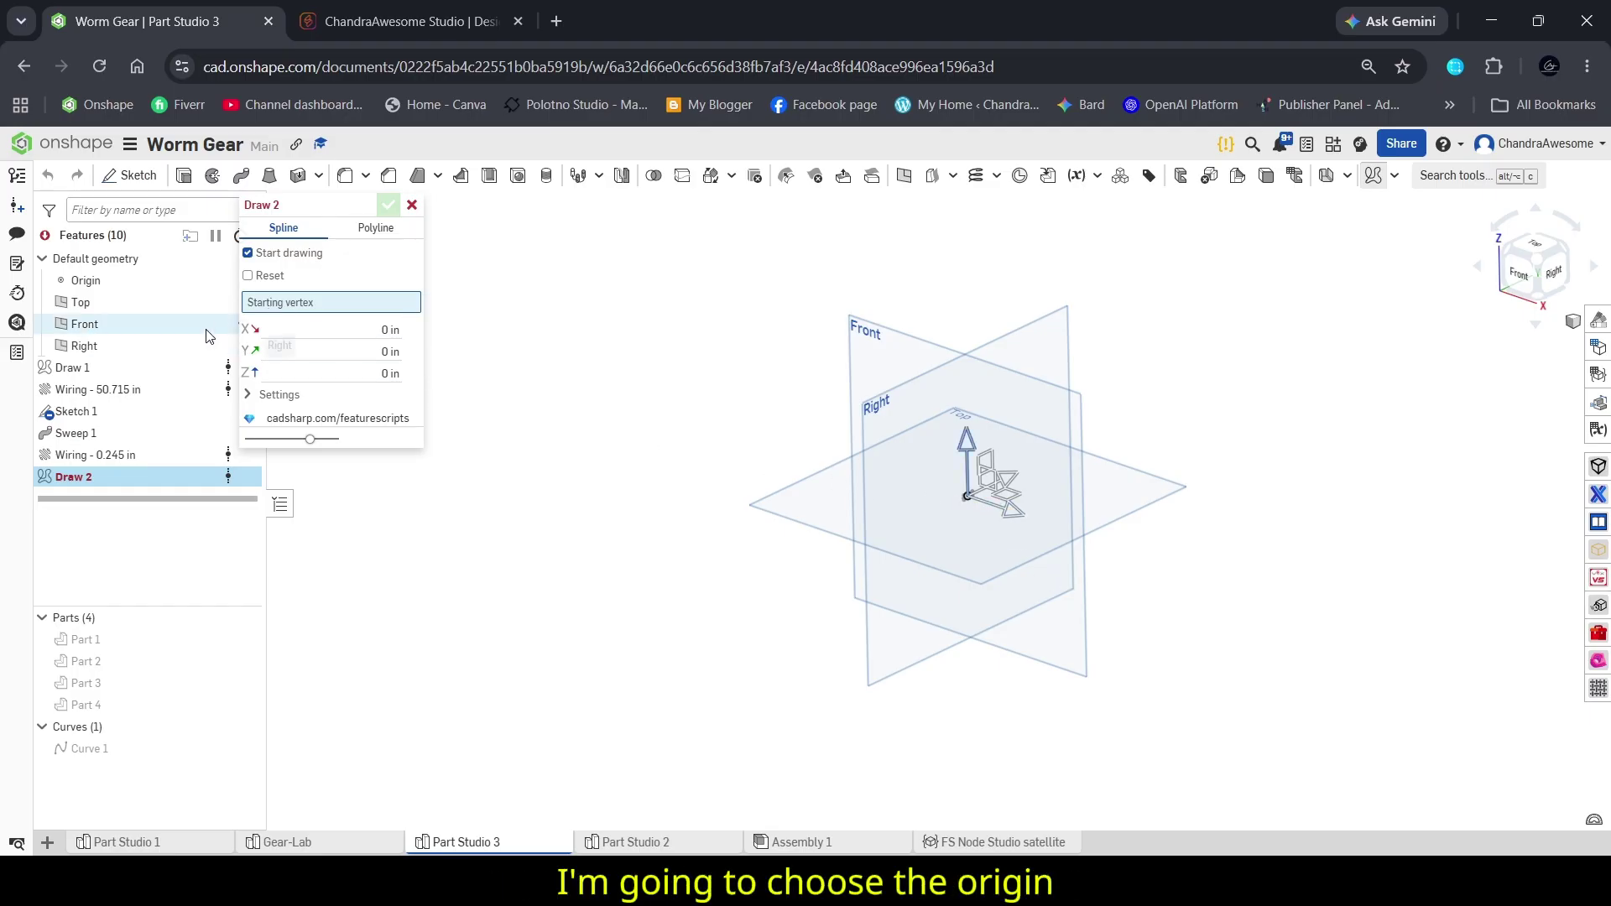
{"action": "left_click", "coordinate": [164, 284]}
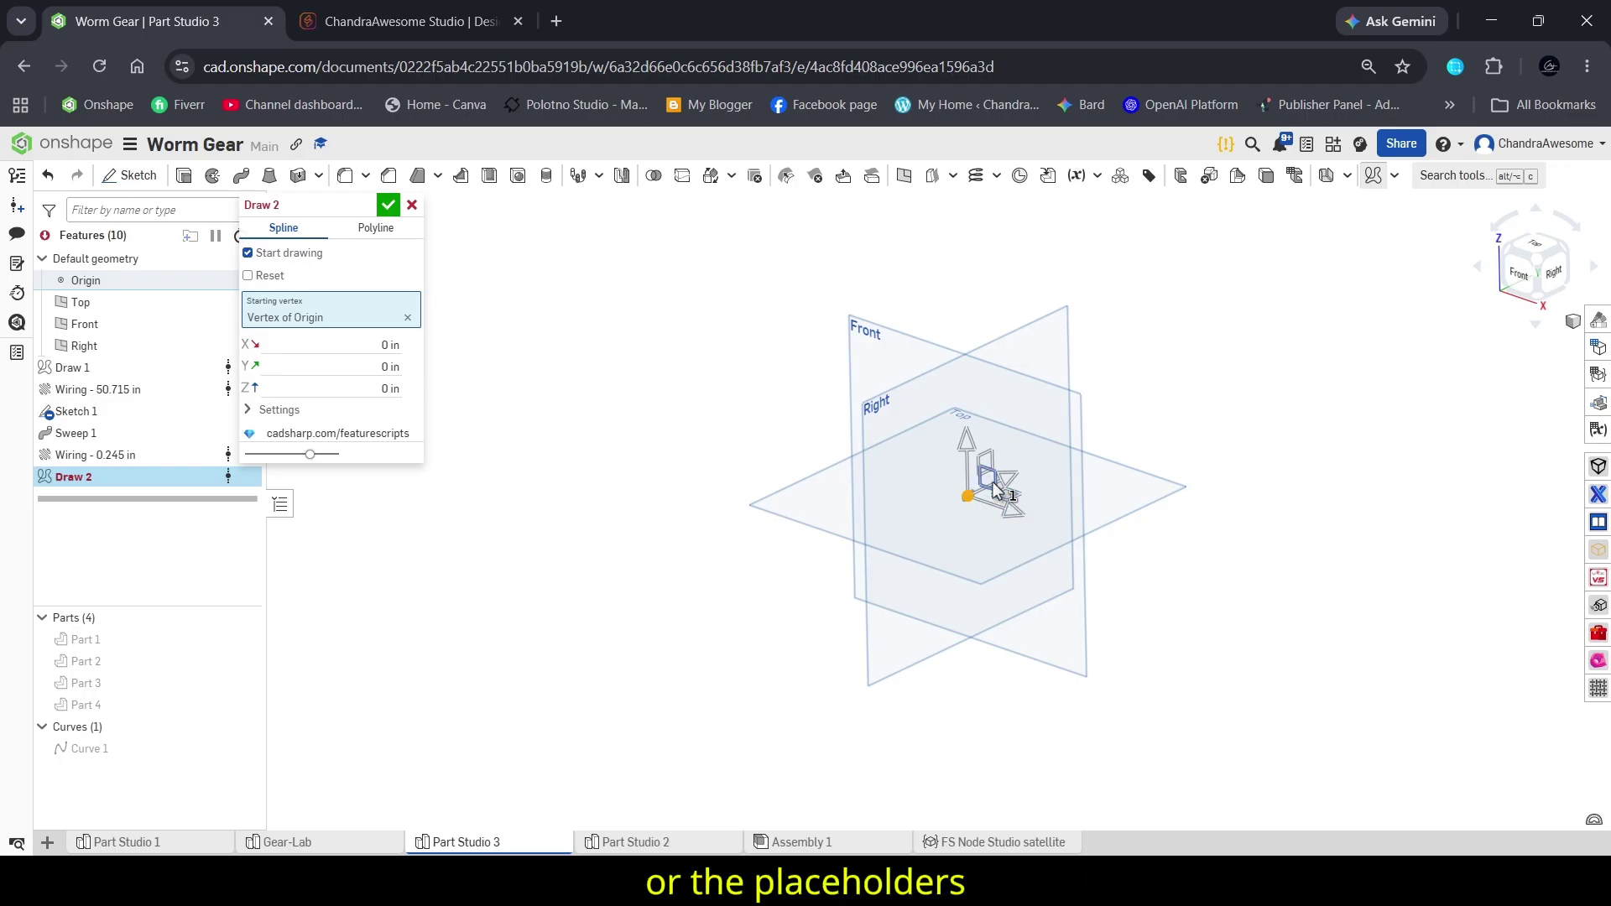
{"action": "mouse_move", "coordinate": [997, 491]}
{"action": "left_mouse_down"}
{"action": "mouse_move", "coordinate": [1121, 397]}
{"action": "mouse_move", "coordinate": [1198, 366]}
{"action": "mouse_move", "coordinate": [1252, 388]}
{"action": "mouse_move", "coordinate": [1272, 472]}
{"action": "mouse_move", "coordinate": [1244, 547]}
{"action": "mouse_move", "coordinate": [1172, 640]}
{"action": "mouse_move", "coordinate": [1025, 686]}
{"action": "mouse_move", "coordinate": [942, 758]}
{"action": "mouse_move", "coordinate": [727, 779]}
{"action": "mouse_move", "coordinate": [652, 752]}
{"action": "mouse_move", "coordinate": [565, 647]}
{"action": "mouse_move", "coordinate": [534, 500]}
{"action": "mouse_move", "coordinate": [556, 483]}
{"action": "mouse_move", "coordinate": [655, 477]}
{"action": "mouse_move", "coordinate": [761, 564]}
{"action": "mouse_move", "coordinate": [813, 485]}
{"action": "mouse_move", "coordinate": [820, 419]}
{"action": "mouse_move", "coordinate": [851, 449]}
{"action": "mouse_move", "coordinate": [873, 411]}
{"action": "mouse_move", "coordinate": [933, 411]}
{"action": "mouse_move", "coordinate": [884, 410]}
{"action": "mouse_move", "coordinate": [978, 461]}
{"action": "mouse_move", "coordinate": [992, 635]}
{"action": "mouse_move", "coordinate": [1040, 648]}
{"action": "mouse_move", "coordinate": [1064, 609]}
{"action": "left_mouse_up"}
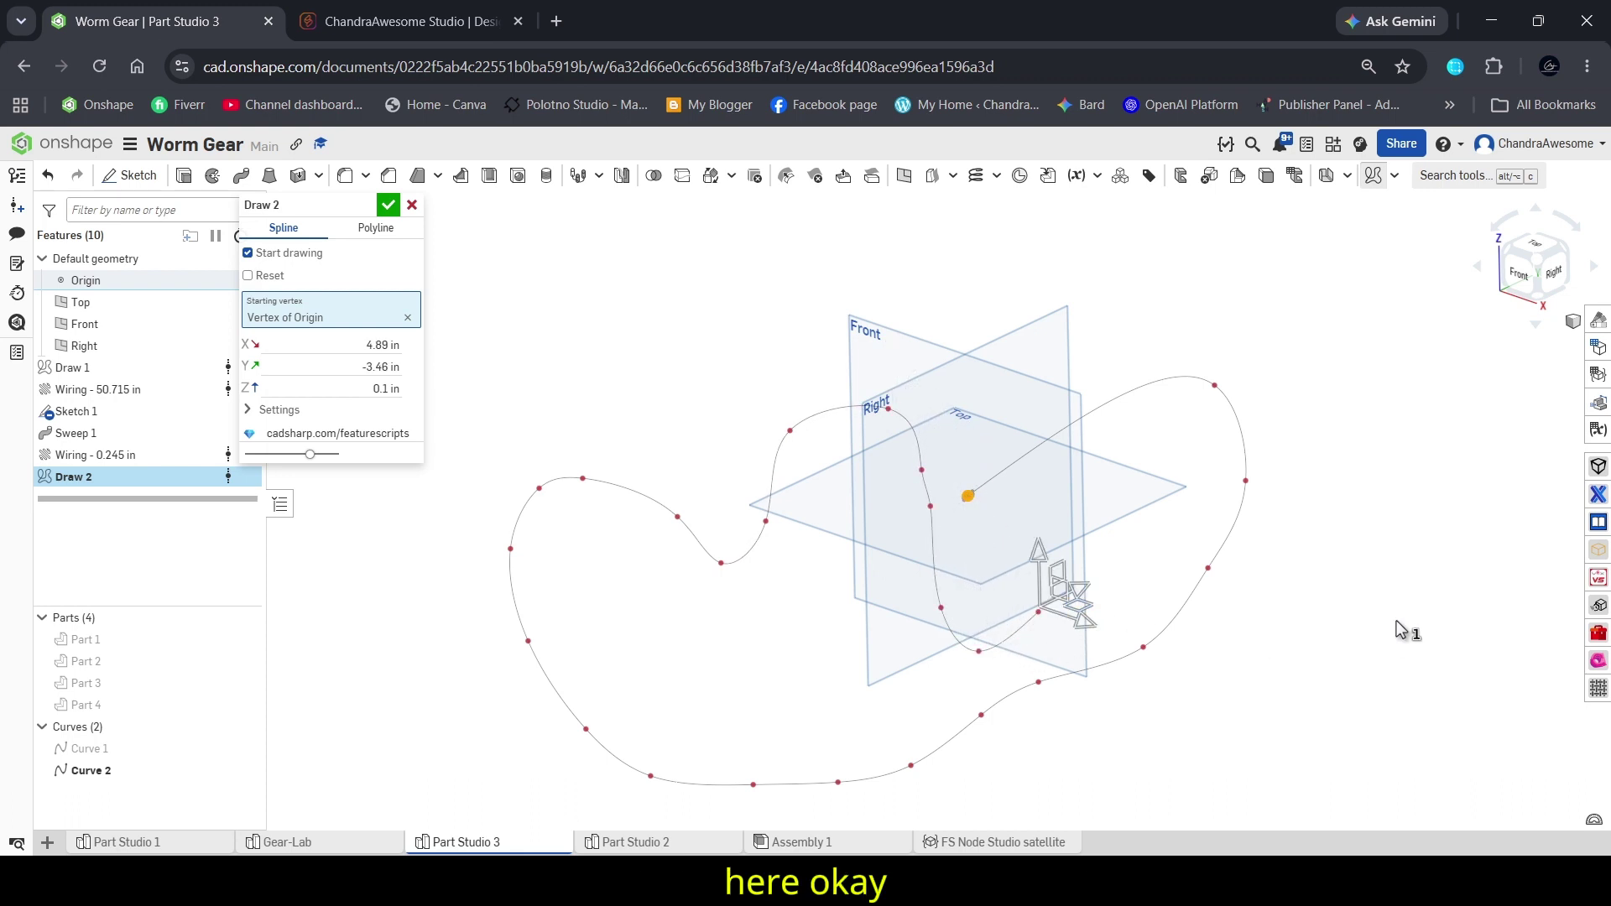
- Inspect the drawn spline from several angles to see how it runs through 3D space relative to the default planes
{"action": "mouse_move", "coordinate": [1400, 629]}
{"action": "right_mouse_down"}
{"action": "mouse_move", "coordinate": [1398, 547]}
{"action": "mouse_move", "coordinate": [1367, 546]}
{"action": "mouse_move", "coordinate": [1313, 601]}
{"action": "mouse_move", "coordinate": [1281, 602]}
{"action": "mouse_move", "coordinate": [1281, 629]}
{"action": "mouse_move", "coordinate": [971, 456]}
{"action": "right_mouse_up"}
{"action": "scroll", "coordinate": [1007, 479], "scroll_direction": "up", "scroll_amount": 5}
{"action": "right_click_drag", "start_coordinate": [1086, 510], "coordinate": [1094, 585]}
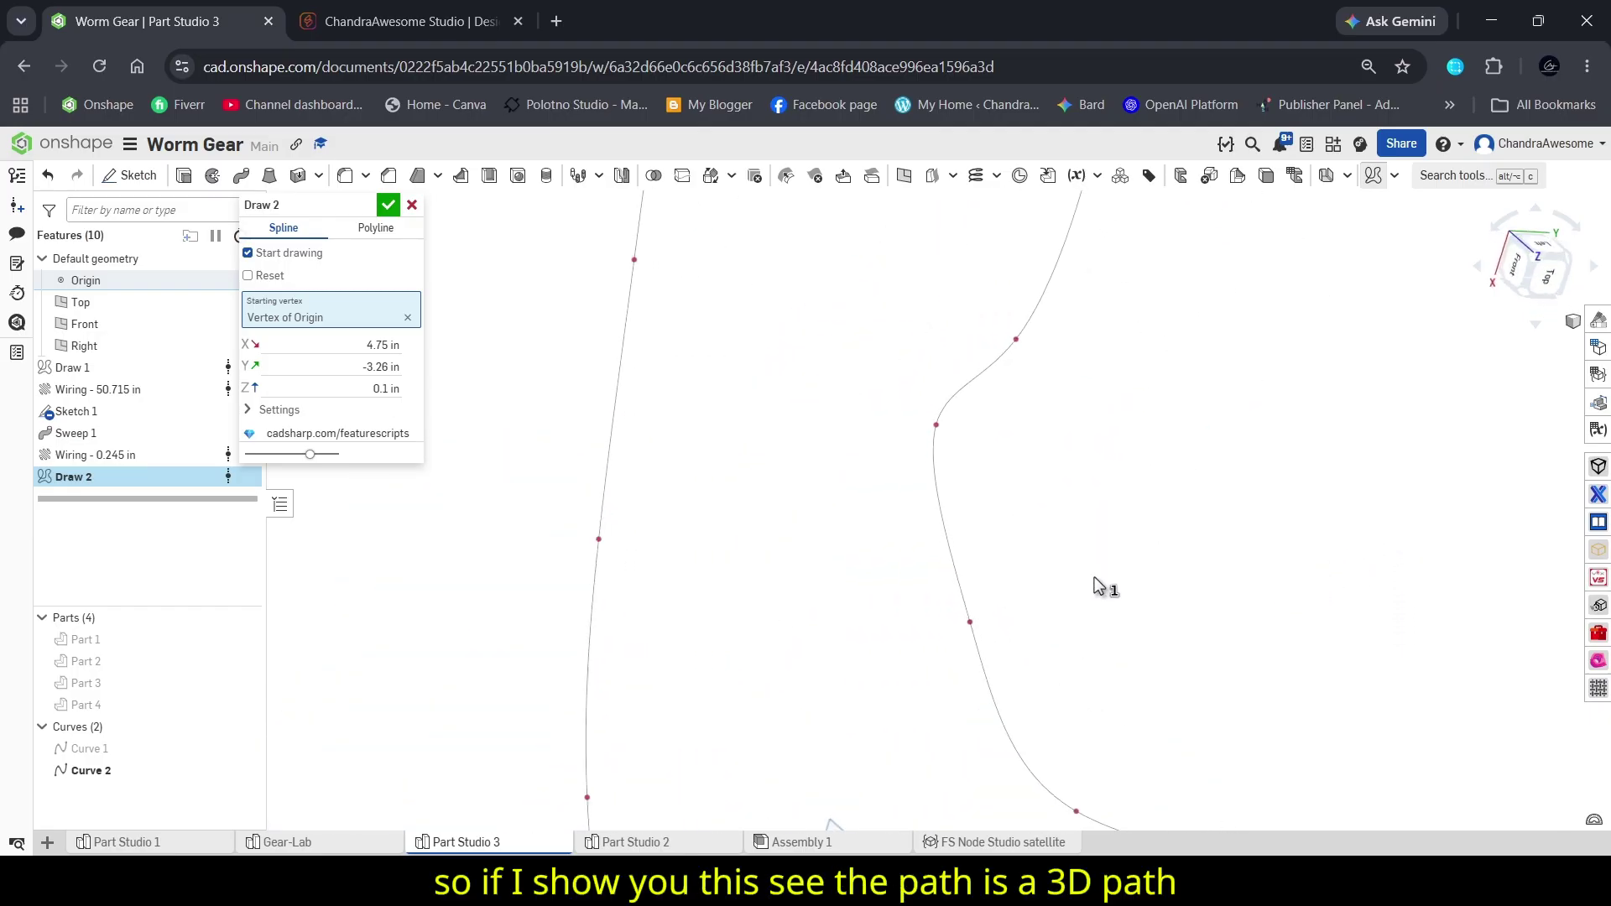
{"action": "scroll", "coordinate": [1094, 585], "scroll_direction": "down", "scroll_amount": 5}
{"action": "right_click_drag", "start_coordinate": [1054, 640], "coordinate": [1197, 745]}
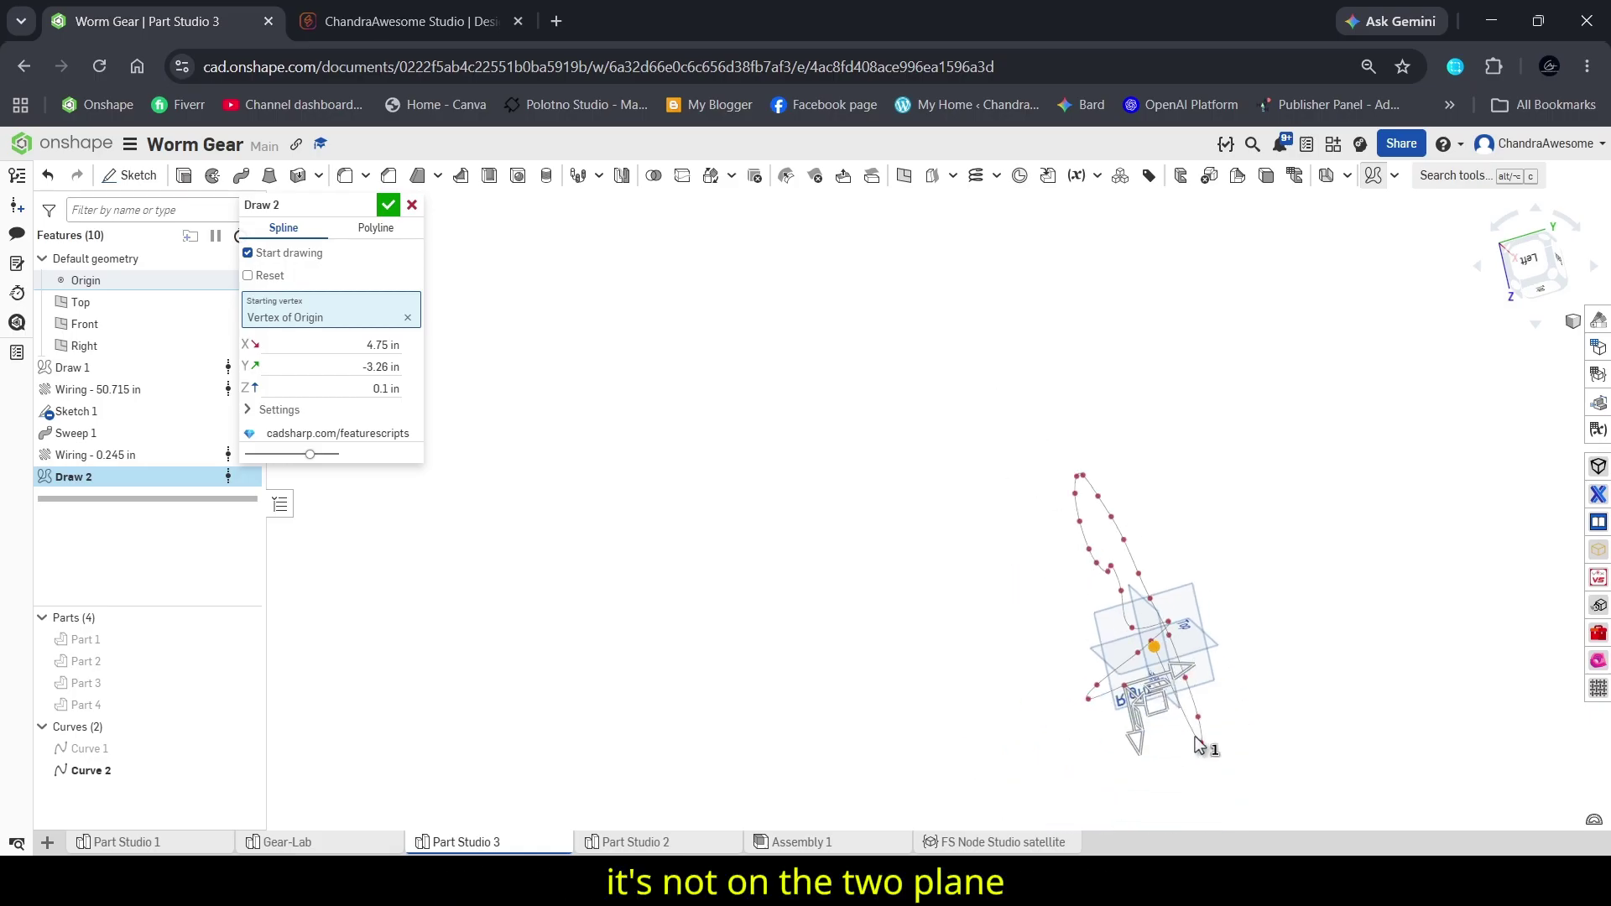
{"action": "scroll", "coordinate": [1301, 669], "scroll_direction": "up", "scroll_amount": 3}
{"action": "right_click_drag", "start_coordinate": [1301, 669], "coordinate": [1306, 557]}
{"action": "scroll", "coordinate": [1284, 568], "scroll_direction": "down", "scroll_amount": 3}
{"action": "scroll", "coordinate": [1148, 537], "scroll_direction": "up", "scroll_amount": 3}
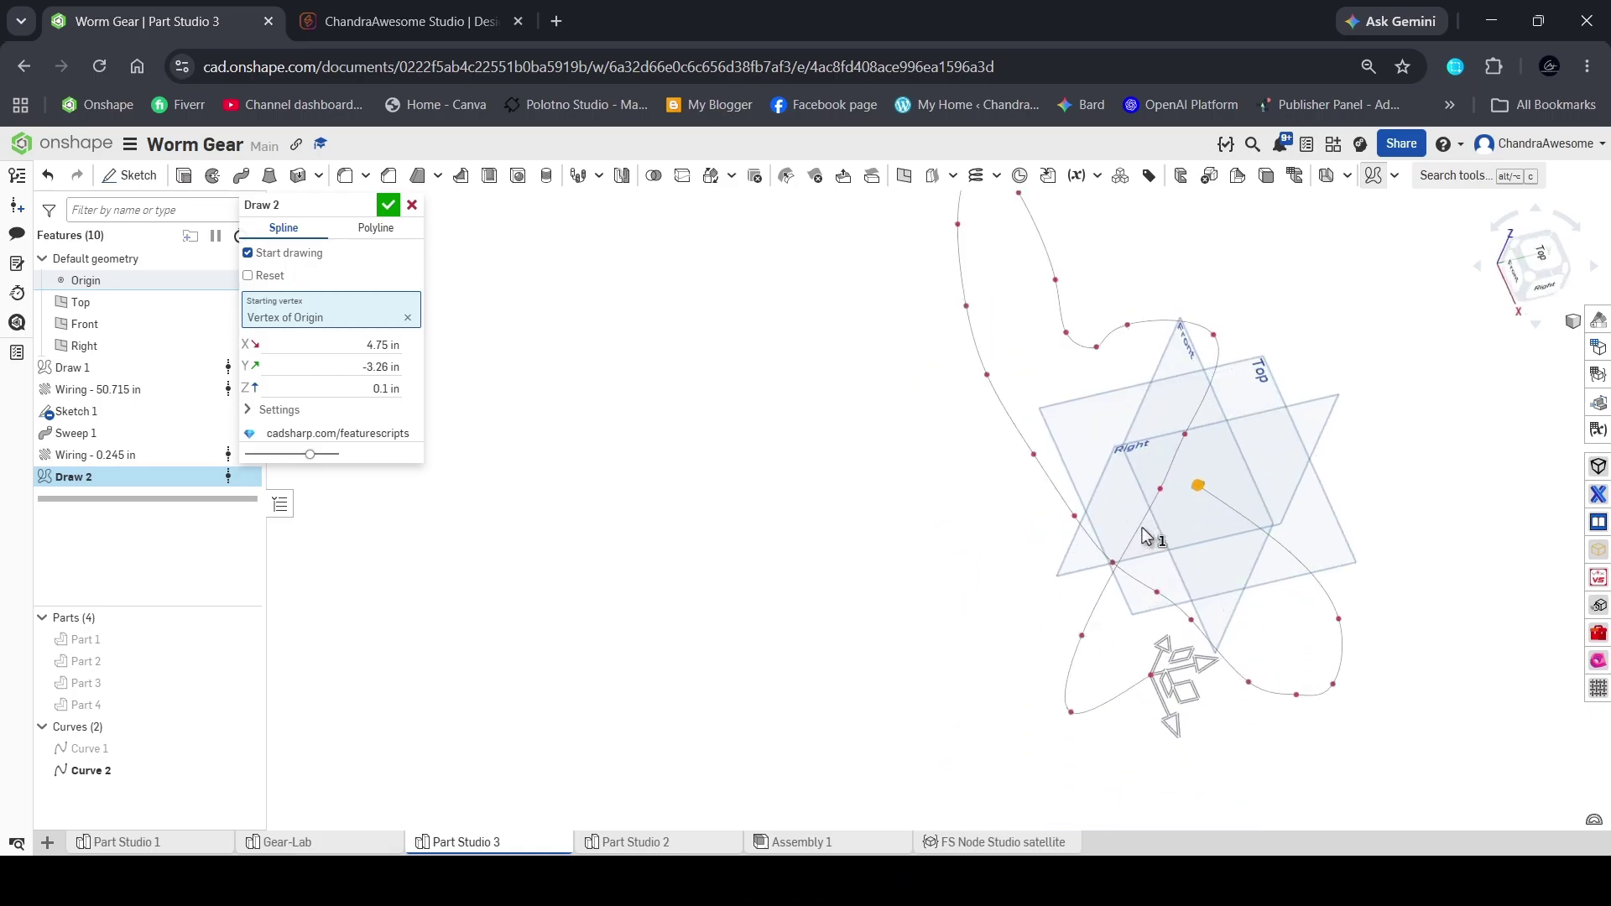
{"action": "scroll", "coordinate": [513, 496], "scroll_direction": "down", "scroll_amount": 3}
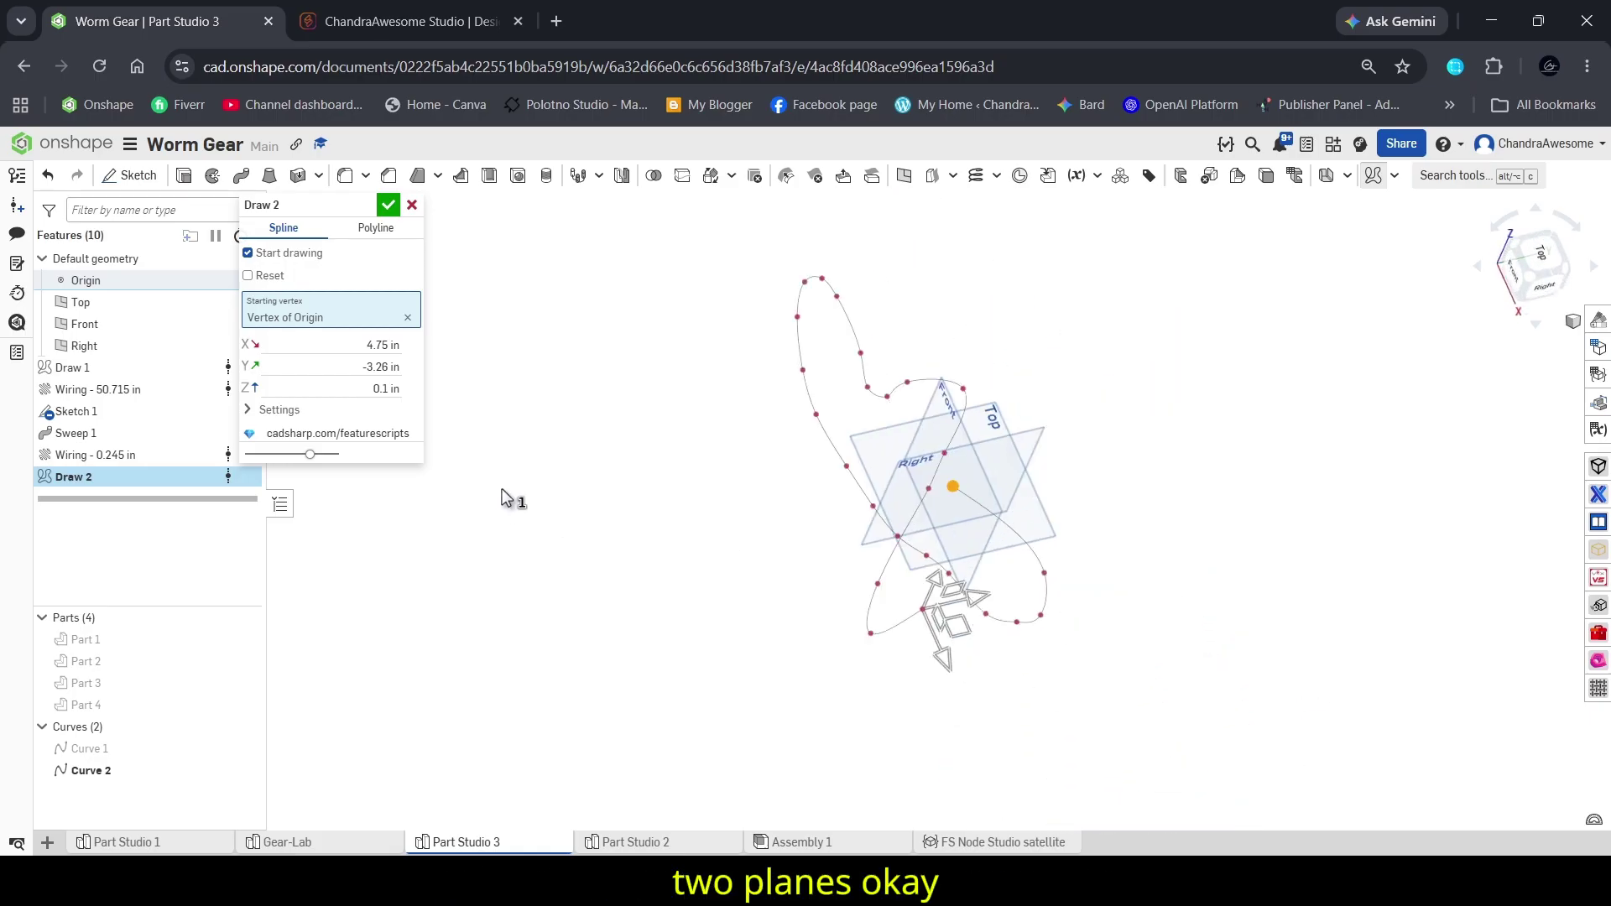
- Try the Circle shape in the Draw settings and inspect the result around the path's starting point
{"action": "left_click", "coordinate": [252, 417]}
{"action": "left_click", "coordinate": [303, 433]}
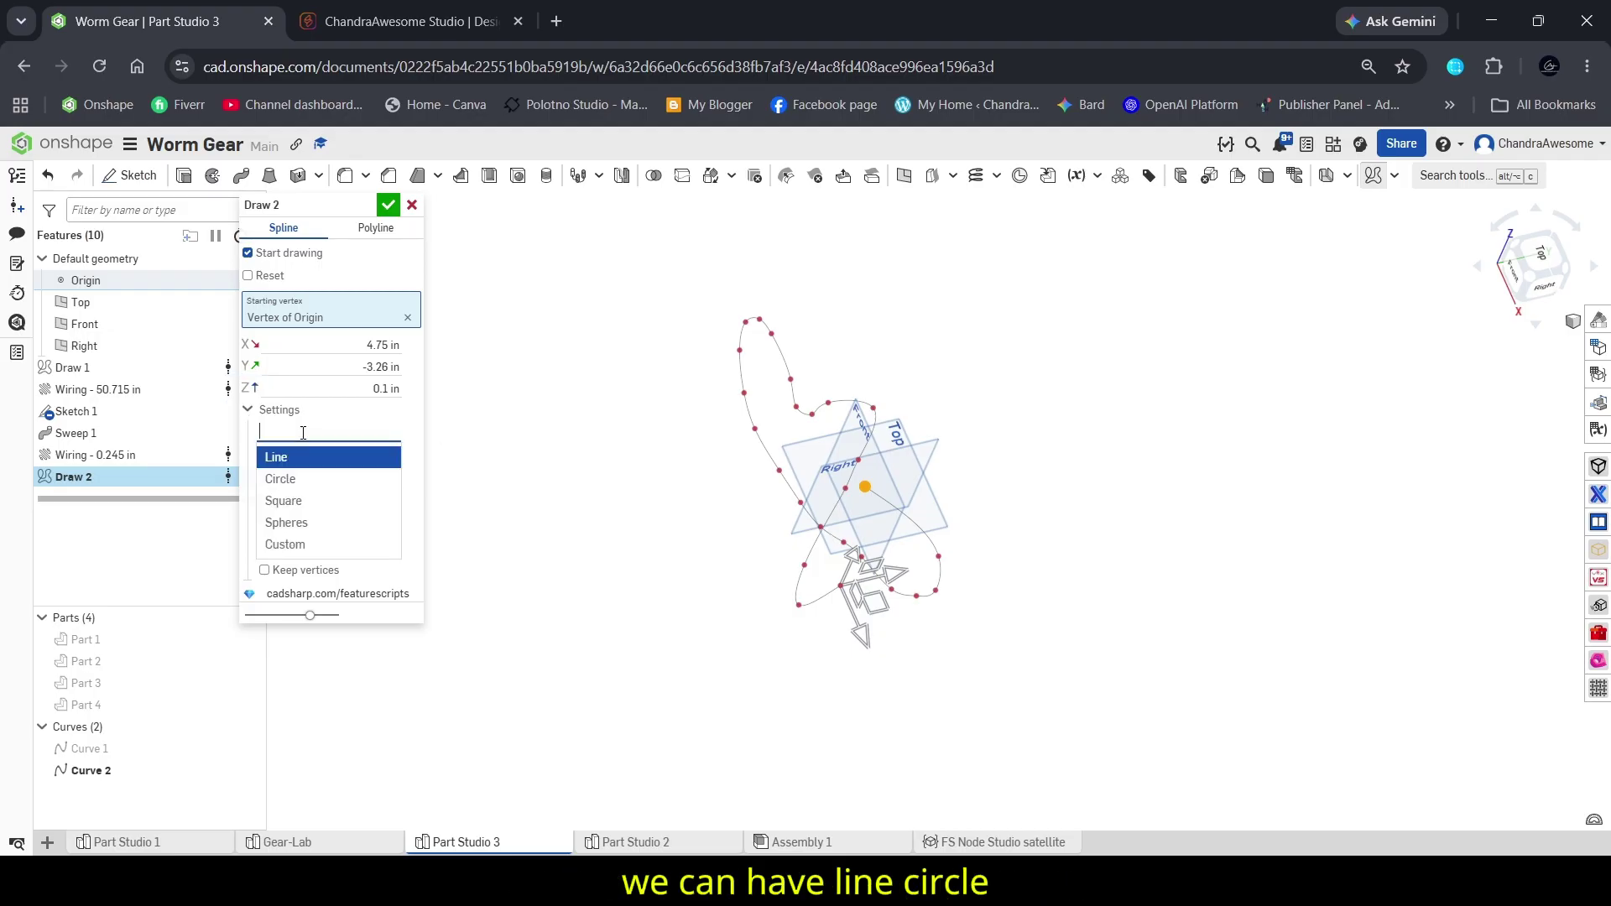
{"action": "left_click", "coordinate": [303, 478]}
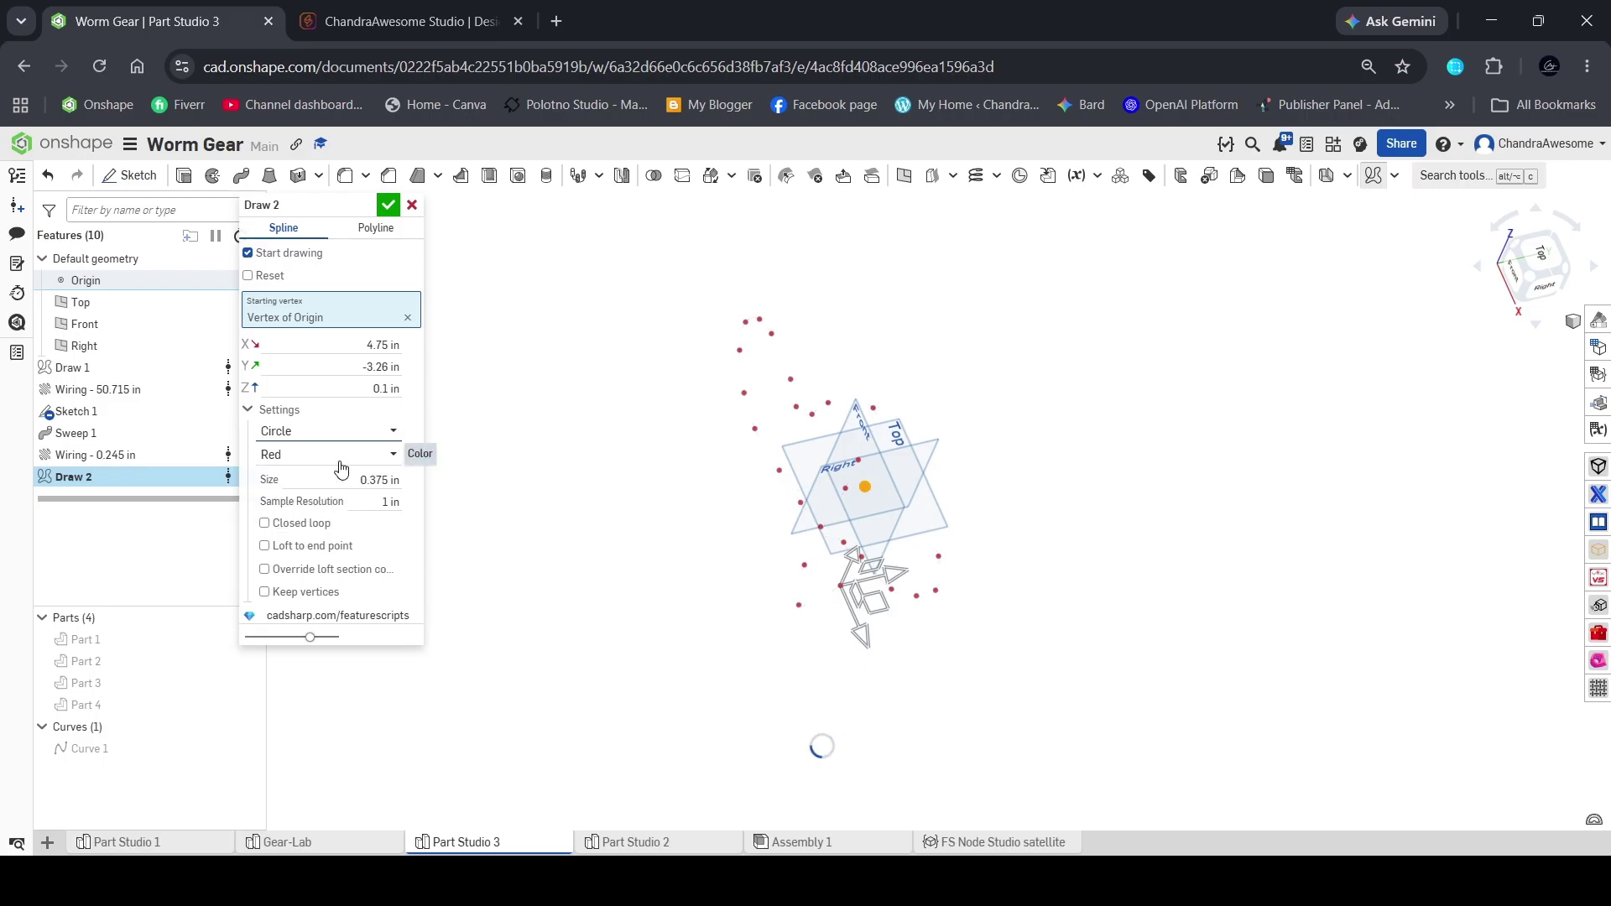
{"action": "scroll", "coordinate": [739, 461], "scroll_direction": "up", "scroll_amount": 3}
{"action": "right_click_drag", "start_coordinate": [772, 453], "coordinate": [842, 431]}
{"action": "scroll", "coordinate": [842, 430], "scroll_direction": "up", "scroll_amount": 6}
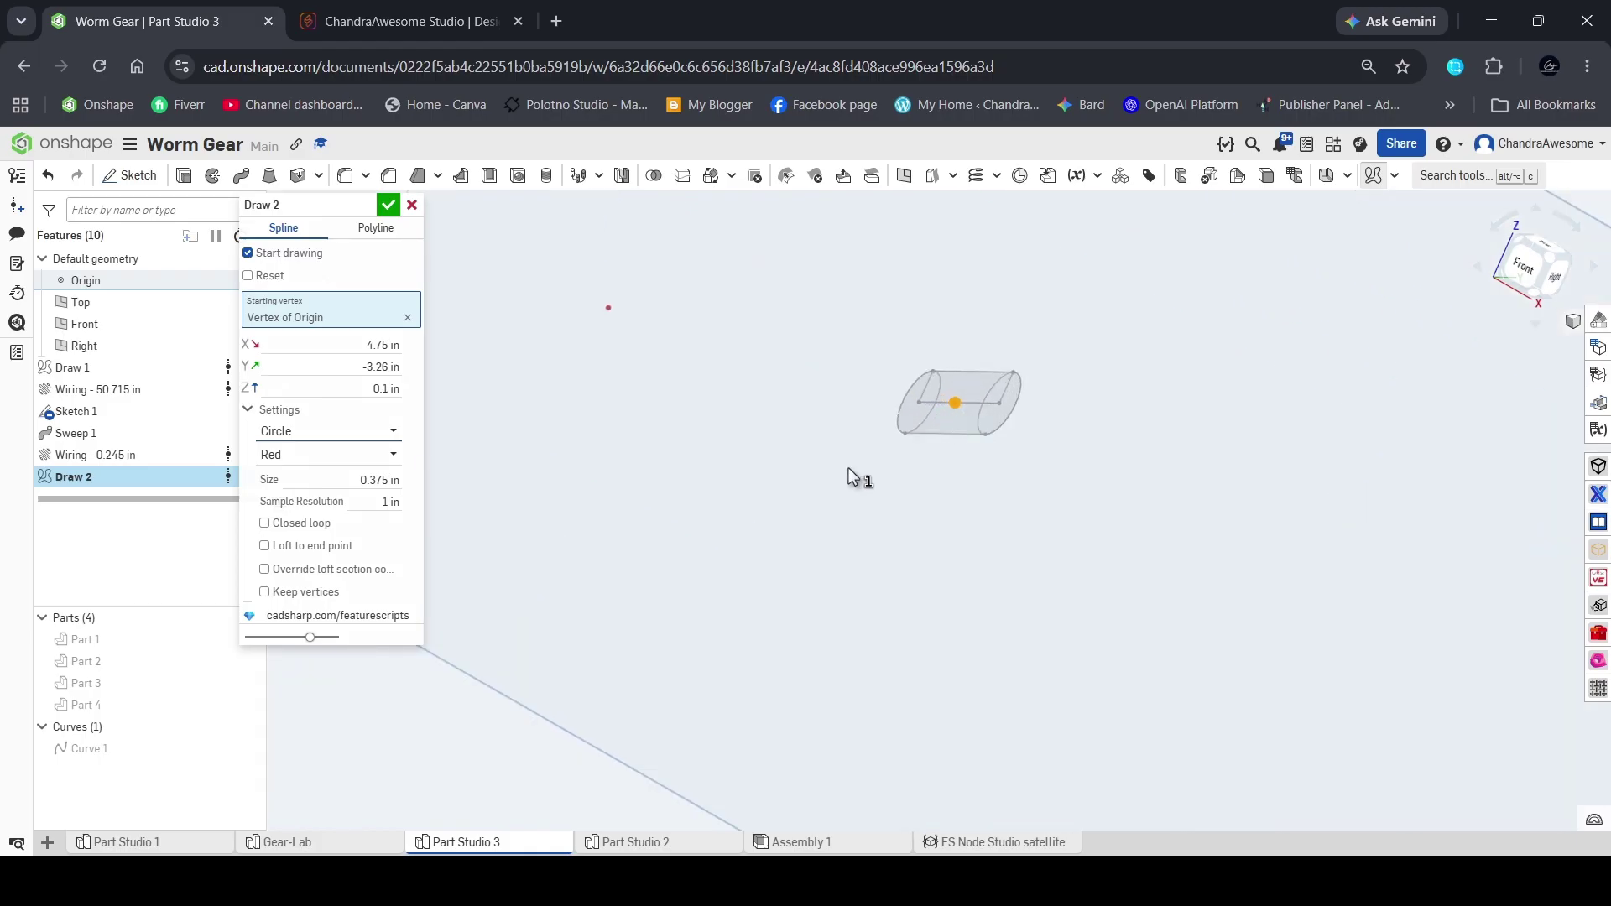
{"action": "scroll", "coordinate": [822, 480], "scroll_direction": "down", "scroll_amount": 5}
{"action": "right_click_drag", "start_coordinate": [814, 625], "coordinate": [798, 637]}
{"action": "scroll", "coordinate": [799, 638], "scroll_direction": "down", "scroll_amount": 3}
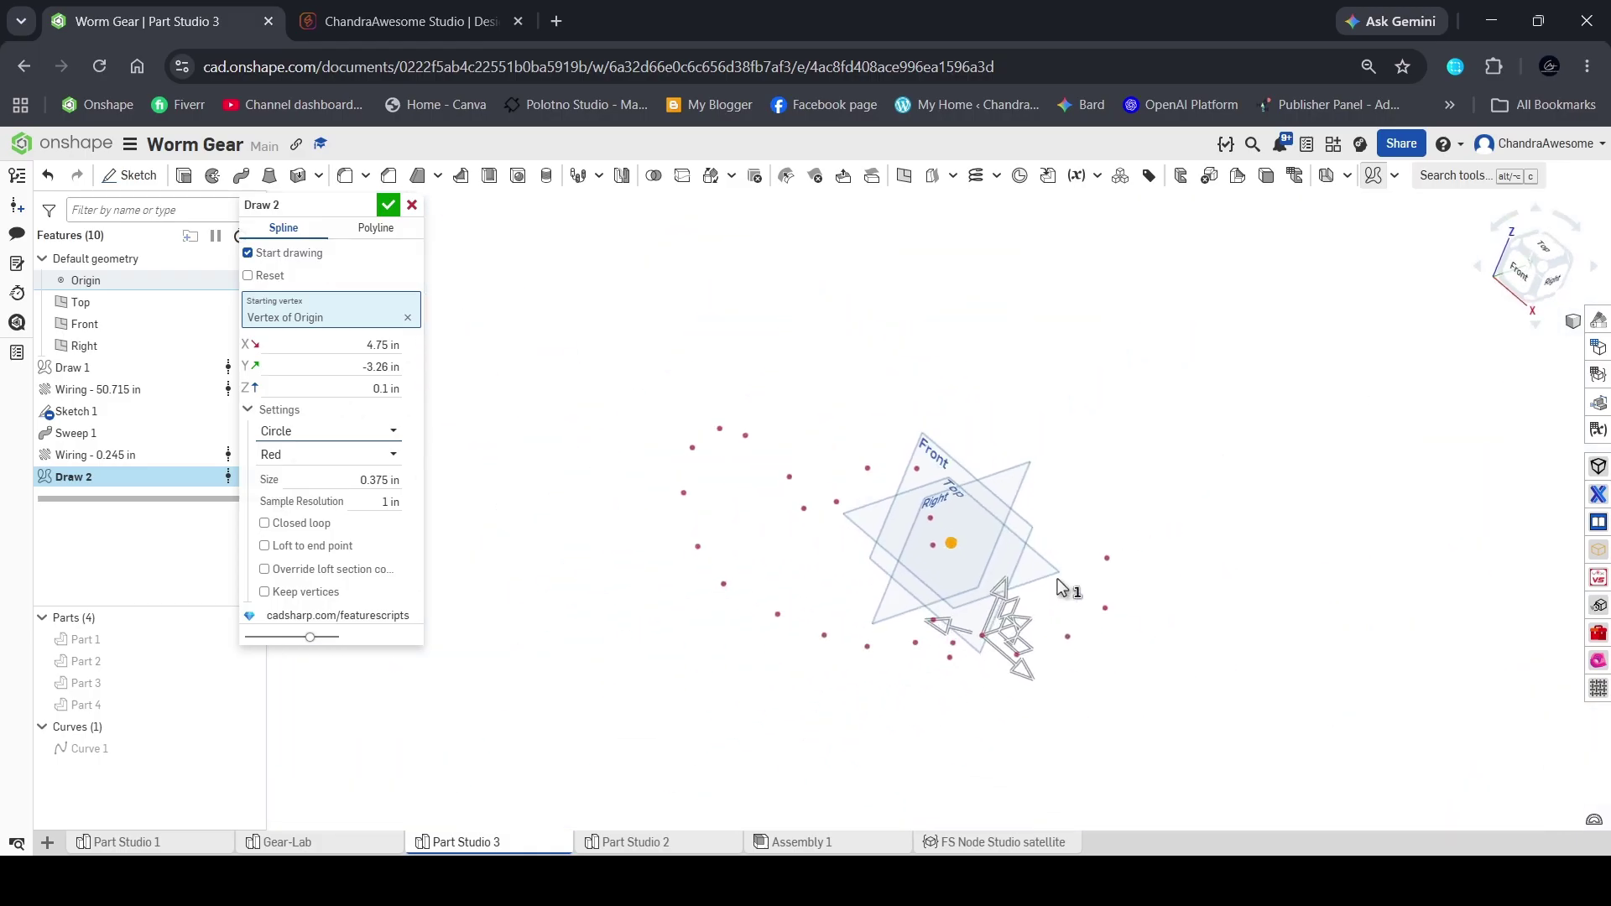
- Try the Square shape and then the Spheres shape for the drawn path, and inspect the resulting chain
{"action": "left_click", "coordinate": [347, 432]}
{"action": "left_click", "coordinate": [327, 502]}
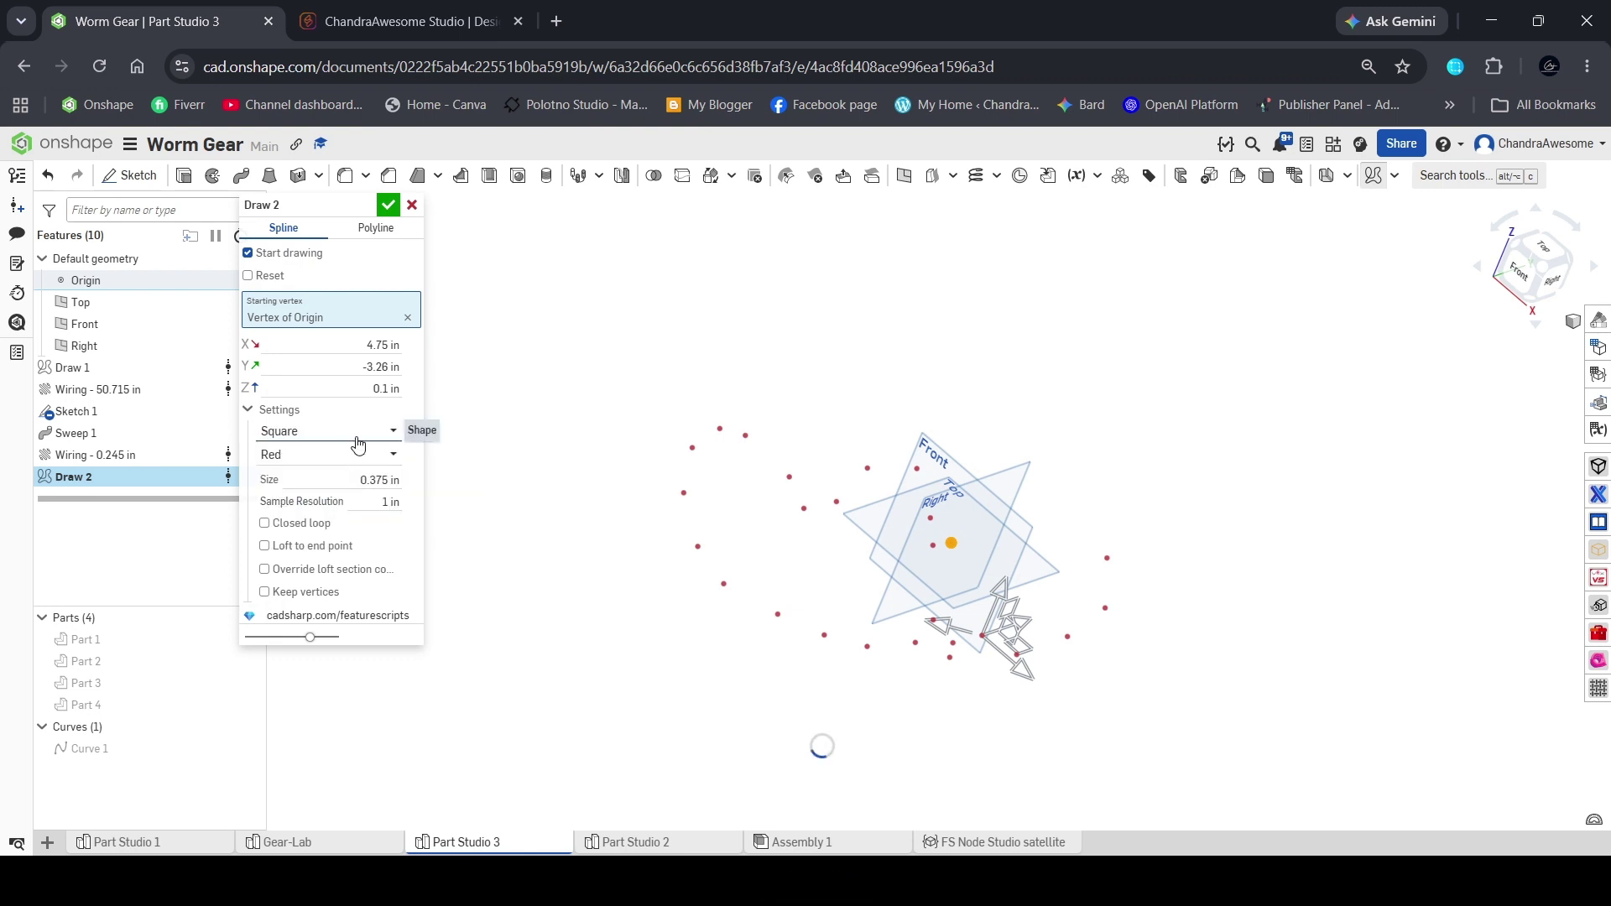
{"action": "left_click", "coordinate": [358, 435]}
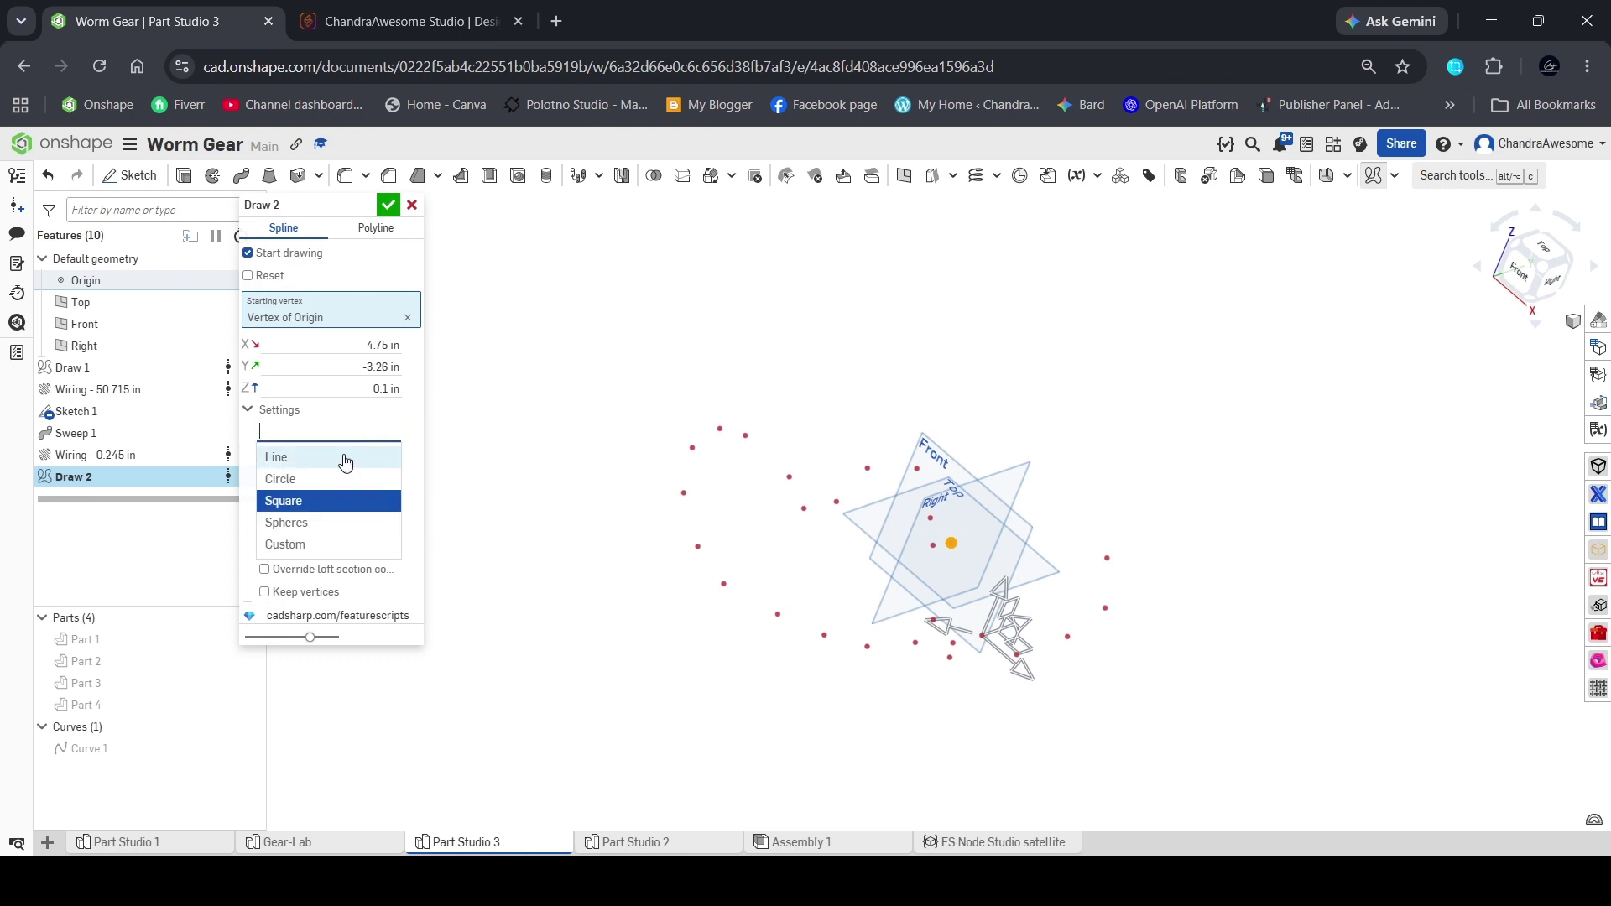
{"action": "left_click", "coordinate": [318, 526]}
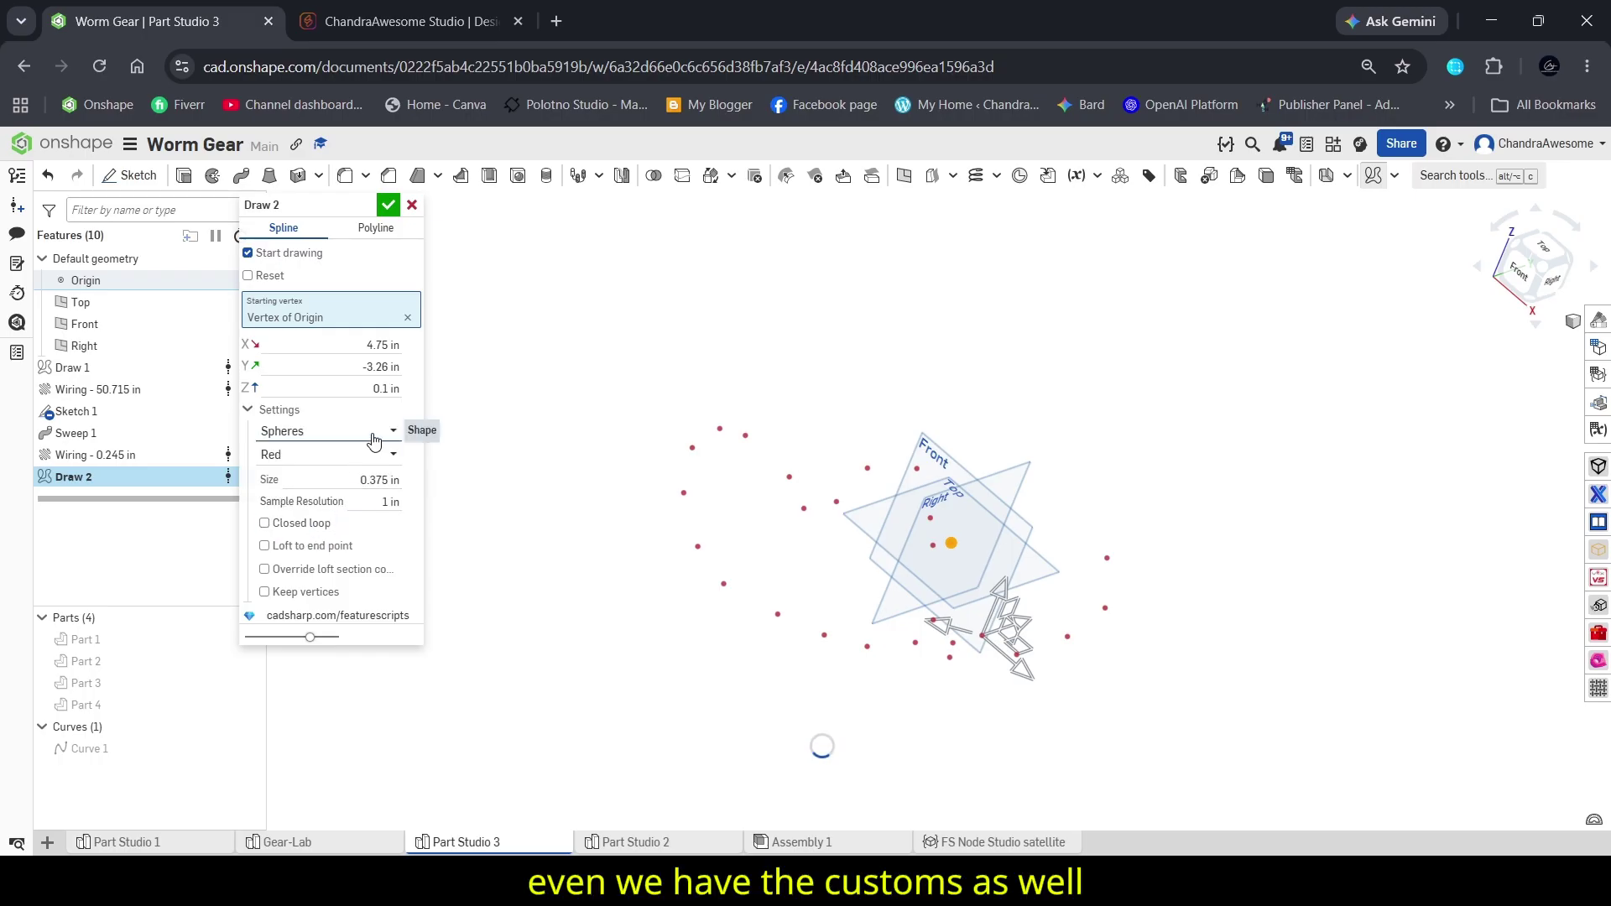
{"action": "scroll", "coordinate": [699, 440], "scroll_direction": "up", "scroll_amount": 10}
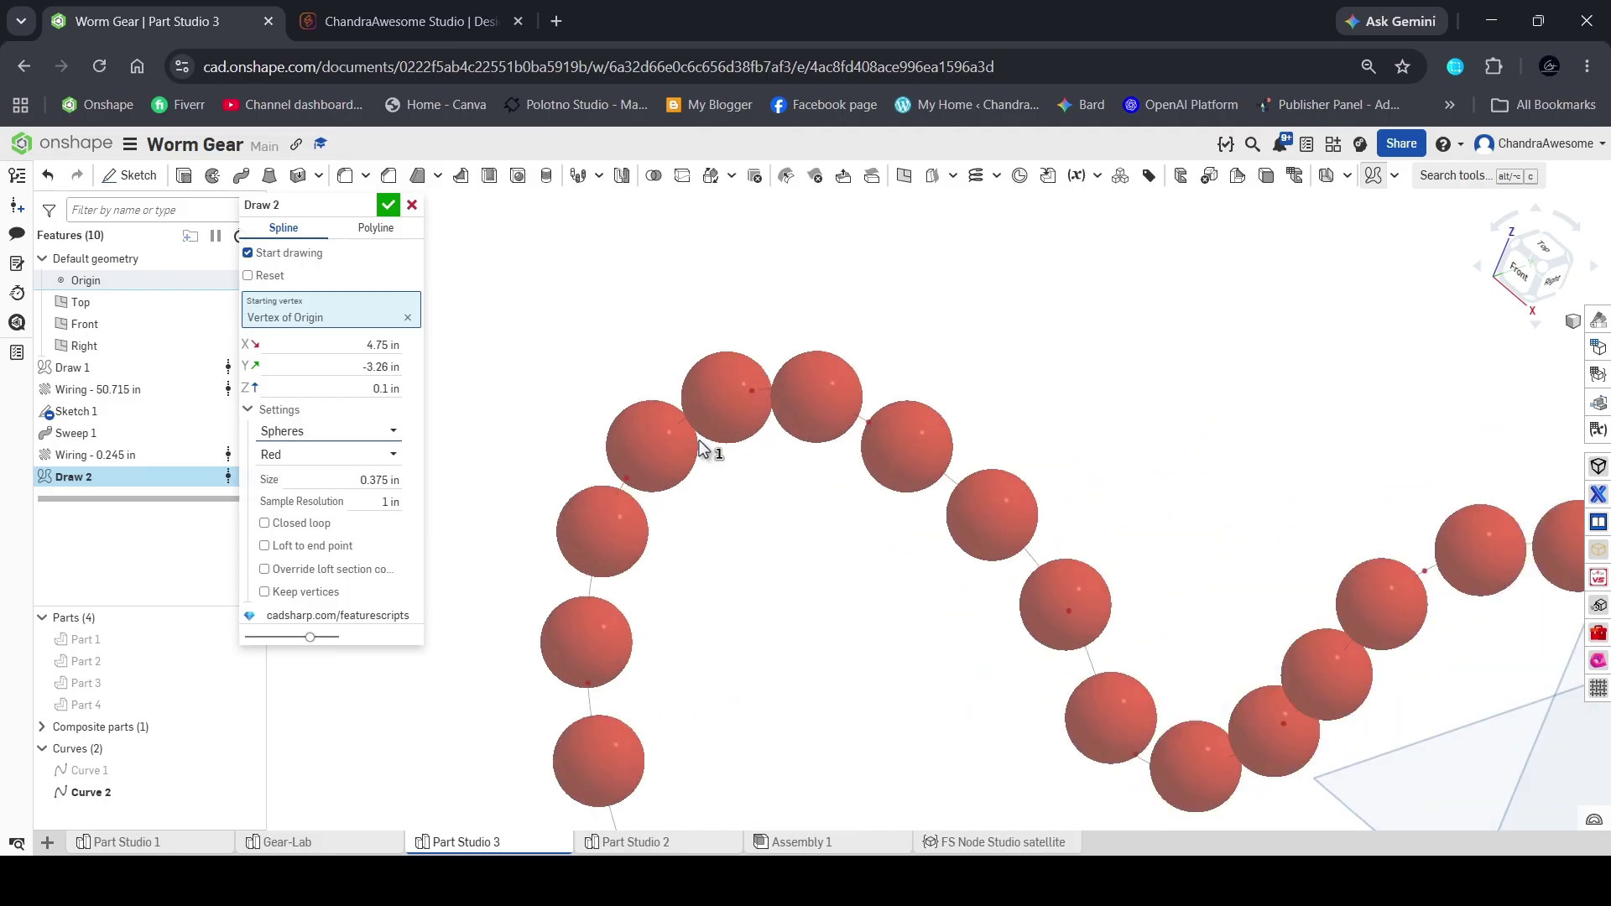
{"action": "scroll", "coordinate": [702, 396], "scroll_direction": "down", "scroll_amount": 10}
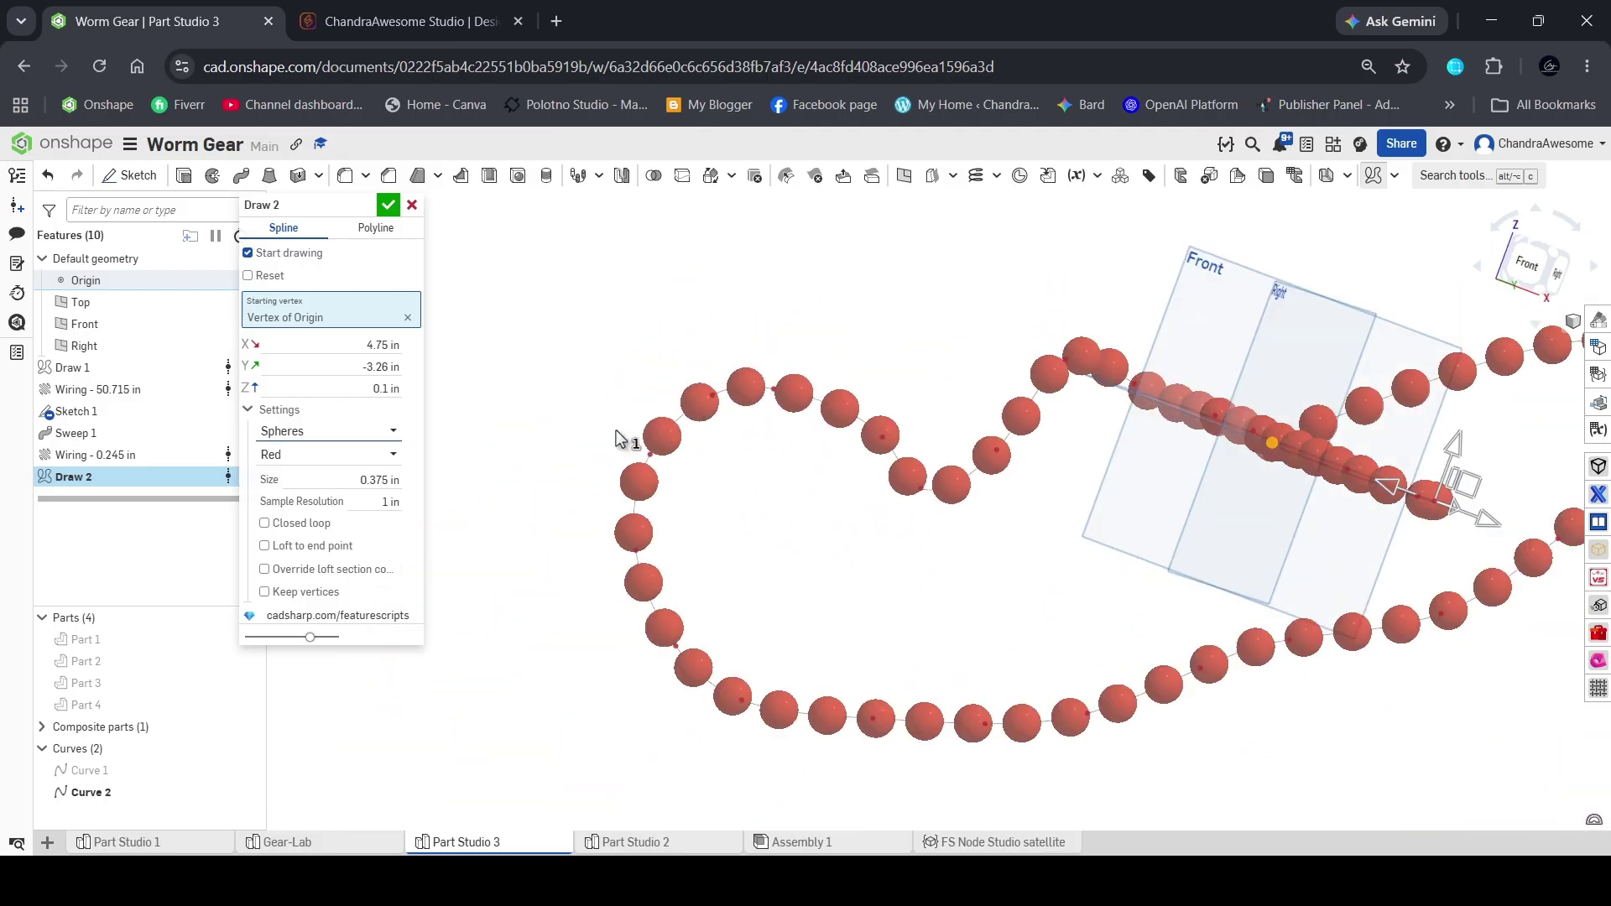
{"action": "right_click_drag", "start_coordinate": [1018, 478], "coordinate": [965, 527]}
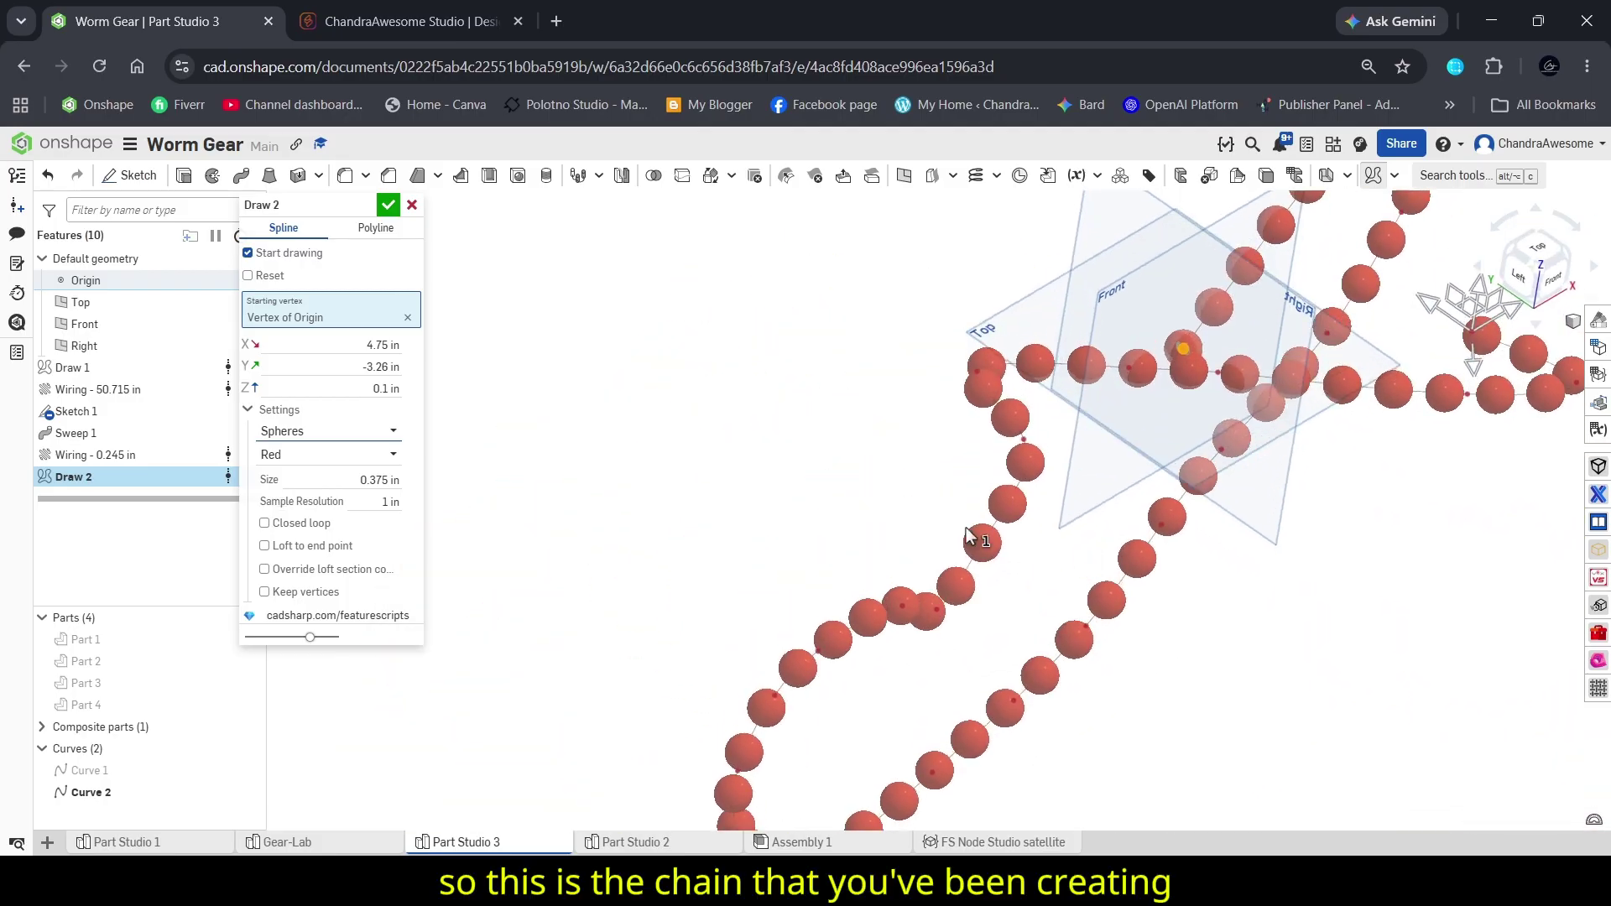
- Change the drawn path's shape from Spheres to Square and check the result
{"action": "left_click", "coordinate": [344, 432]}
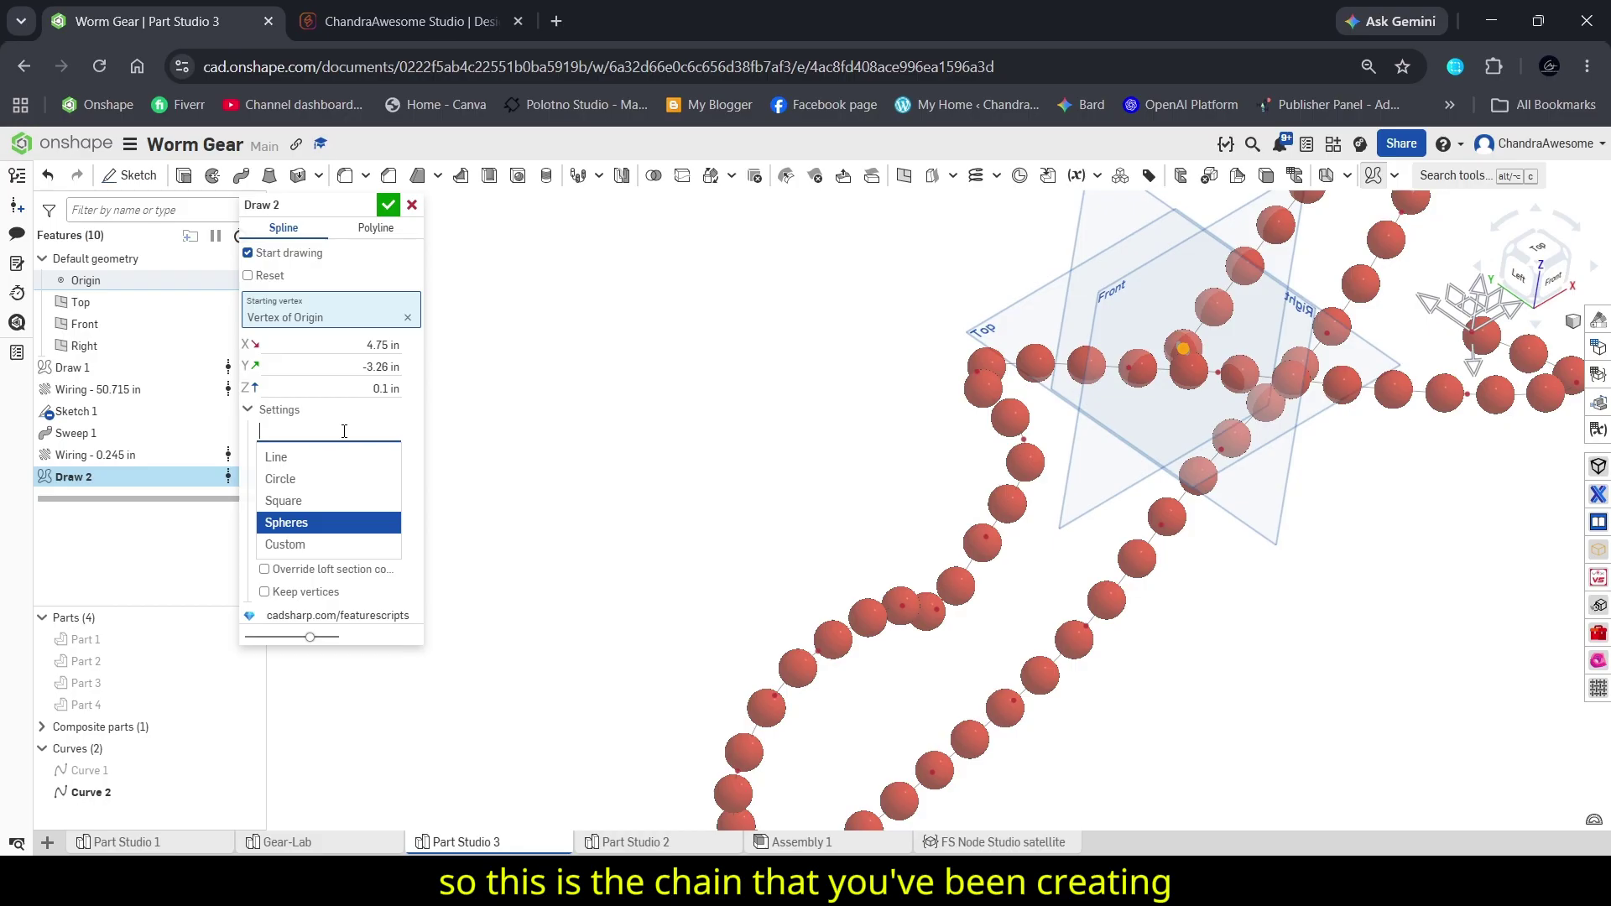
{"action": "left_click", "coordinate": [334, 503]}
{"action": "scroll", "coordinate": [676, 554], "scroll_direction": "down", "scroll_amount": 3}
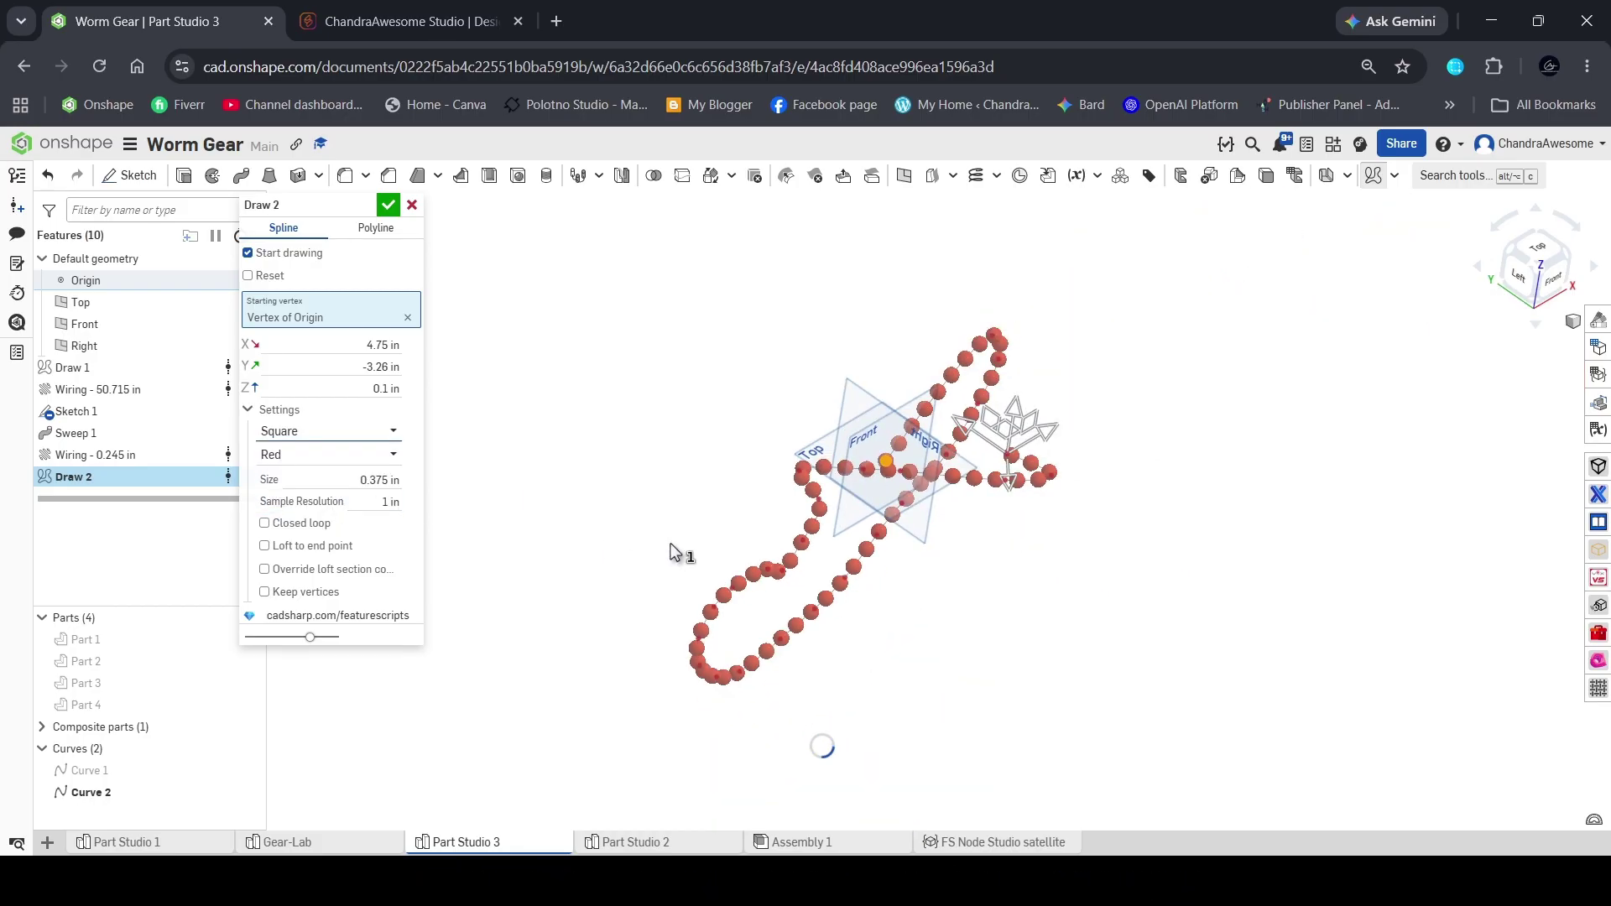
{"action": "scroll", "coordinate": [833, 481], "scroll_direction": "up", "scroll_amount": 3}
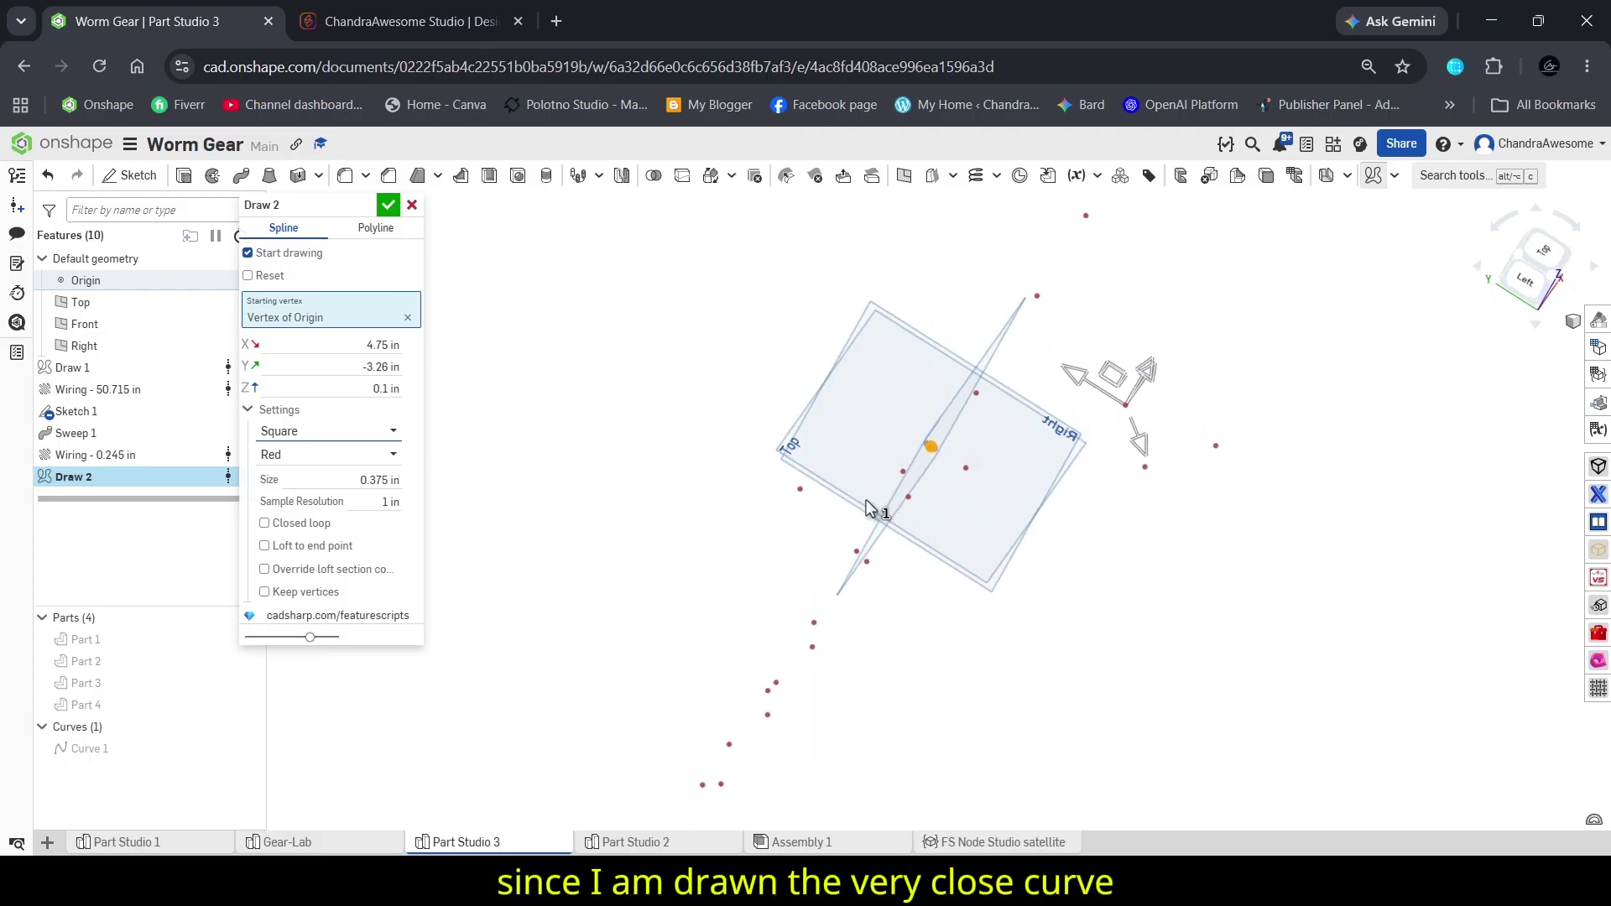
- Try the Spheres shape and then the Custom shape for the drawn path
{"action": "left_click", "coordinate": [332, 454]}
{"action": "left_click", "coordinate": [339, 435]}
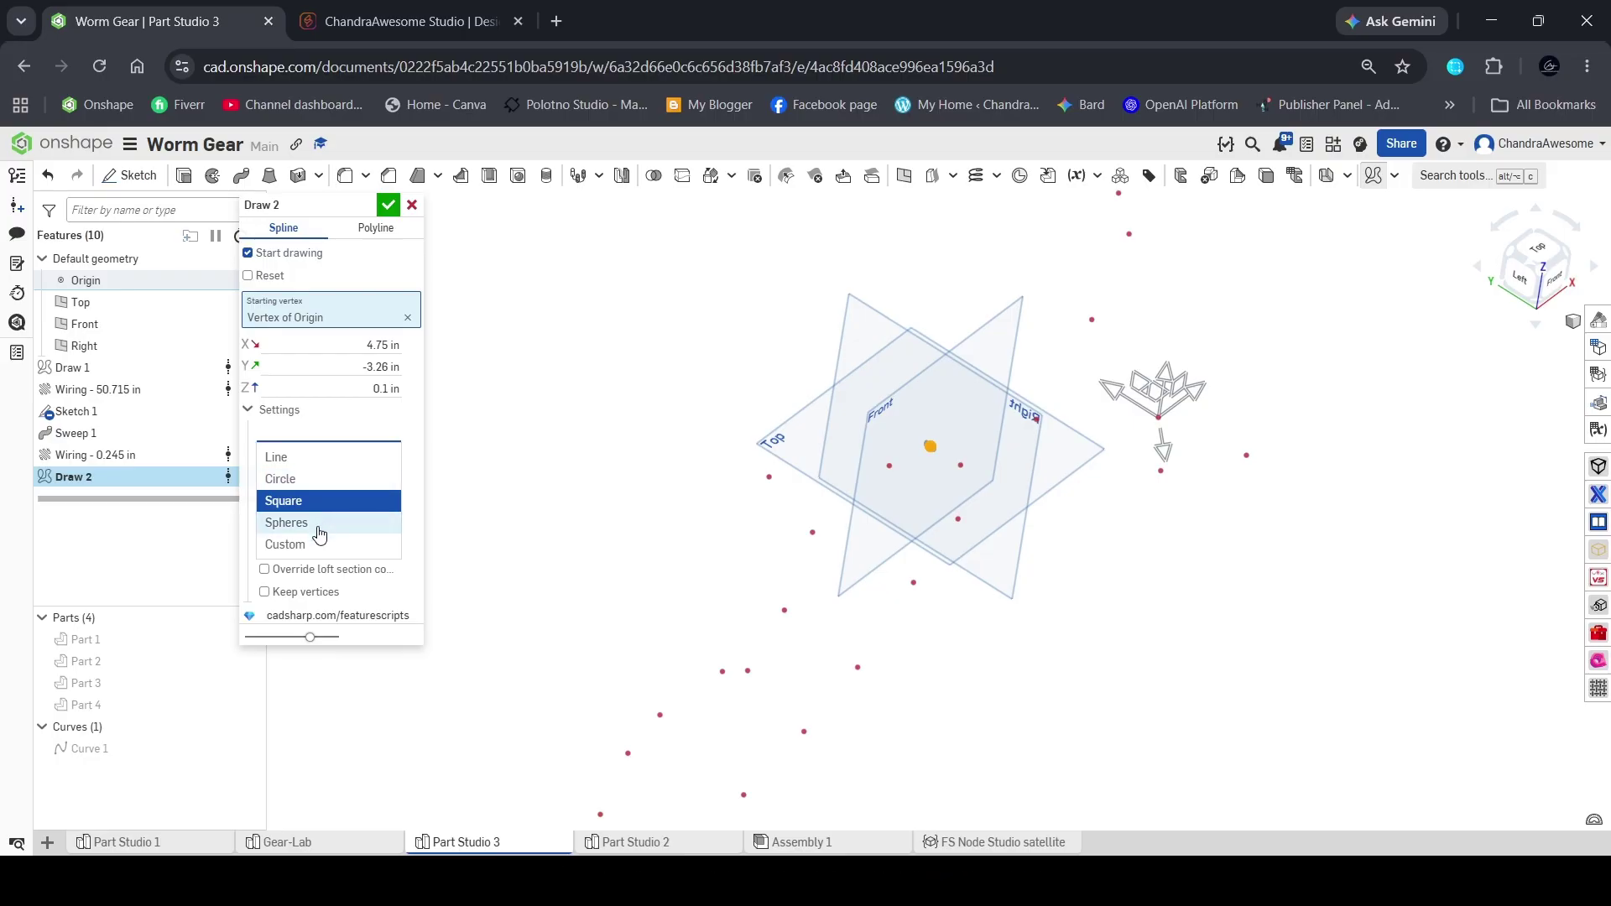
{"action": "left_click", "coordinate": [315, 526]}
{"action": "left_click", "coordinate": [328, 431]}
{"action": "left_click", "coordinate": [310, 544]}
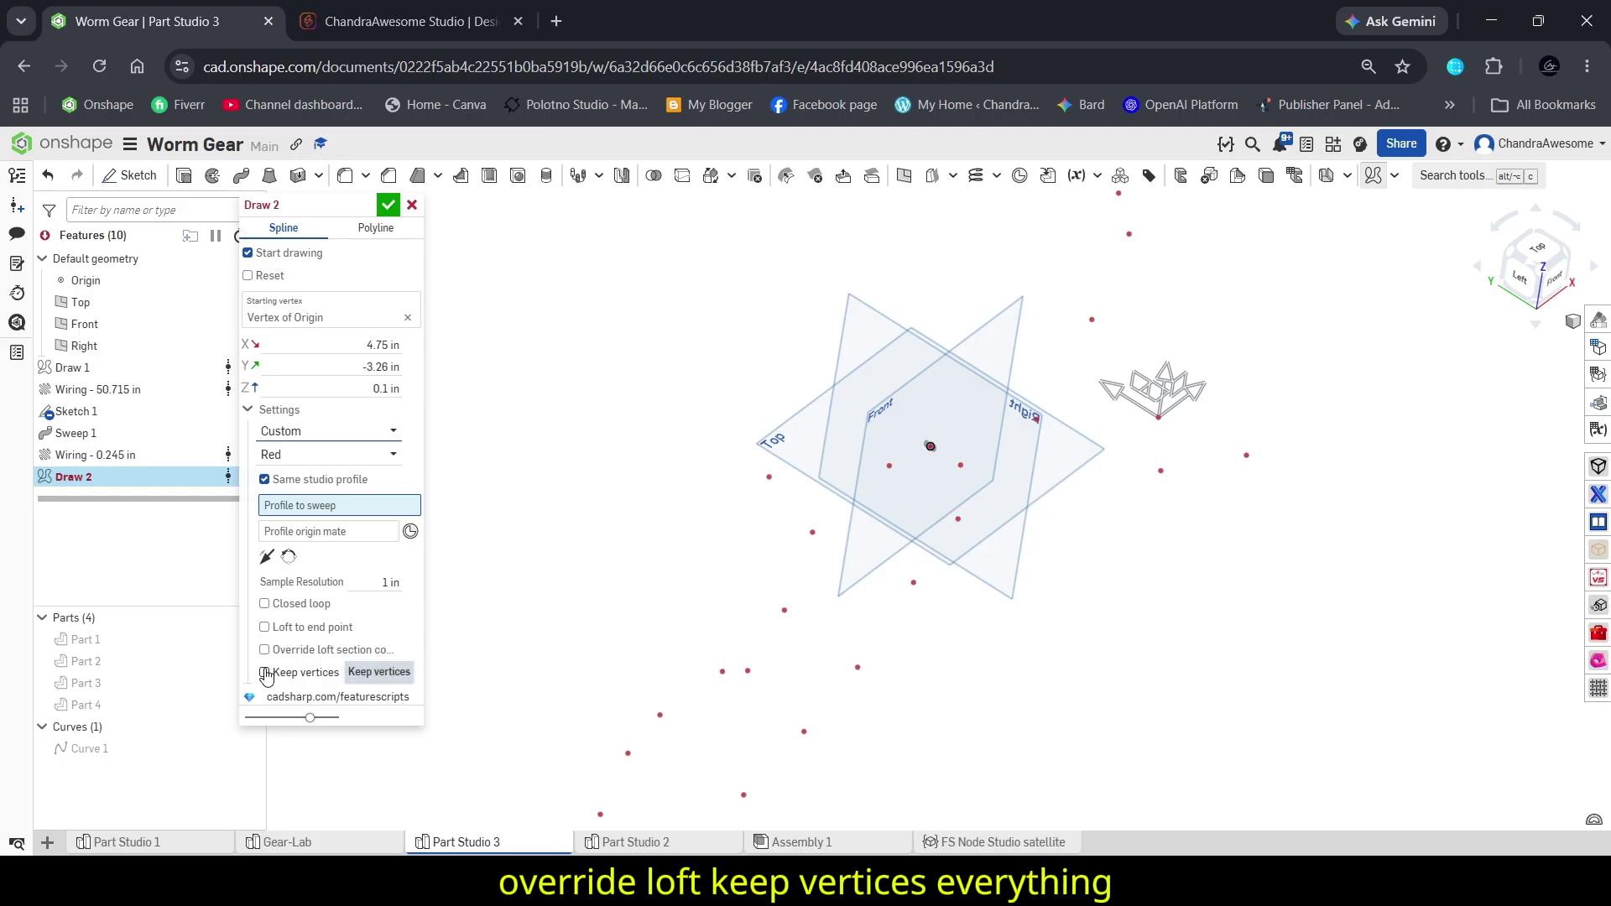
- Switch the drawn path to Polyline with the Line shape and inspect the straight segments between its points
{"action": "left_click", "coordinate": [377, 229]}
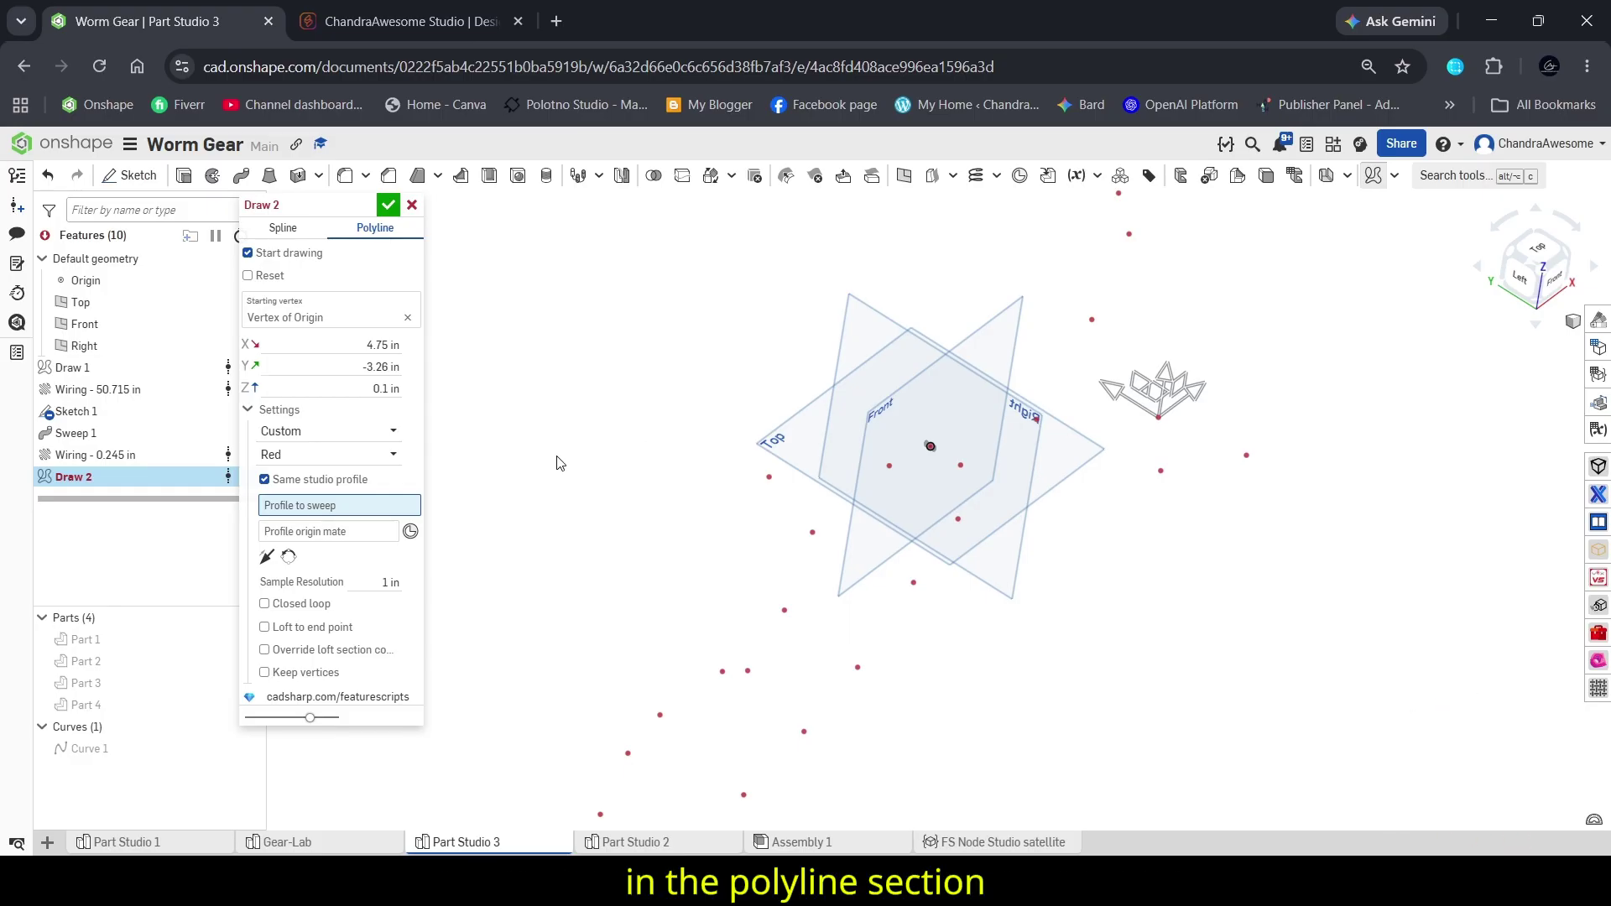
{"action": "left_click", "coordinate": [306, 431]}
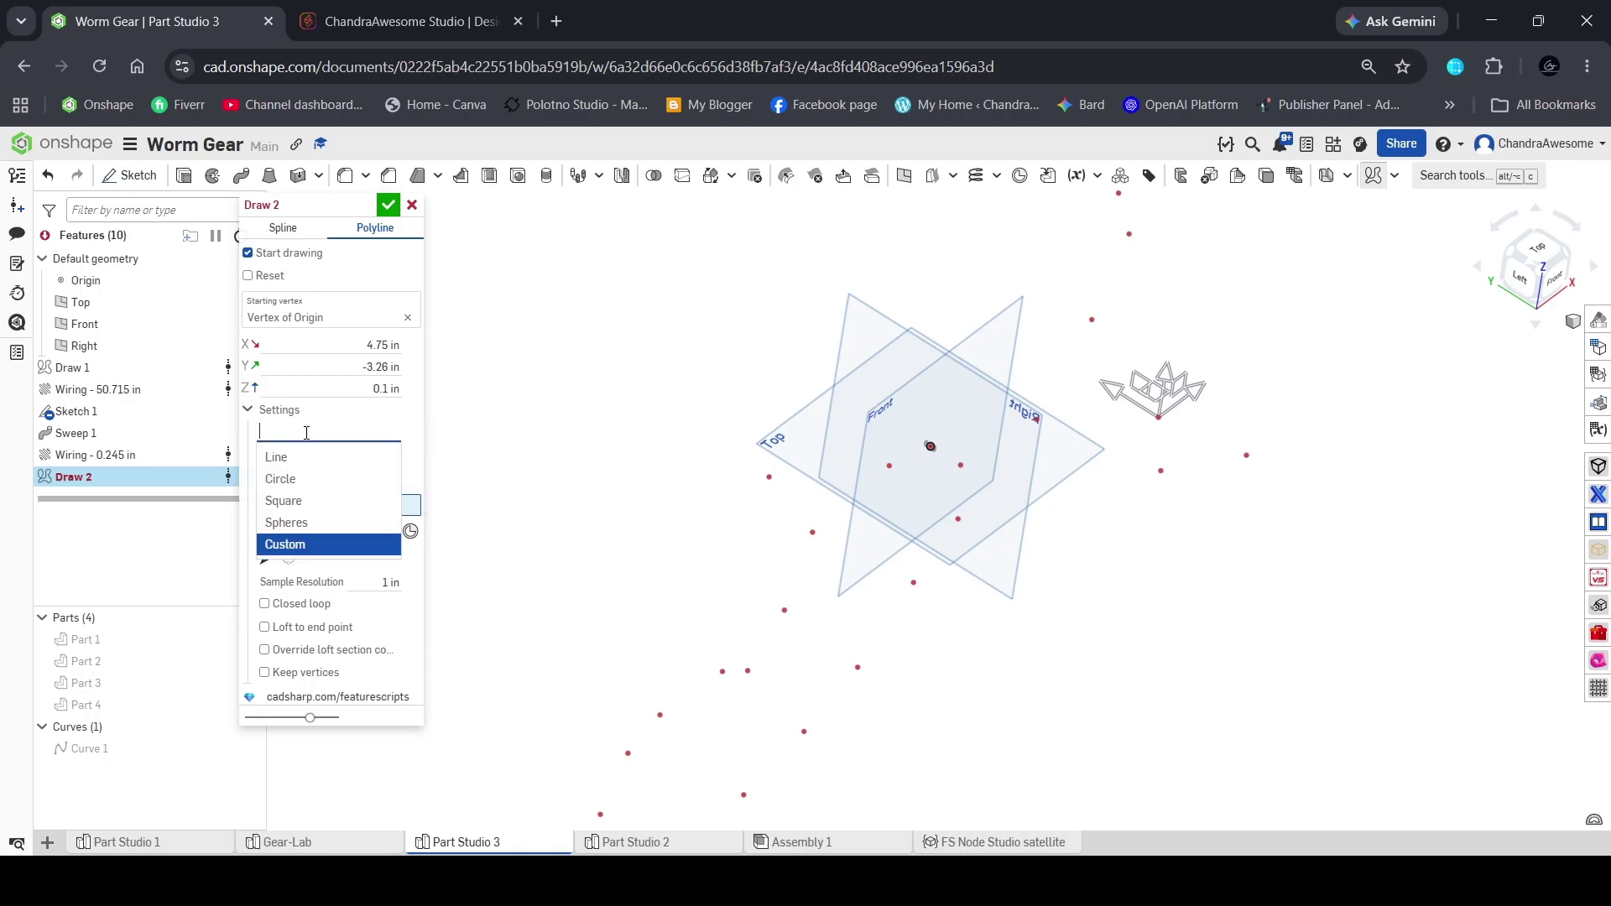
{"action": "left_click", "coordinate": [281, 457]}
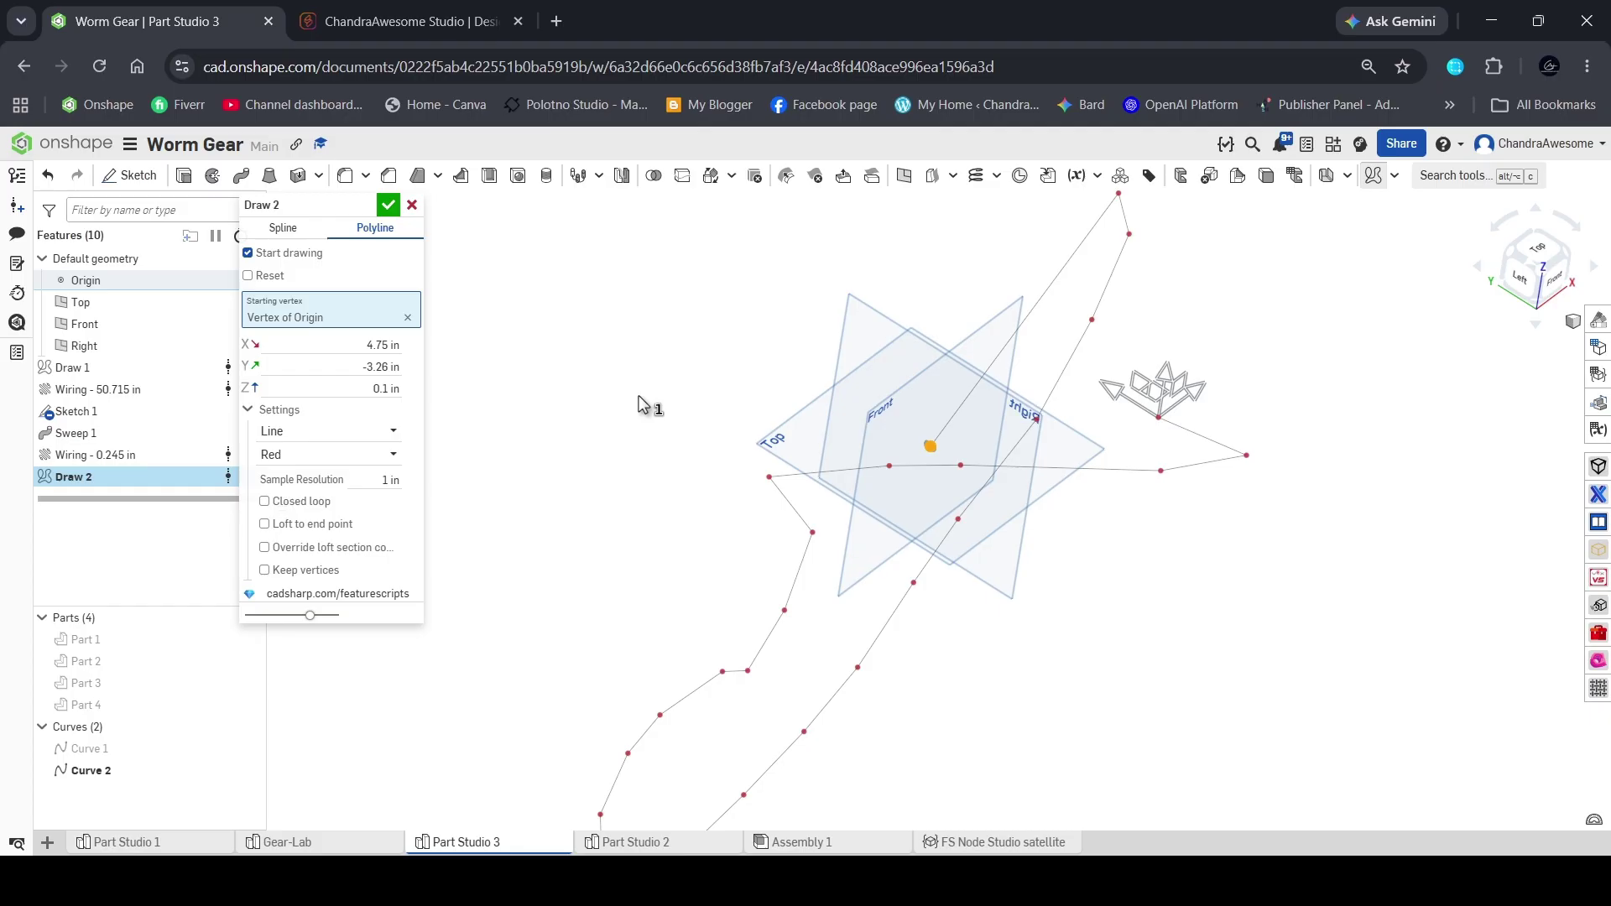
{"action": "scroll", "coordinate": [772, 481], "scroll_direction": "up", "scroll_amount": 3}
{"action": "right_click_drag", "start_coordinate": [764, 483], "coordinate": [629, 436]}
{"action": "scroll", "coordinate": [758, 380], "scroll_direction": "down", "scroll_amount": 3}
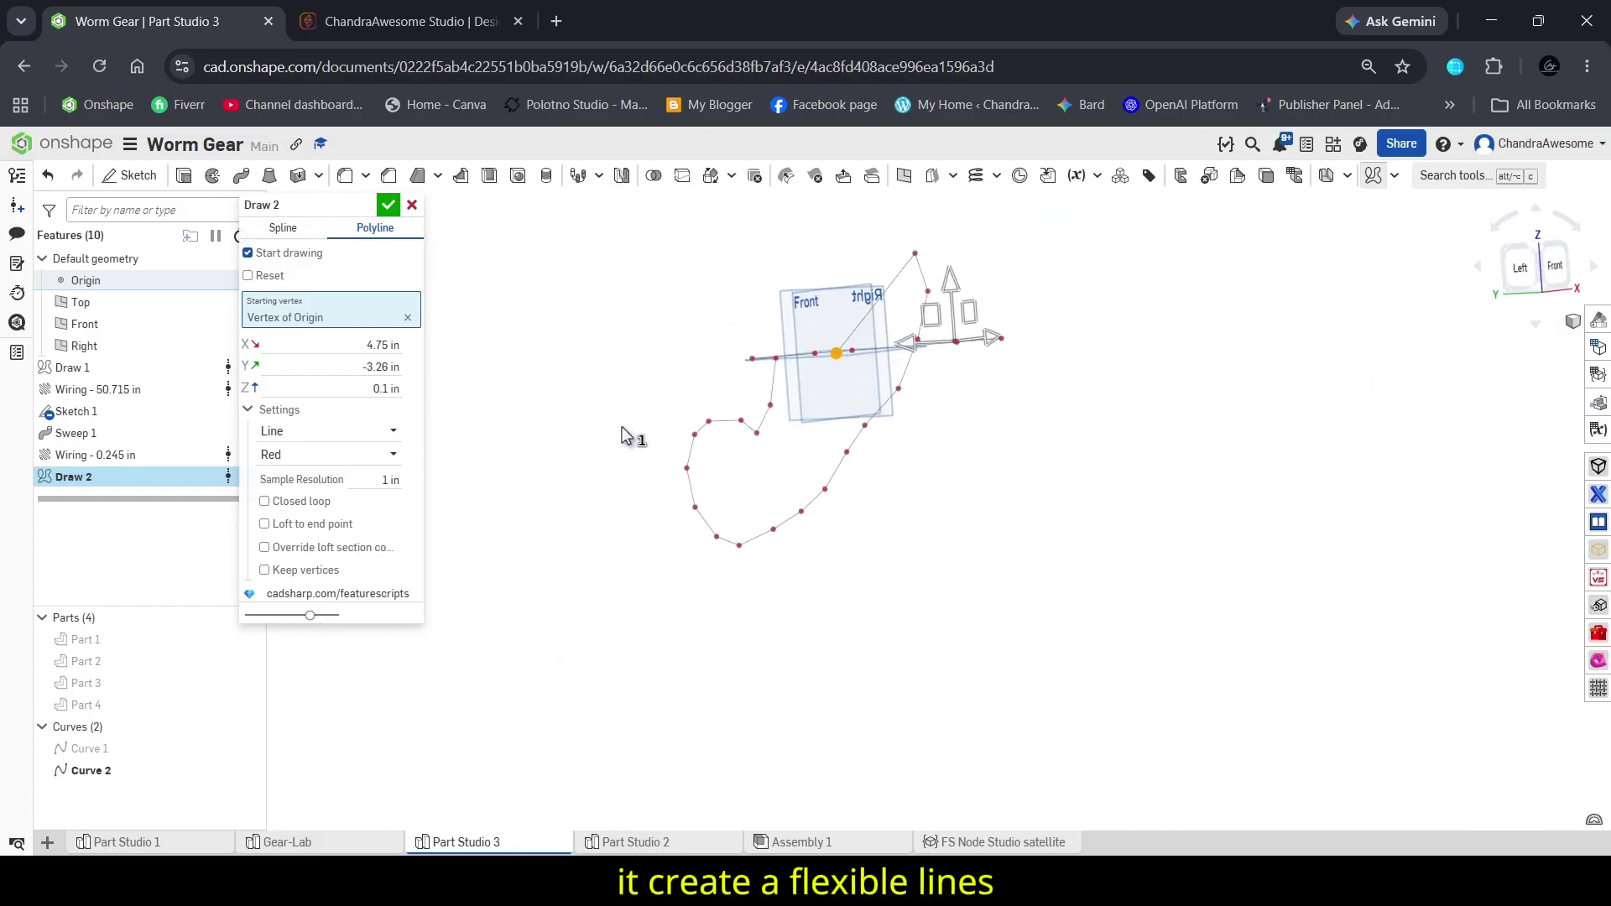
{"action": "scroll", "coordinate": [797, 445], "scroll_direction": "up", "scroll_amount": 3}
{"action": "key", "text": "shift+3"}
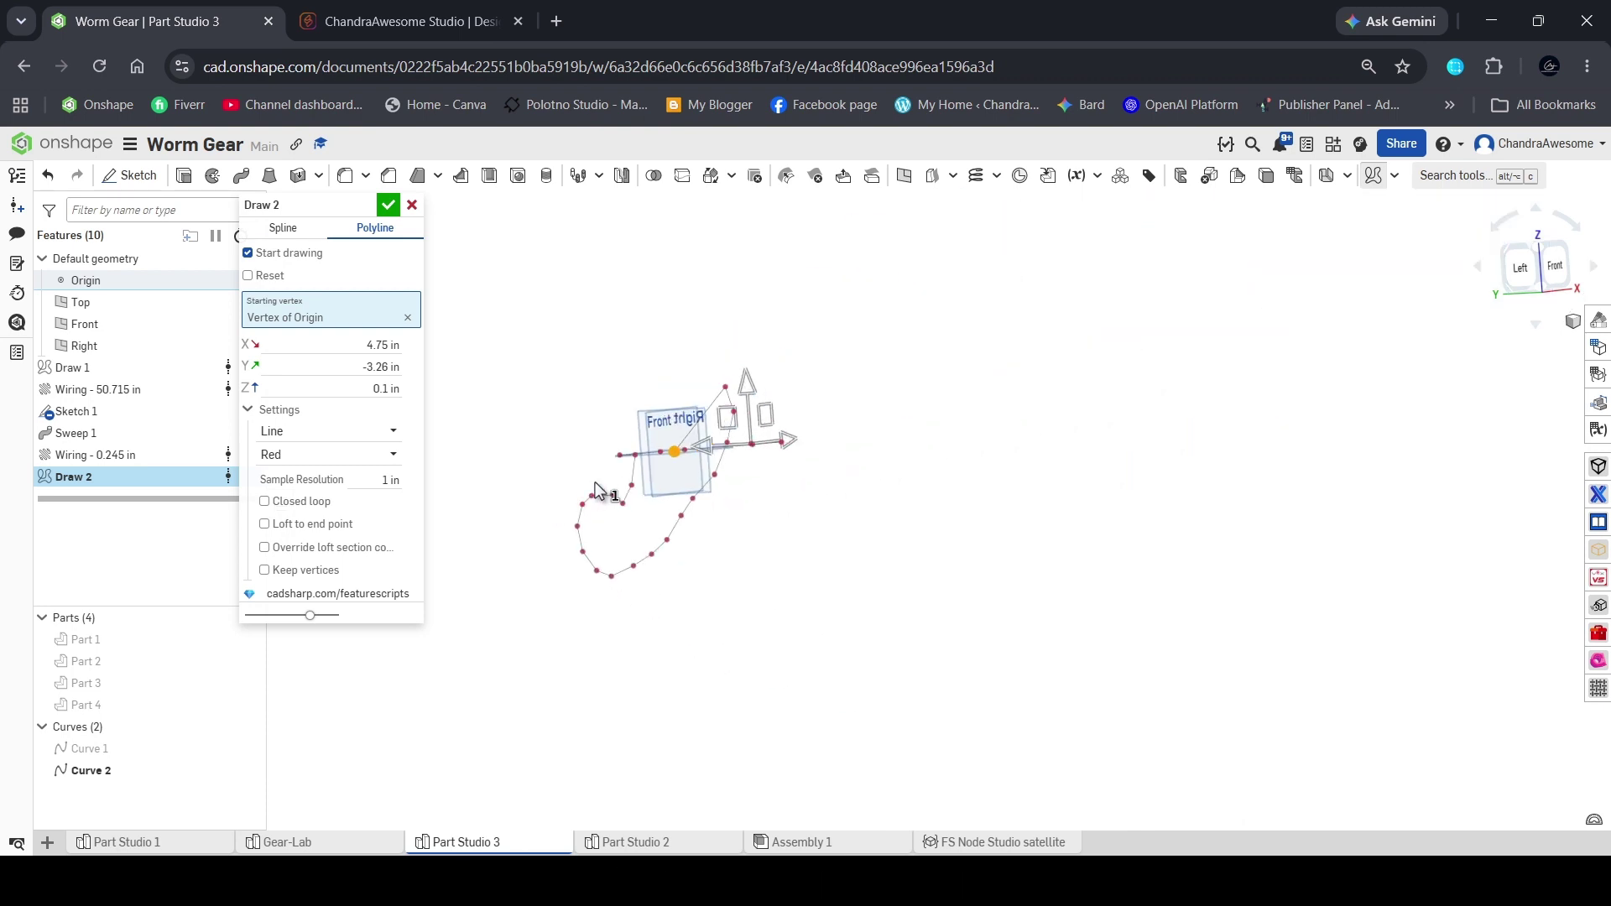
{"action": "right_click_drag", "start_coordinate": [660, 500], "coordinate": [638, 503]}
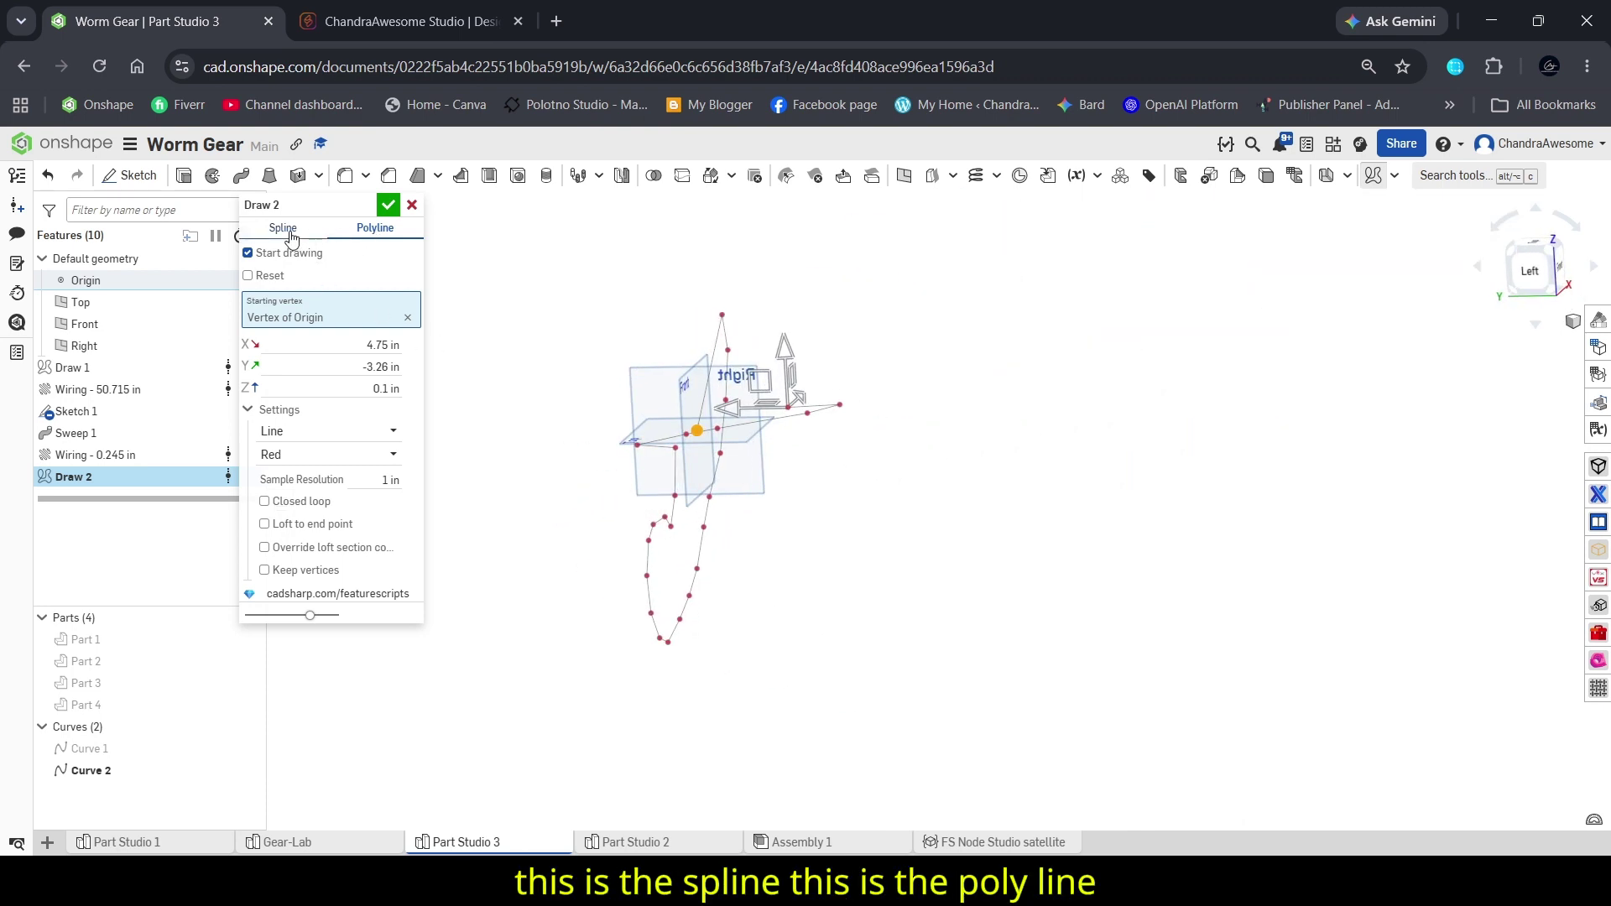
- Return the path to Spline, enable Closed loop and inspect the connection between its end point and the origin
{"action": "scroll", "coordinate": [672, 439], "scroll_direction": "up", "scroll_amount": 3}
{"action": "right_click_drag", "start_coordinate": [673, 440], "coordinate": [837, 412]}
{"action": "scroll", "coordinate": [826, 438], "scroll_direction": "down", "scroll_amount": 3}
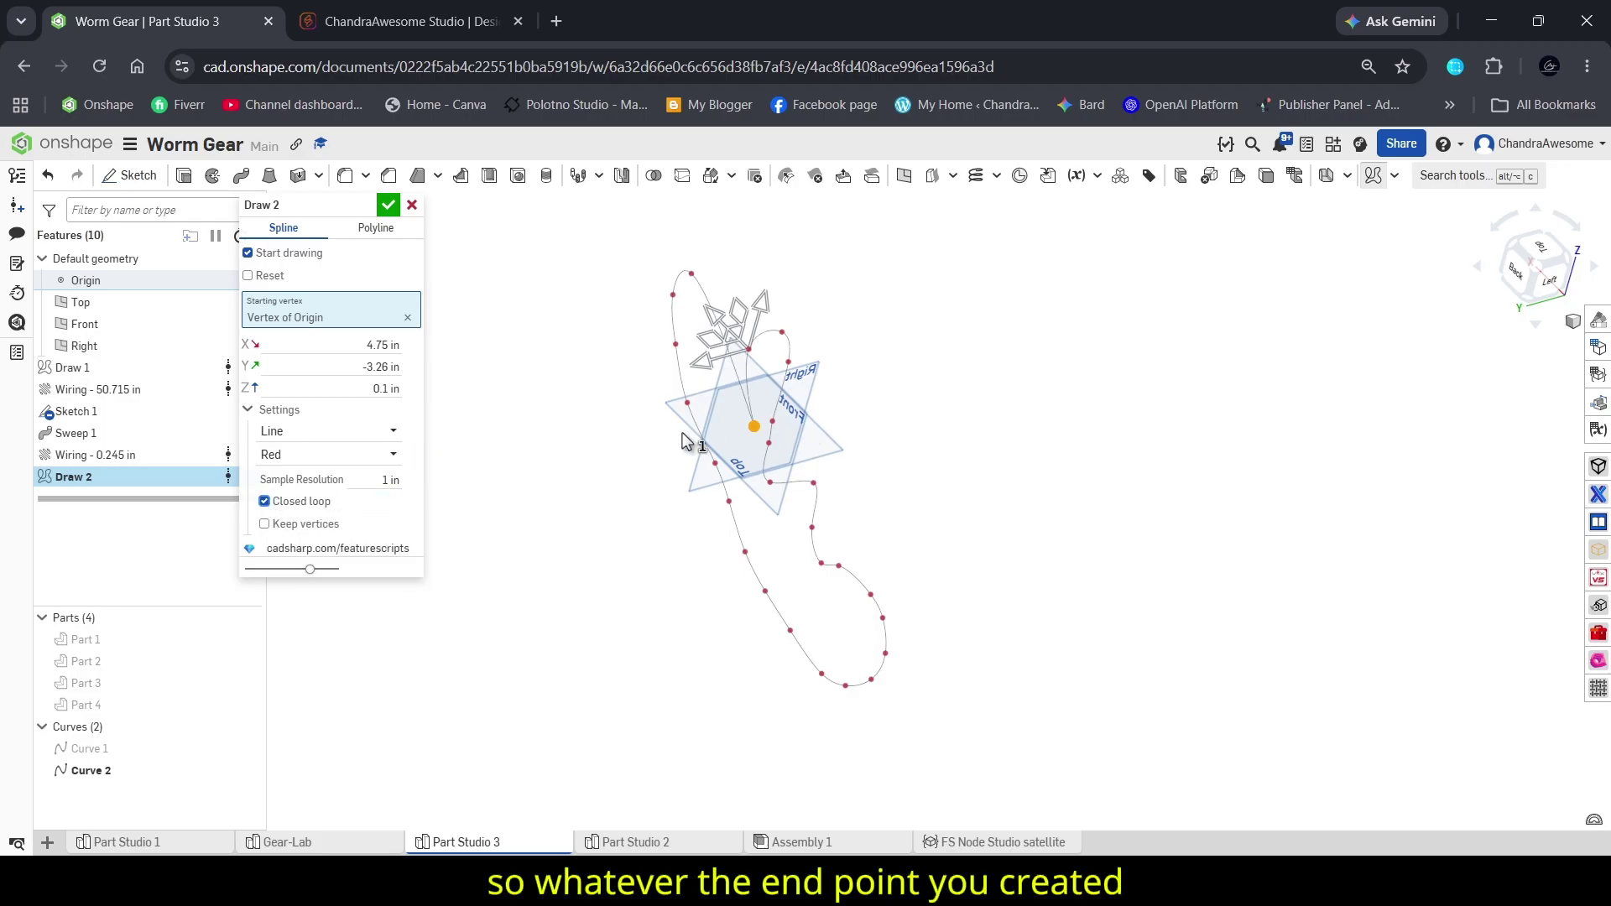
{"action": "scroll", "coordinate": [690, 442], "scroll_direction": "up", "scroll_amount": 3}
{"action": "right_click_drag", "start_coordinate": [705, 438], "coordinate": [730, 433]}
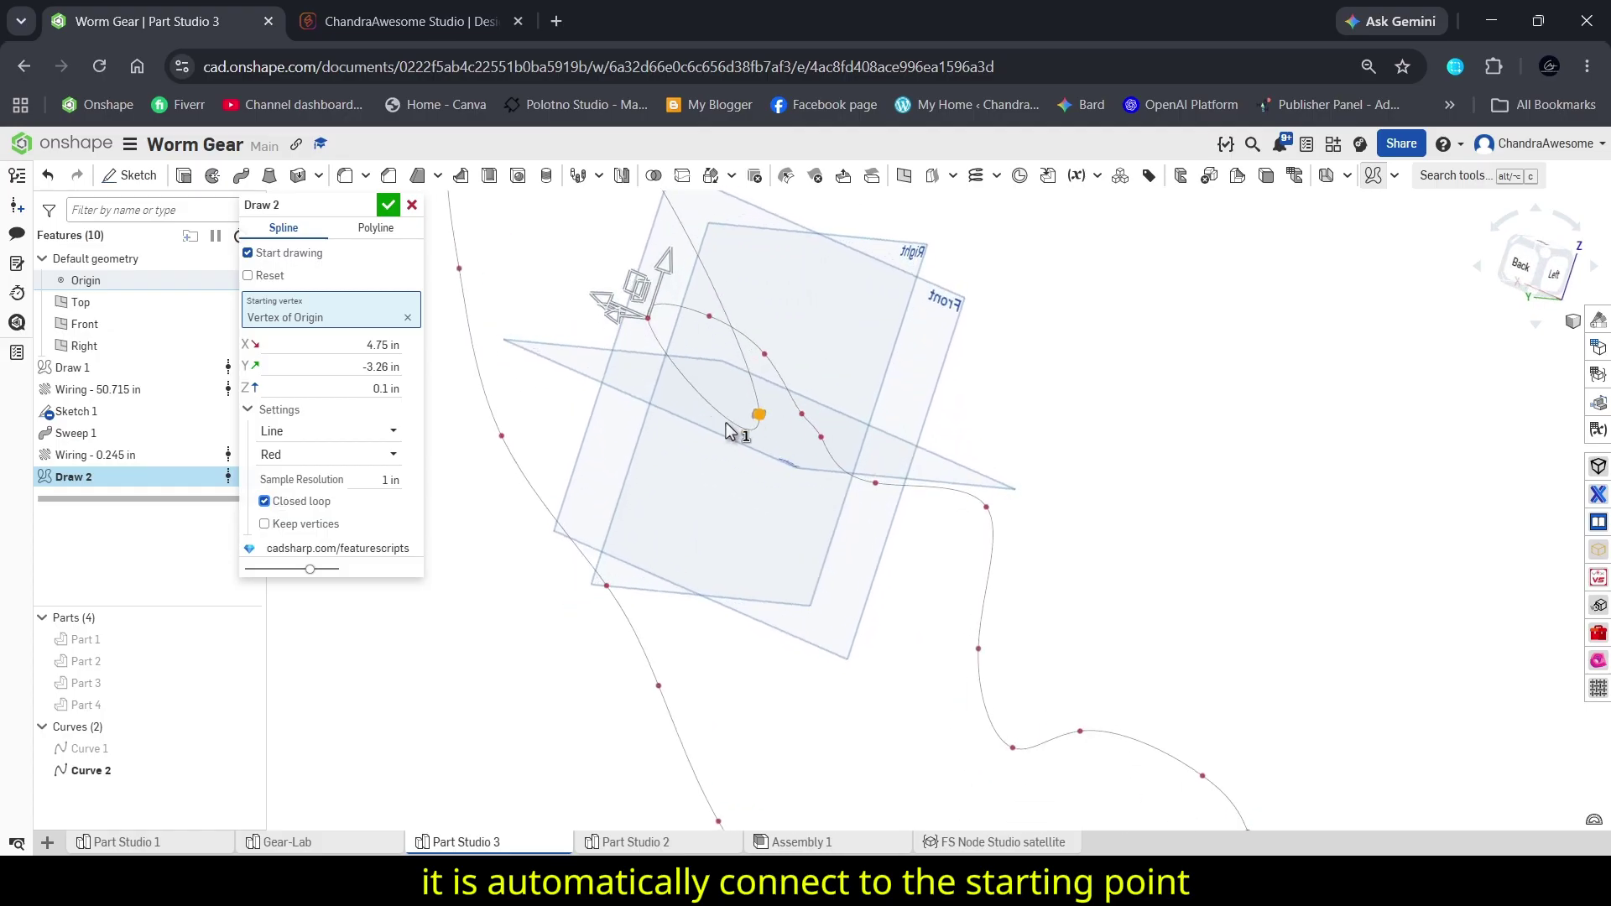
{"action": "scroll", "coordinate": [827, 407], "scroll_direction": "up", "scroll_amount": 5}
{"action": "scroll", "coordinate": [903, 457], "scroll_direction": "down", "scroll_amount": 5}
{"action": "mouse_move", "coordinate": [903, 456]}
{"action": "right_mouse_down"}
{"action": "mouse_move", "coordinate": [847, 445]}
{"action": "mouse_move", "coordinate": [911, 429]}
{"action": "right_mouse_up"}
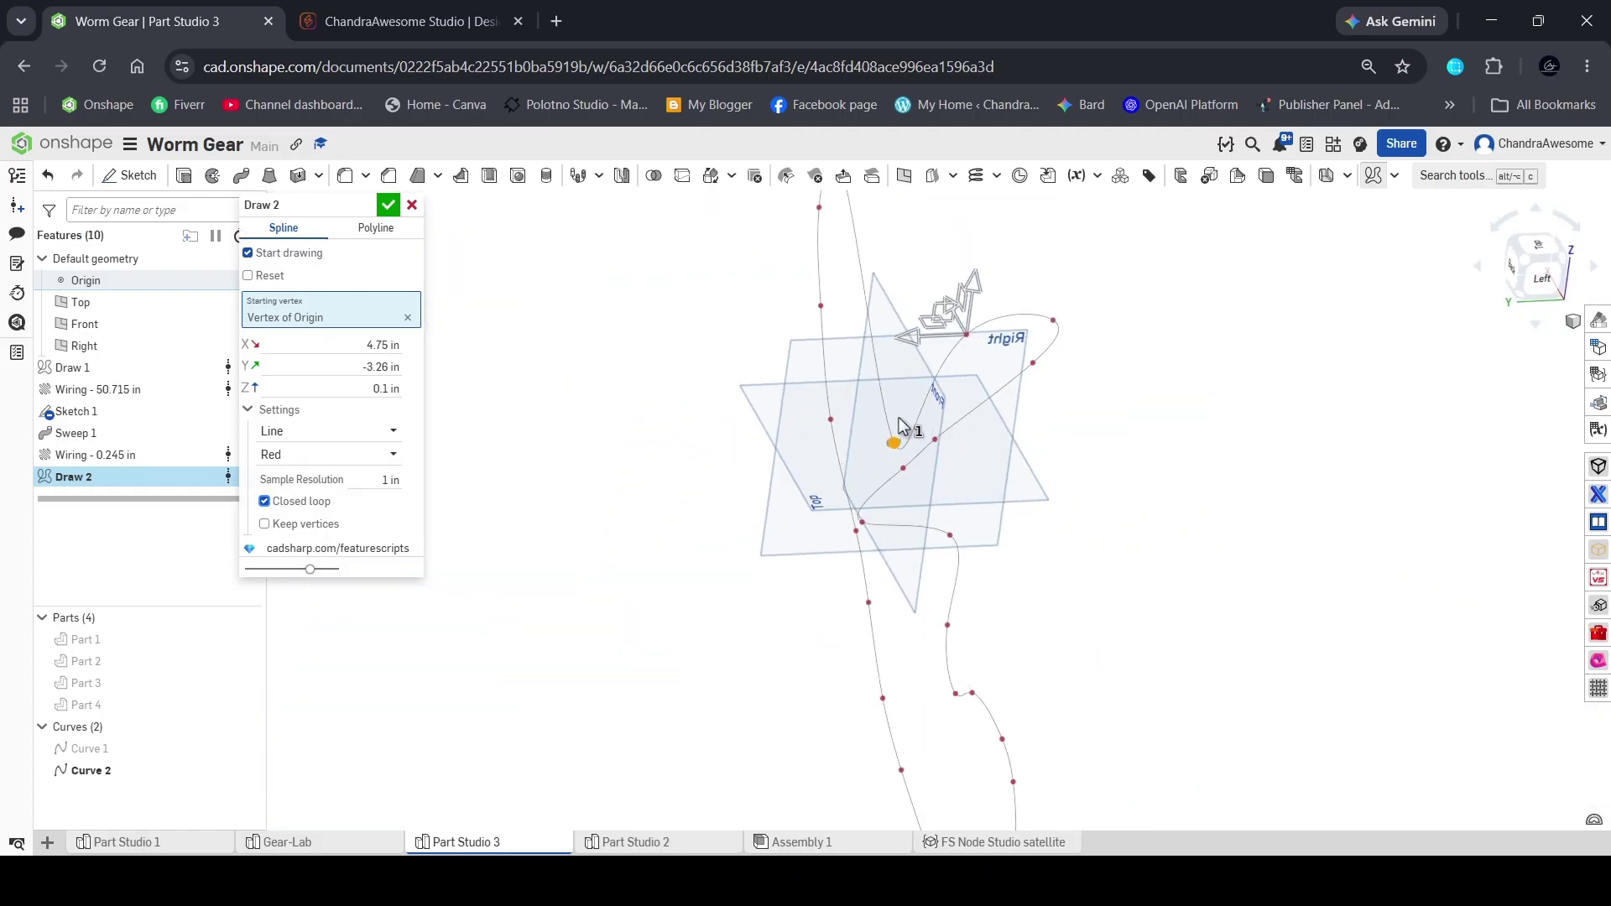
- Turn off Closed loop, enable Loft to end point and check its effect on the Line-shaped spline
{"action": "left_click", "coordinate": [299, 501]}
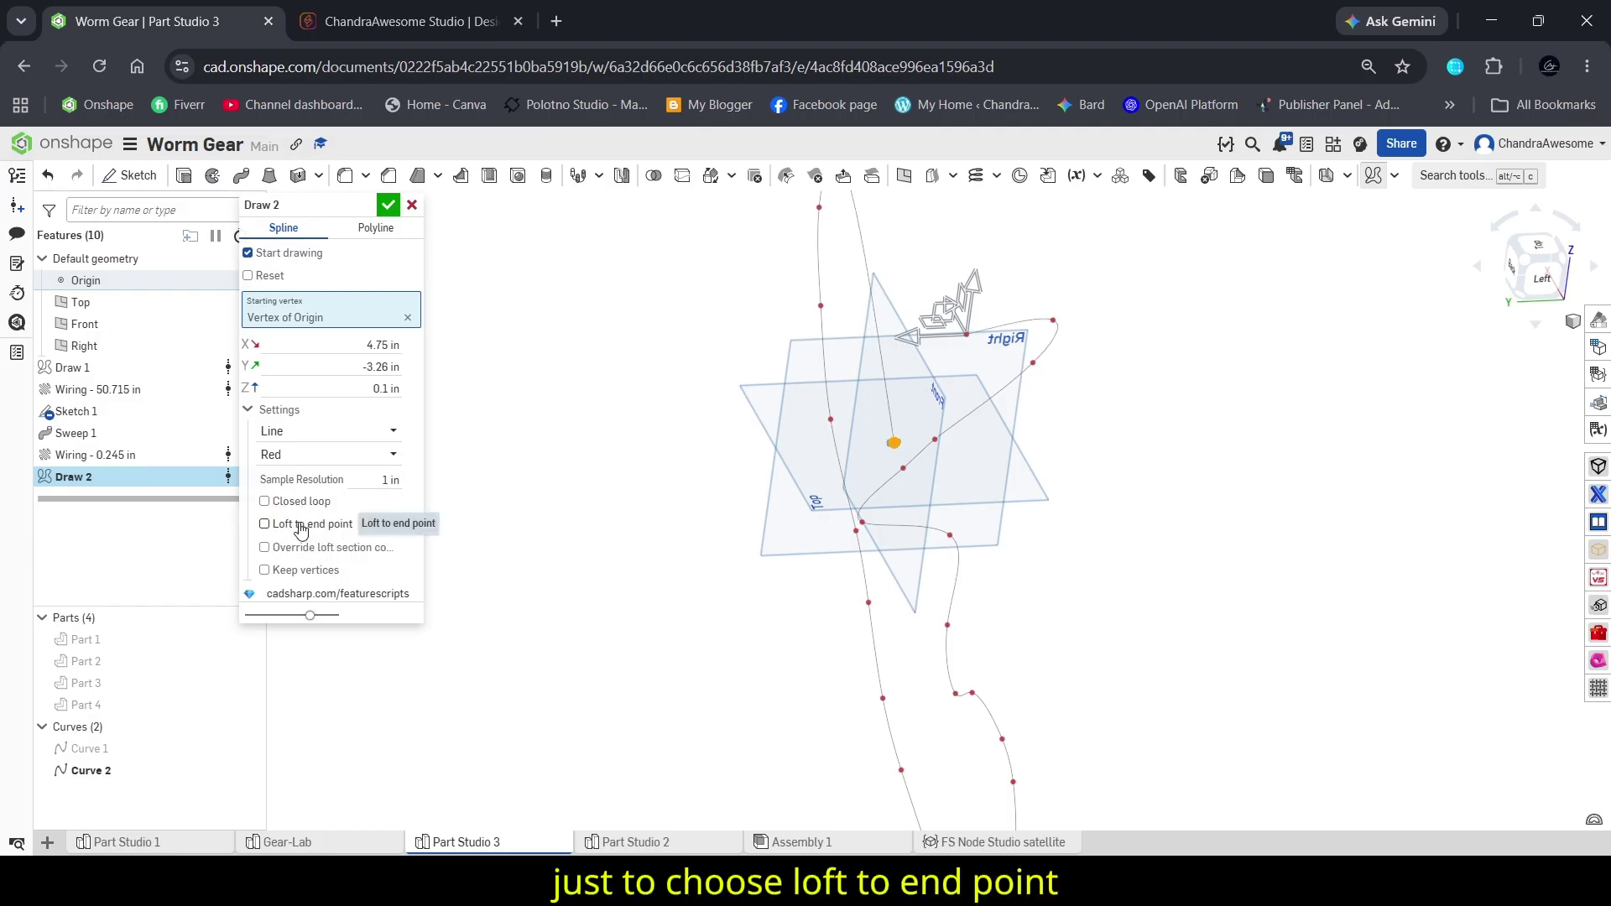
{"action": "left_click", "coordinate": [295, 523]}
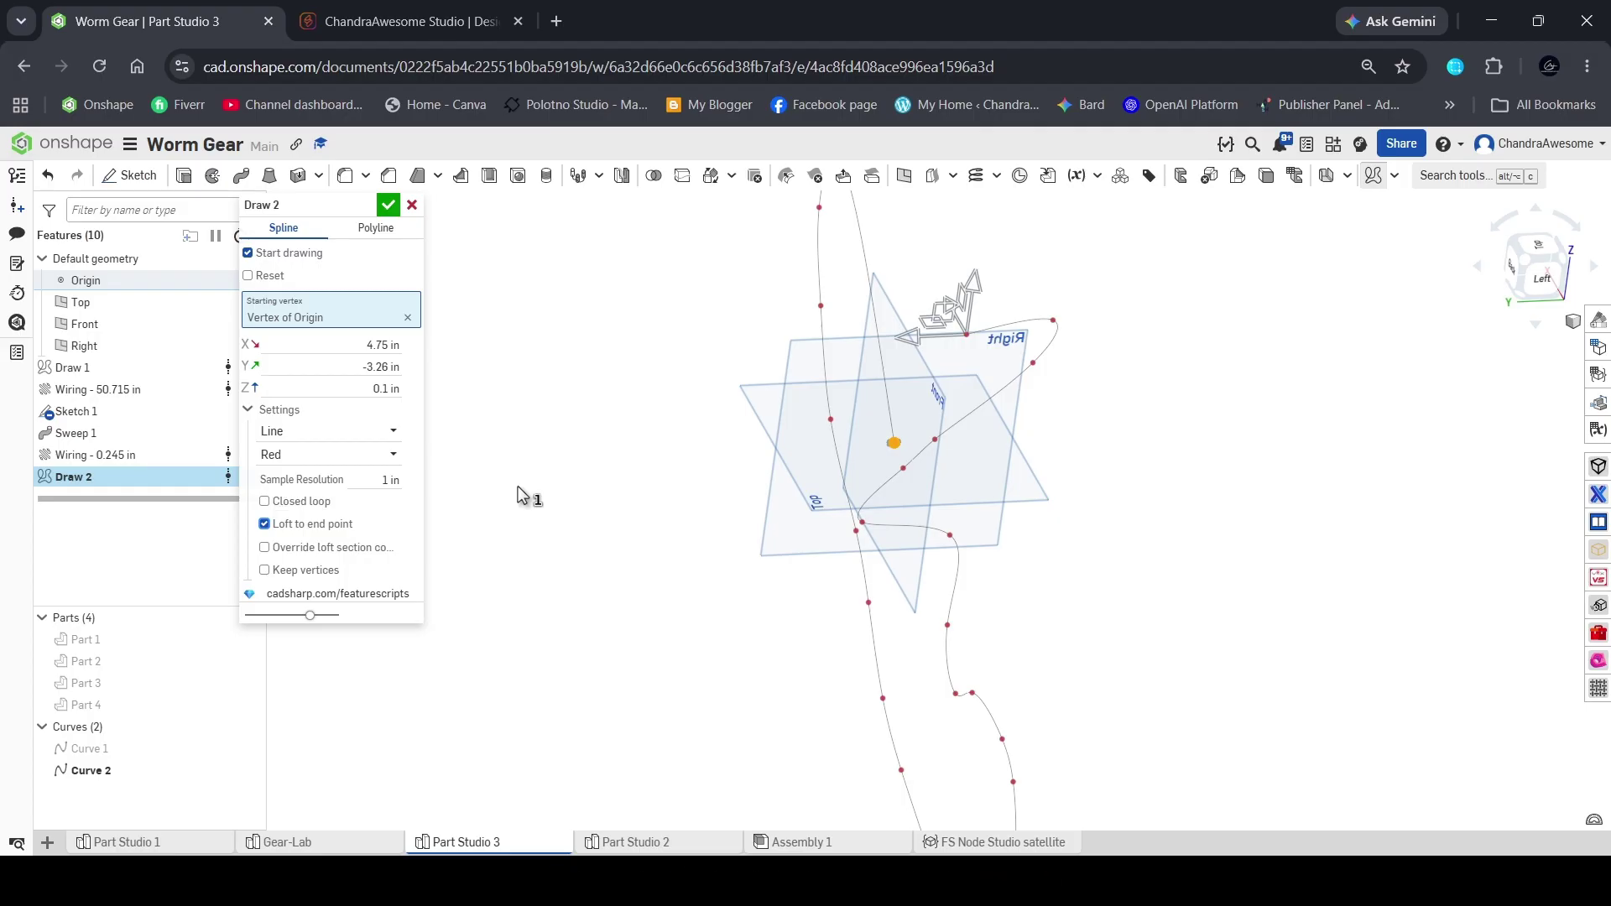
{"action": "mouse_move", "coordinate": [859, 429]}
{"action": "right_mouse_down"}
{"action": "mouse_move", "coordinate": [1017, 341]}
{"action": "mouse_move", "coordinate": [1022, 379]}
{"action": "mouse_move", "coordinate": [862, 439]}
{"action": "right_mouse_up"}
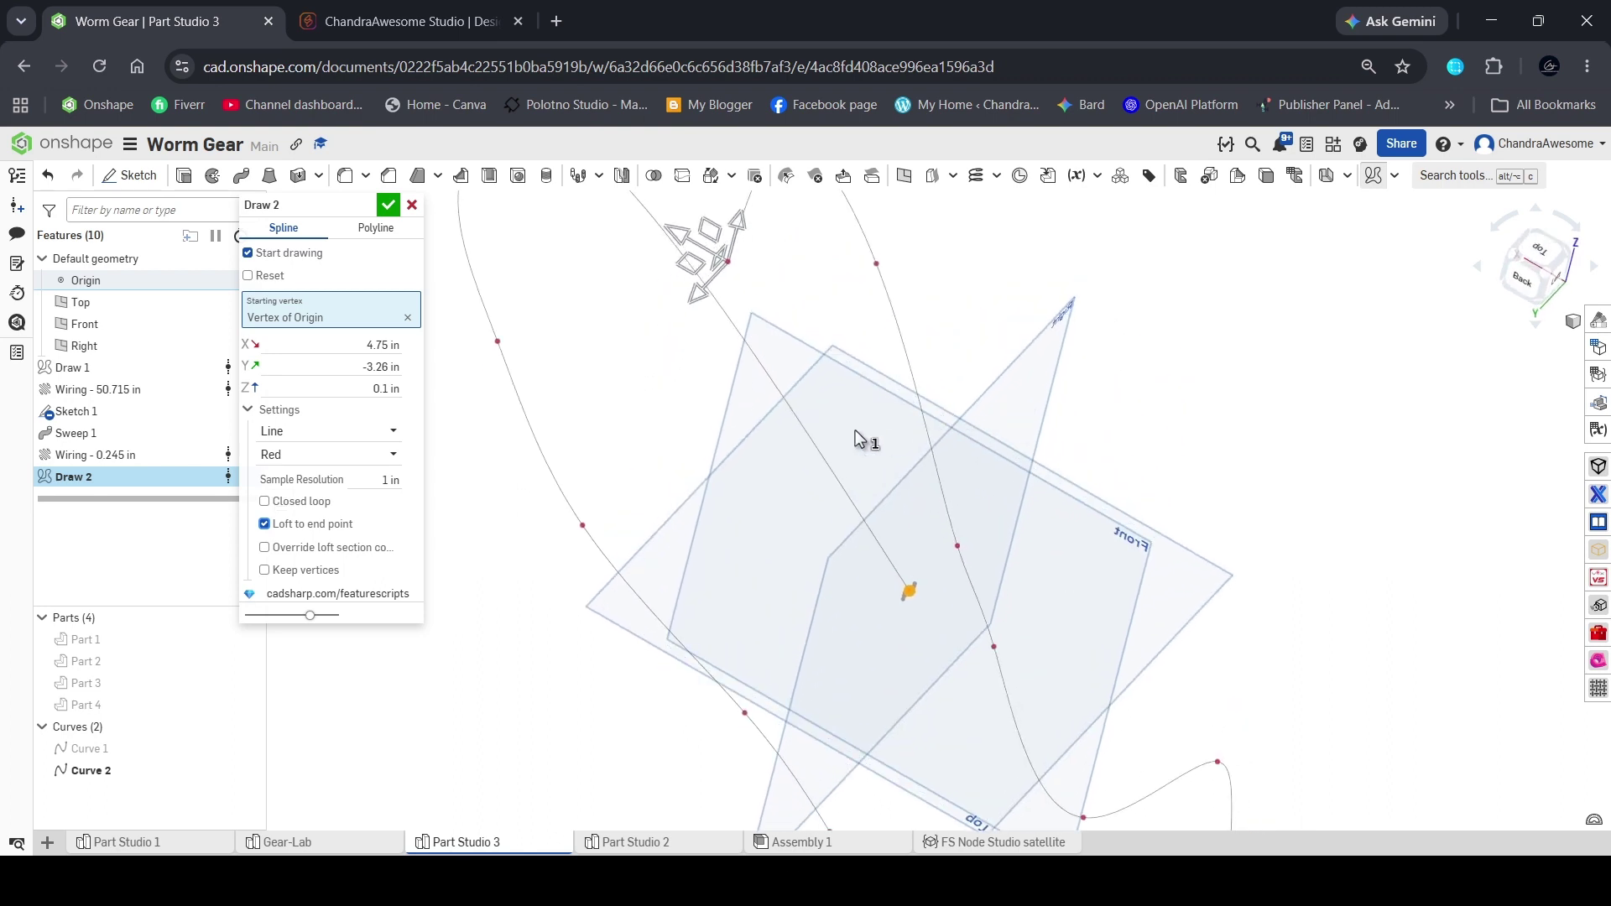
{"action": "scroll", "coordinate": [839, 444], "scroll_direction": "down", "scroll_amount": 3}
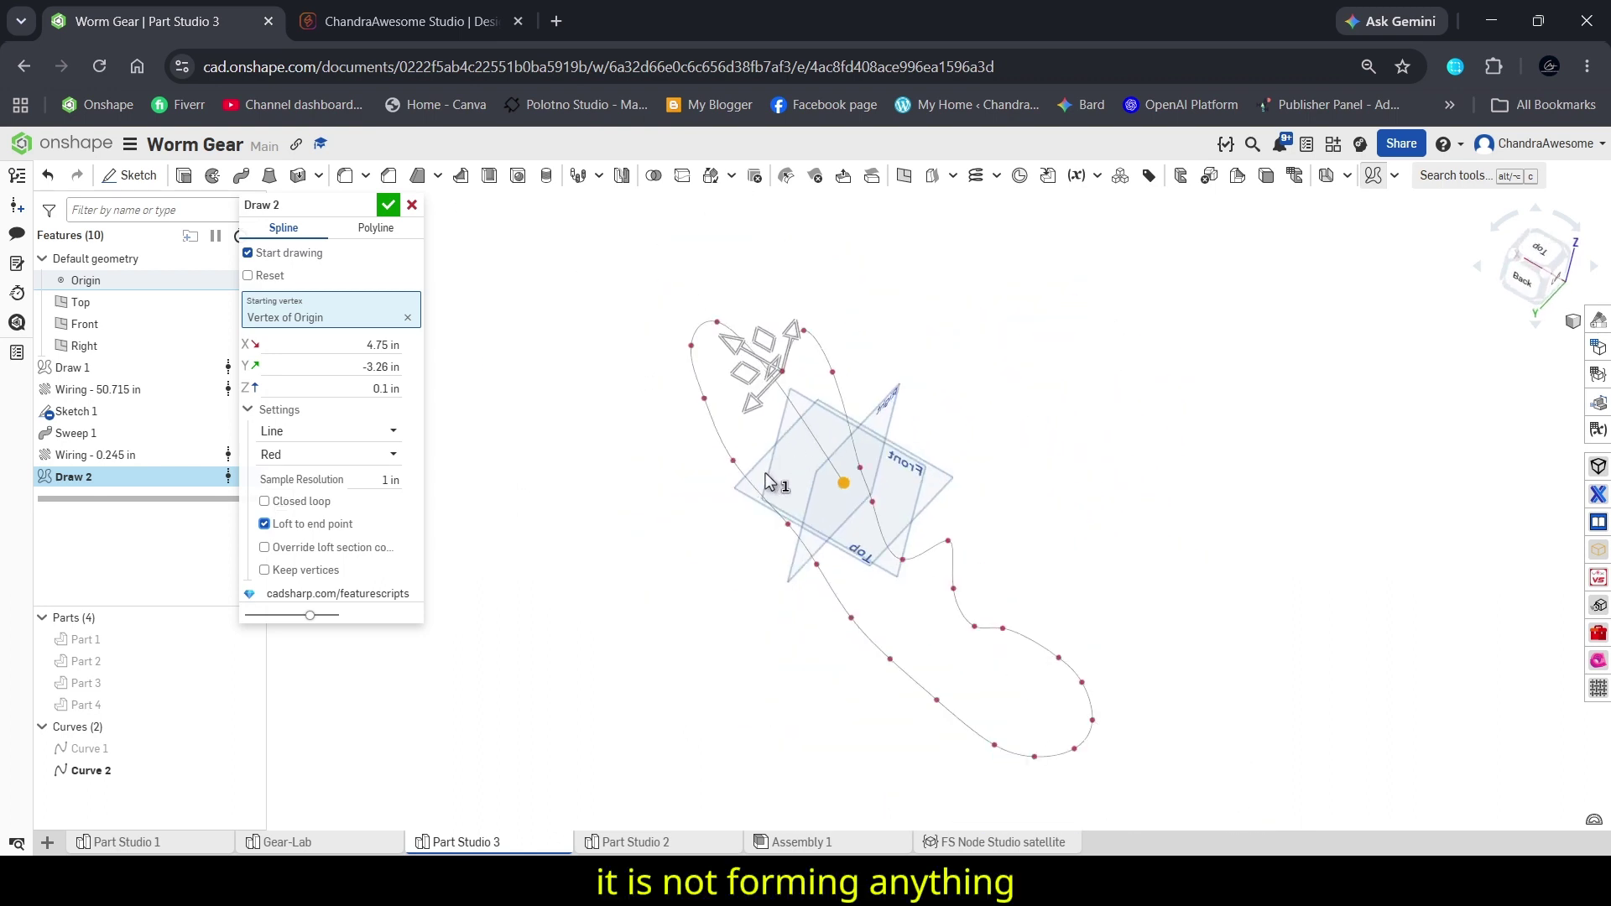
{"action": "scroll", "coordinate": [923, 512], "scroll_direction": "up", "scroll_amount": 5}
{"action": "right_click_drag", "start_coordinate": [928, 496], "coordinate": [885, 473]}
{"action": "scroll", "coordinate": [717, 496], "scroll_direction": "down", "scroll_amount": 3}
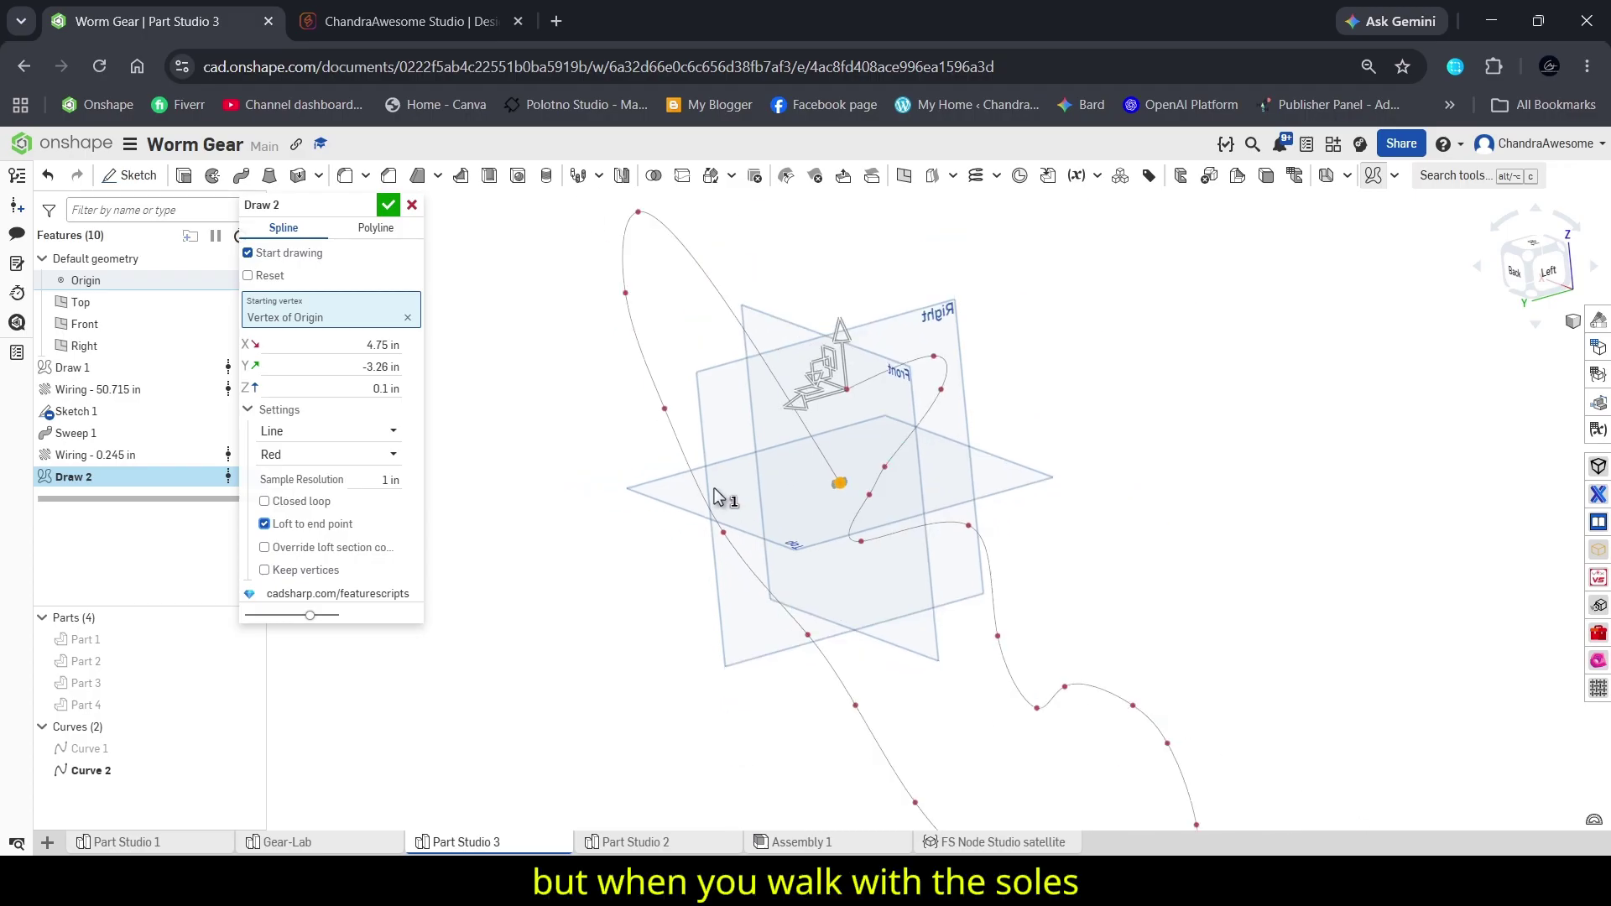
- Change the path's shape to Square with Loft to end point enabled
{"action": "left_click", "coordinate": [352, 445]}
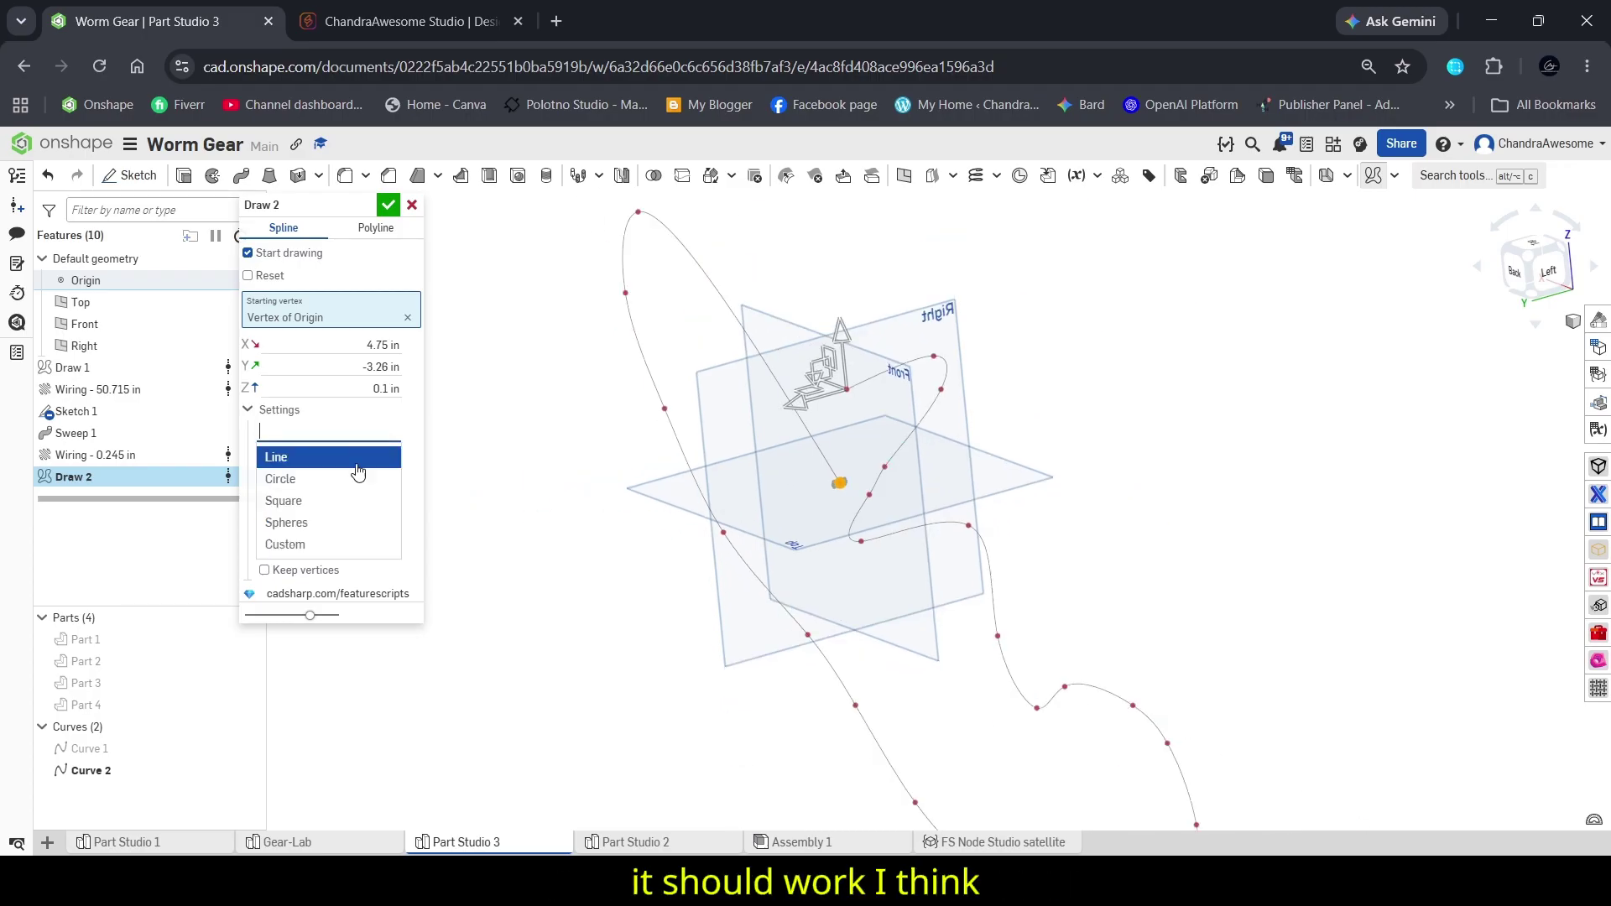
{"action": "left_click", "coordinate": [341, 503]}
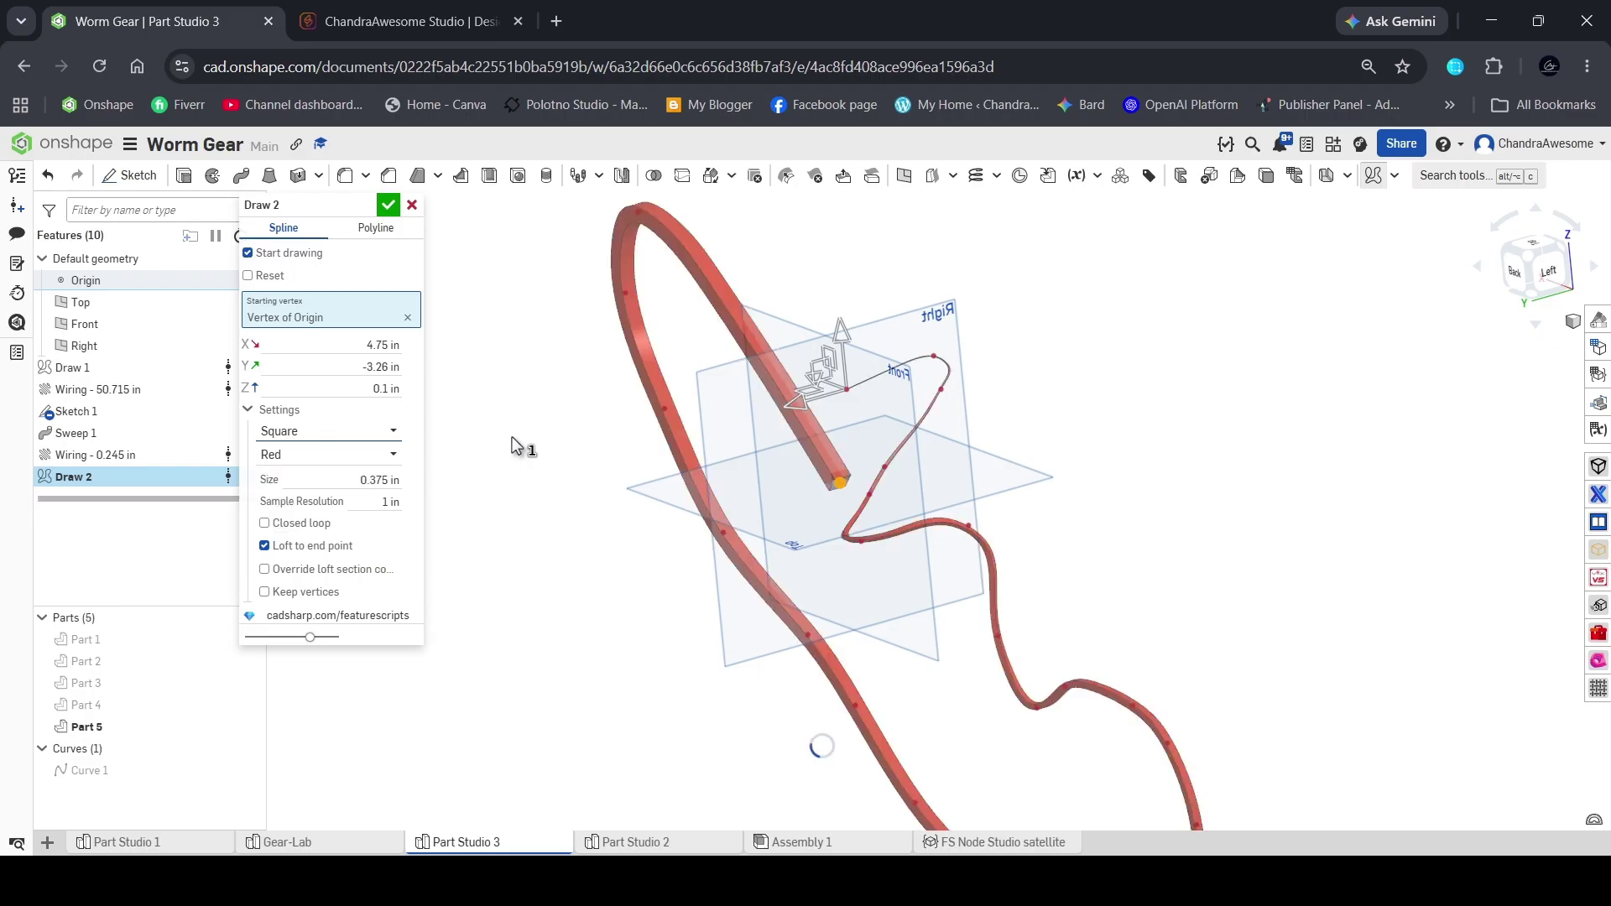
{"action": "right_click_drag", "start_coordinate": [808, 424], "coordinate": [839, 460]}
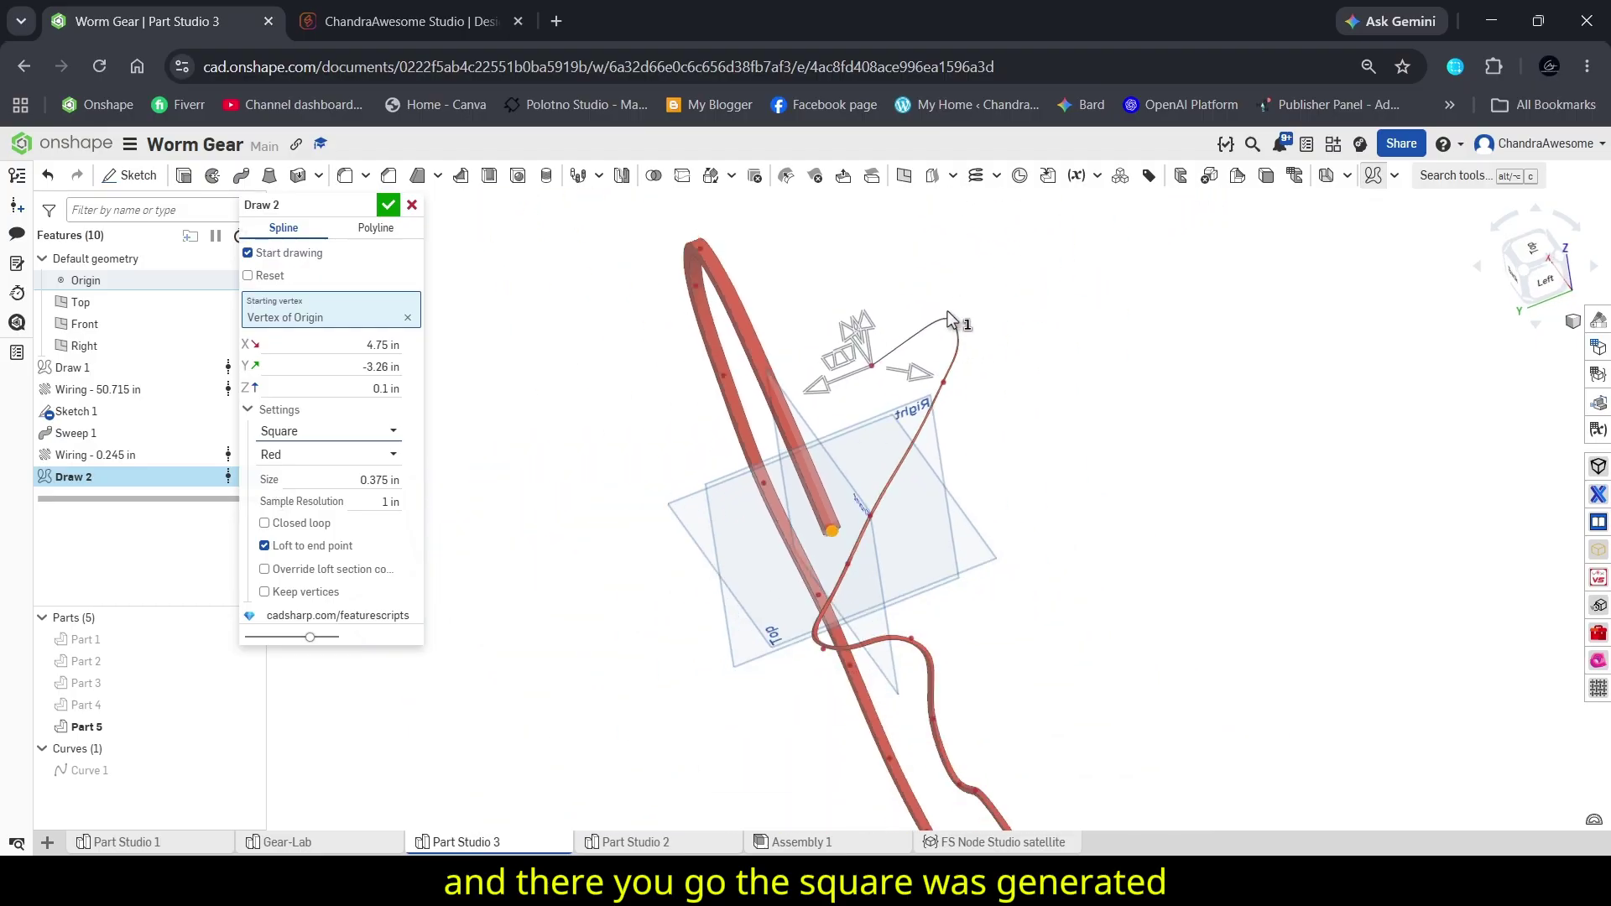
- Examine the square body's cross-section from its start at the origin along to the path's end point
{"action": "scroll", "coordinate": [873, 428], "scroll_direction": "up", "scroll_amount": 5}
{"action": "scroll", "coordinate": [909, 350], "scroll_direction": "down", "scroll_amount": 5}
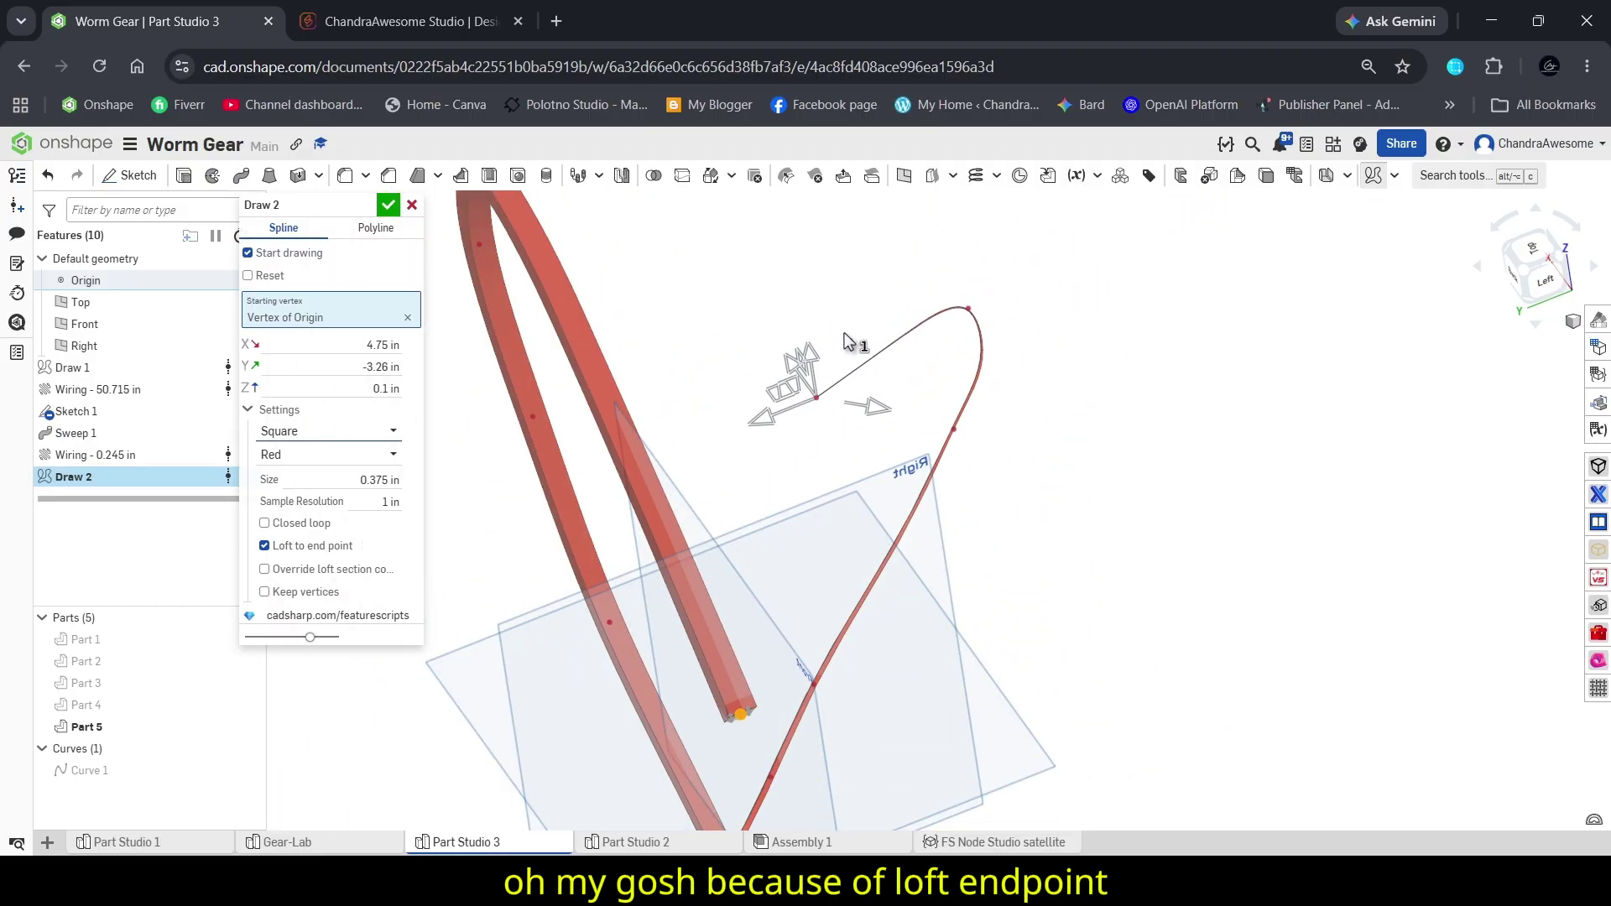
{"action": "scroll", "coordinate": [798, 496], "scroll_direction": "down", "scroll_amount": 5}
{"action": "scroll", "coordinate": [793, 480], "scroll_direction": "up", "scroll_amount": 6}
{"action": "scroll", "coordinate": [791, 486], "scroll_direction": "up", "scroll_amount": 5}
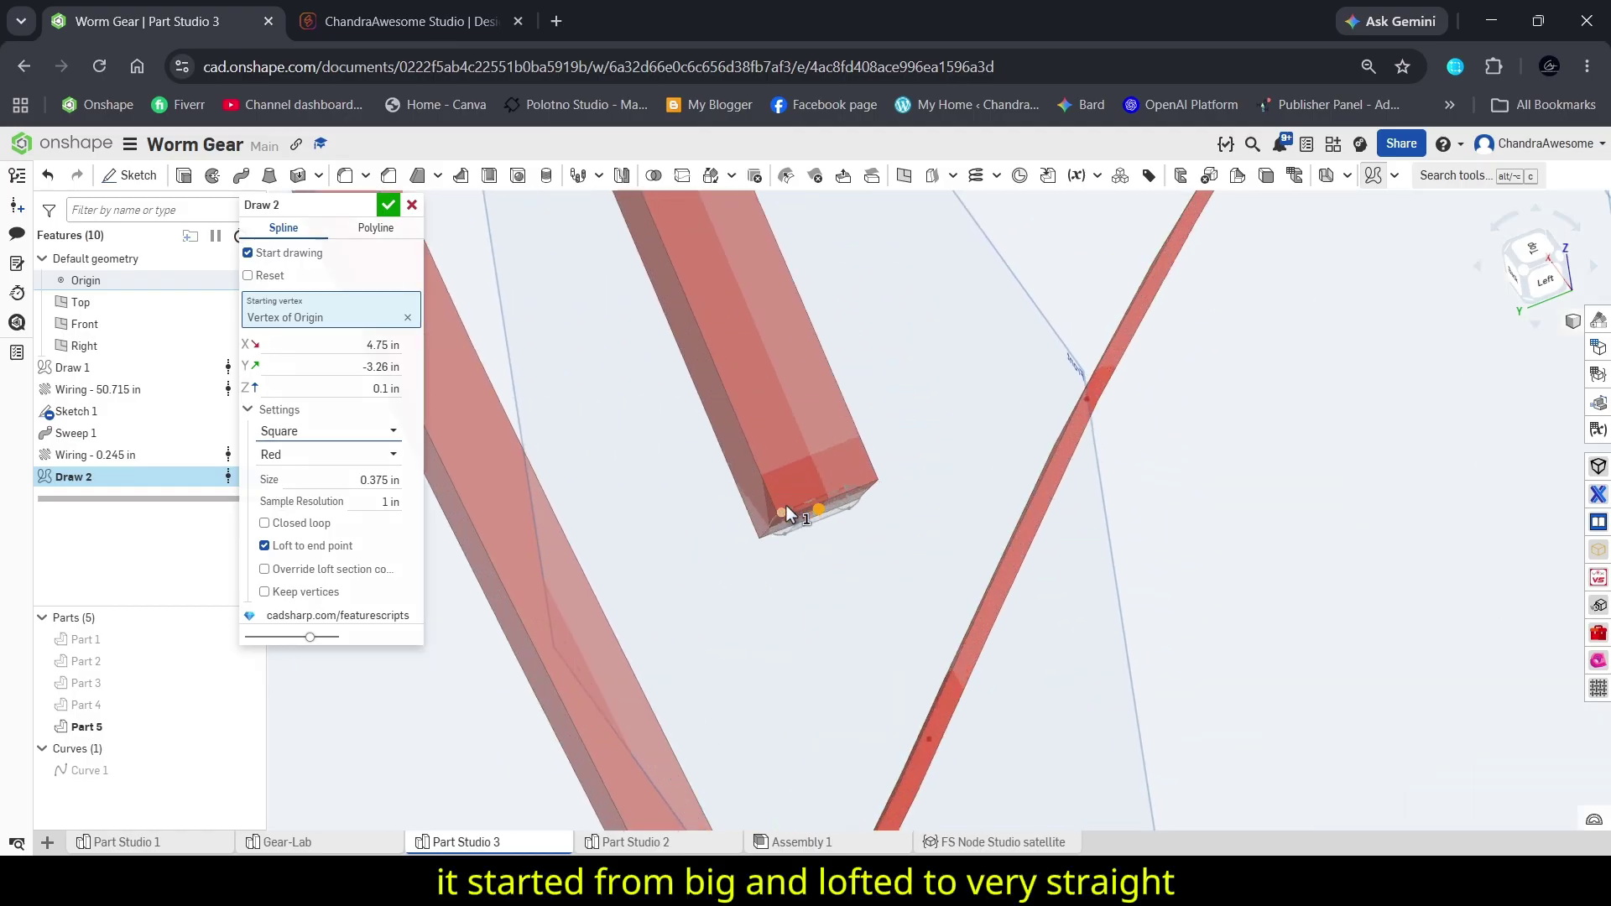
{"action": "right_click_drag", "start_coordinate": [791, 467], "coordinate": [790, 456]}
{"action": "scroll", "coordinate": [736, 533], "scroll_direction": "up", "scroll_amount": 6}
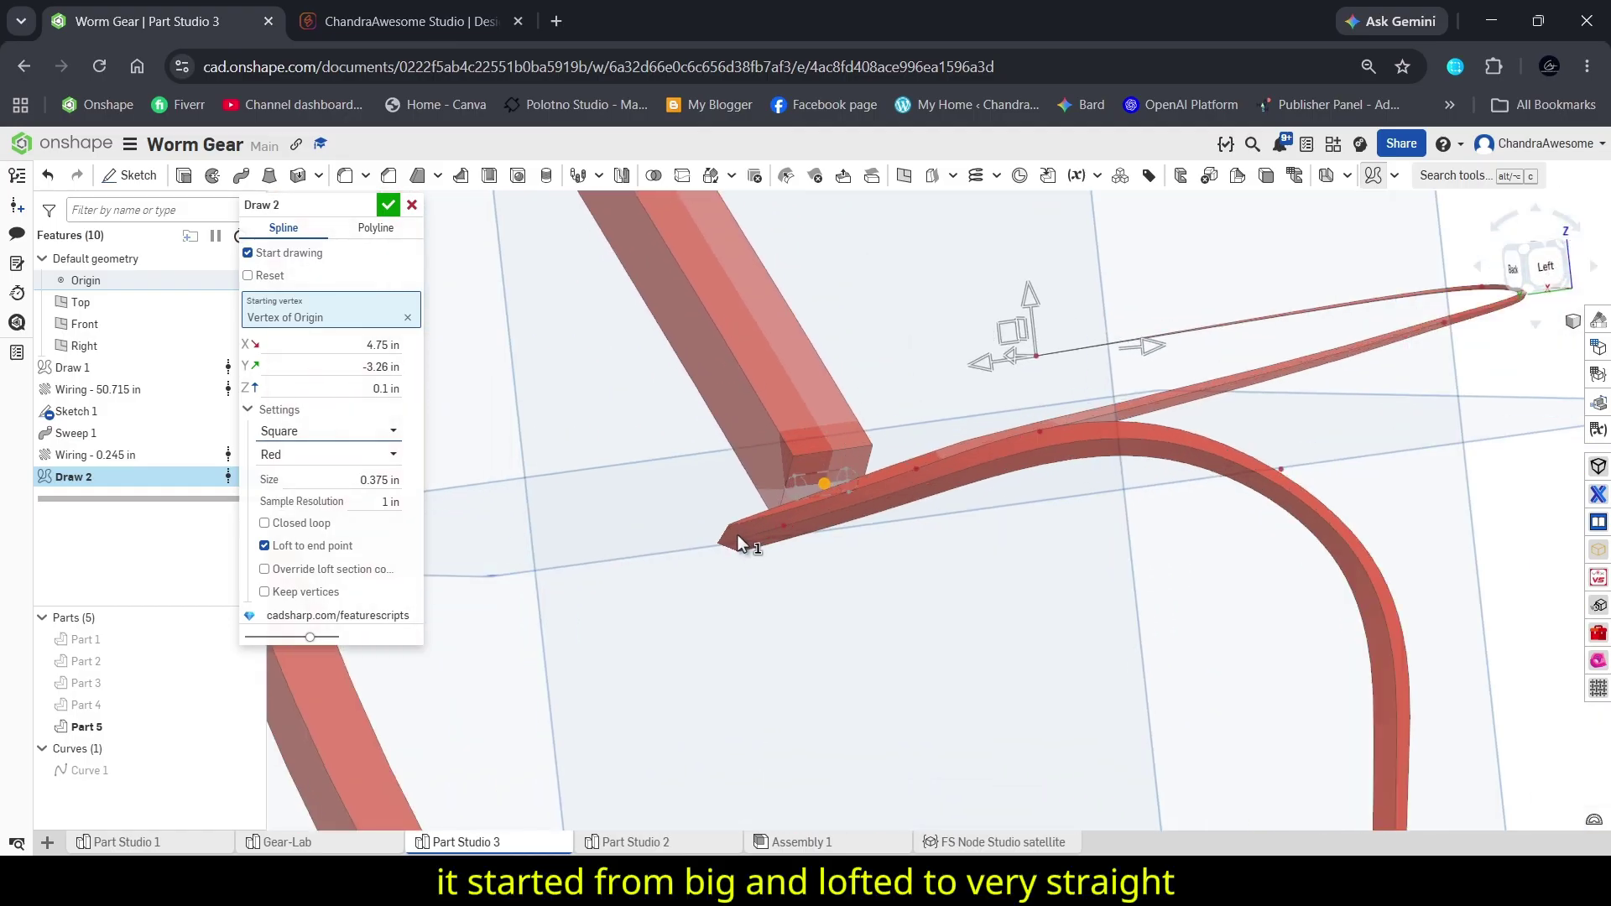
{"action": "right_click_drag", "start_coordinate": [706, 553], "coordinate": [762, 547]}
{"action": "scroll", "coordinate": [762, 547], "scroll_direction": "down", "scroll_amount": 8}
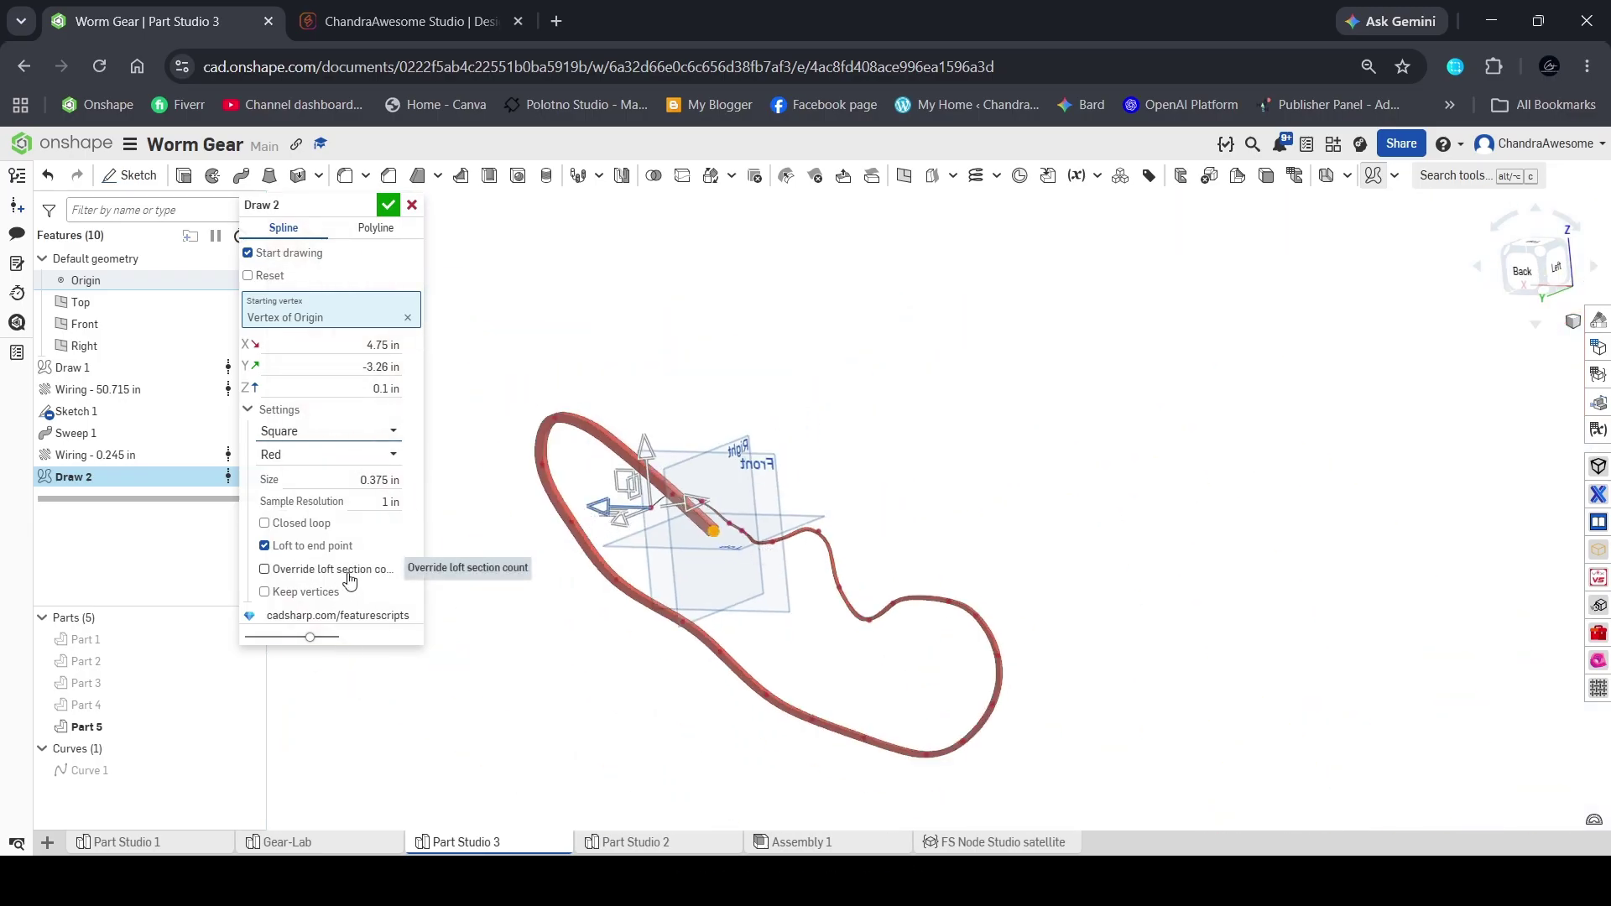
- Override the loft section count with 10, checking the square body with Loft to end point off and then on again
{"action": "left_click", "coordinate": [264, 545]}
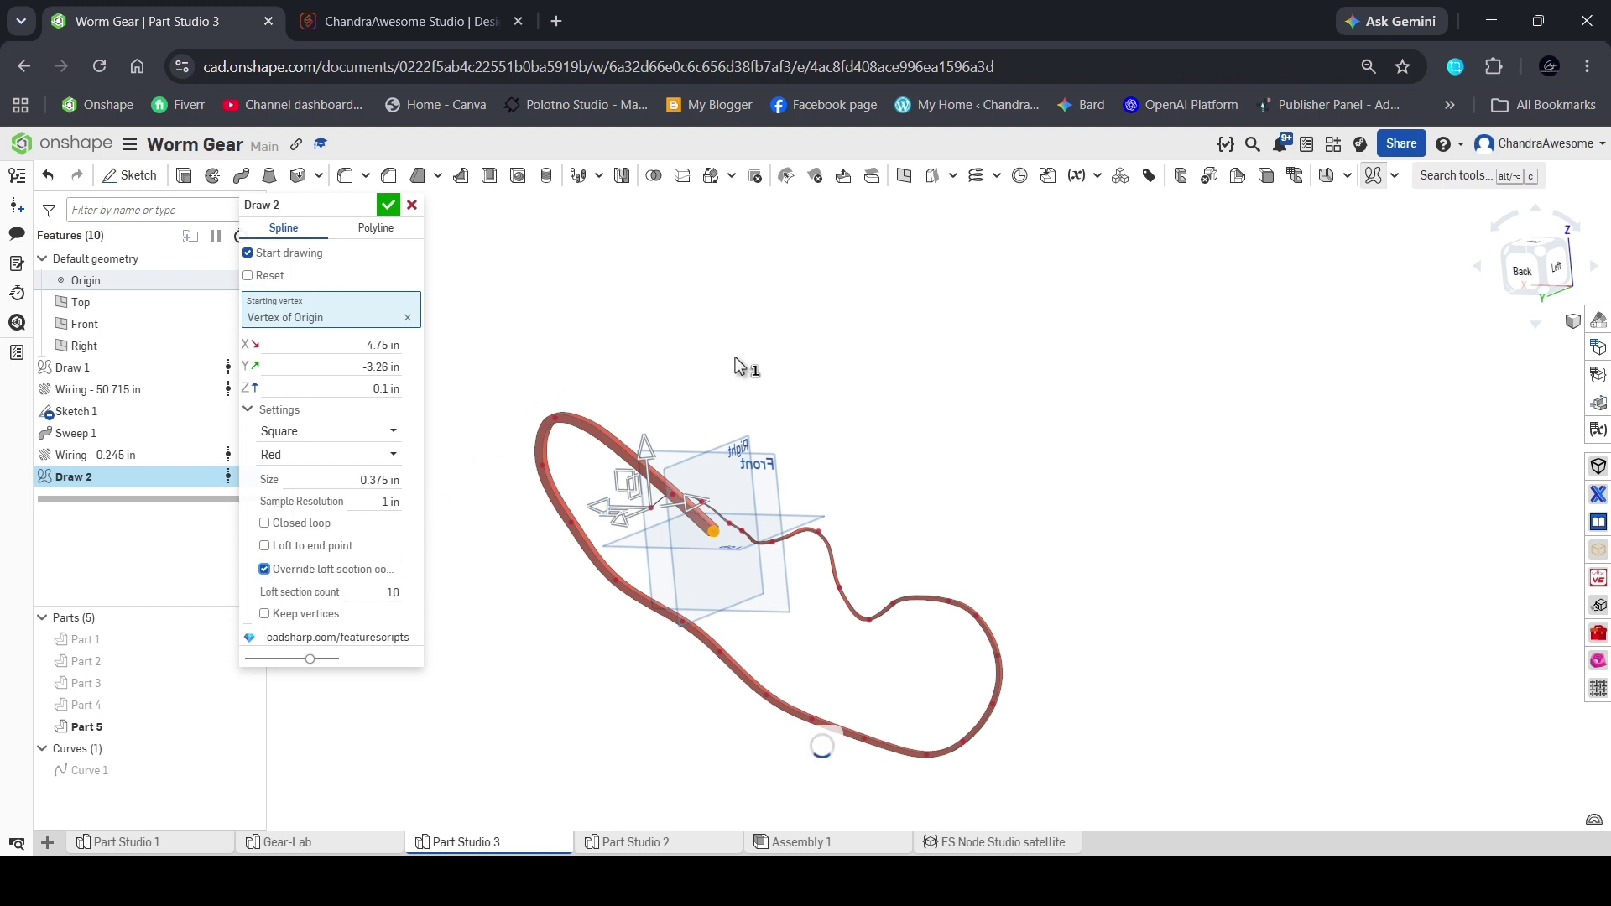
{"action": "scroll", "coordinate": [625, 561], "scroll_direction": "up", "scroll_amount": 5}
{"action": "right_click_drag", "start_coordinate": [625, 561], "coordinate": [546, 576]}
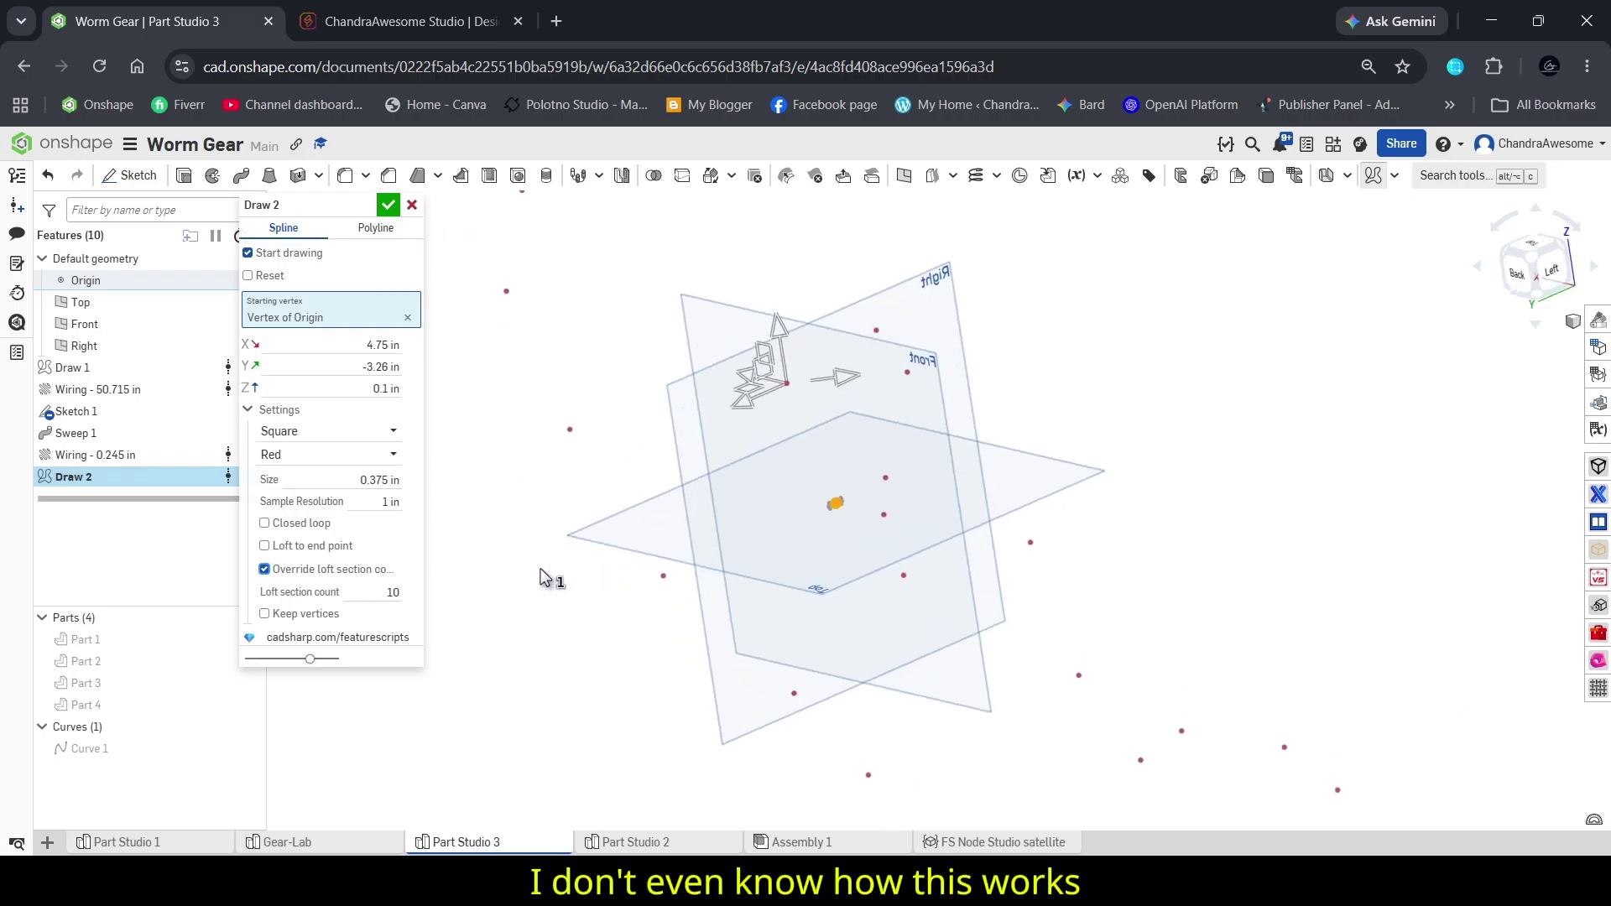
{"action": "left_click", "coordinate": [264, 546]}
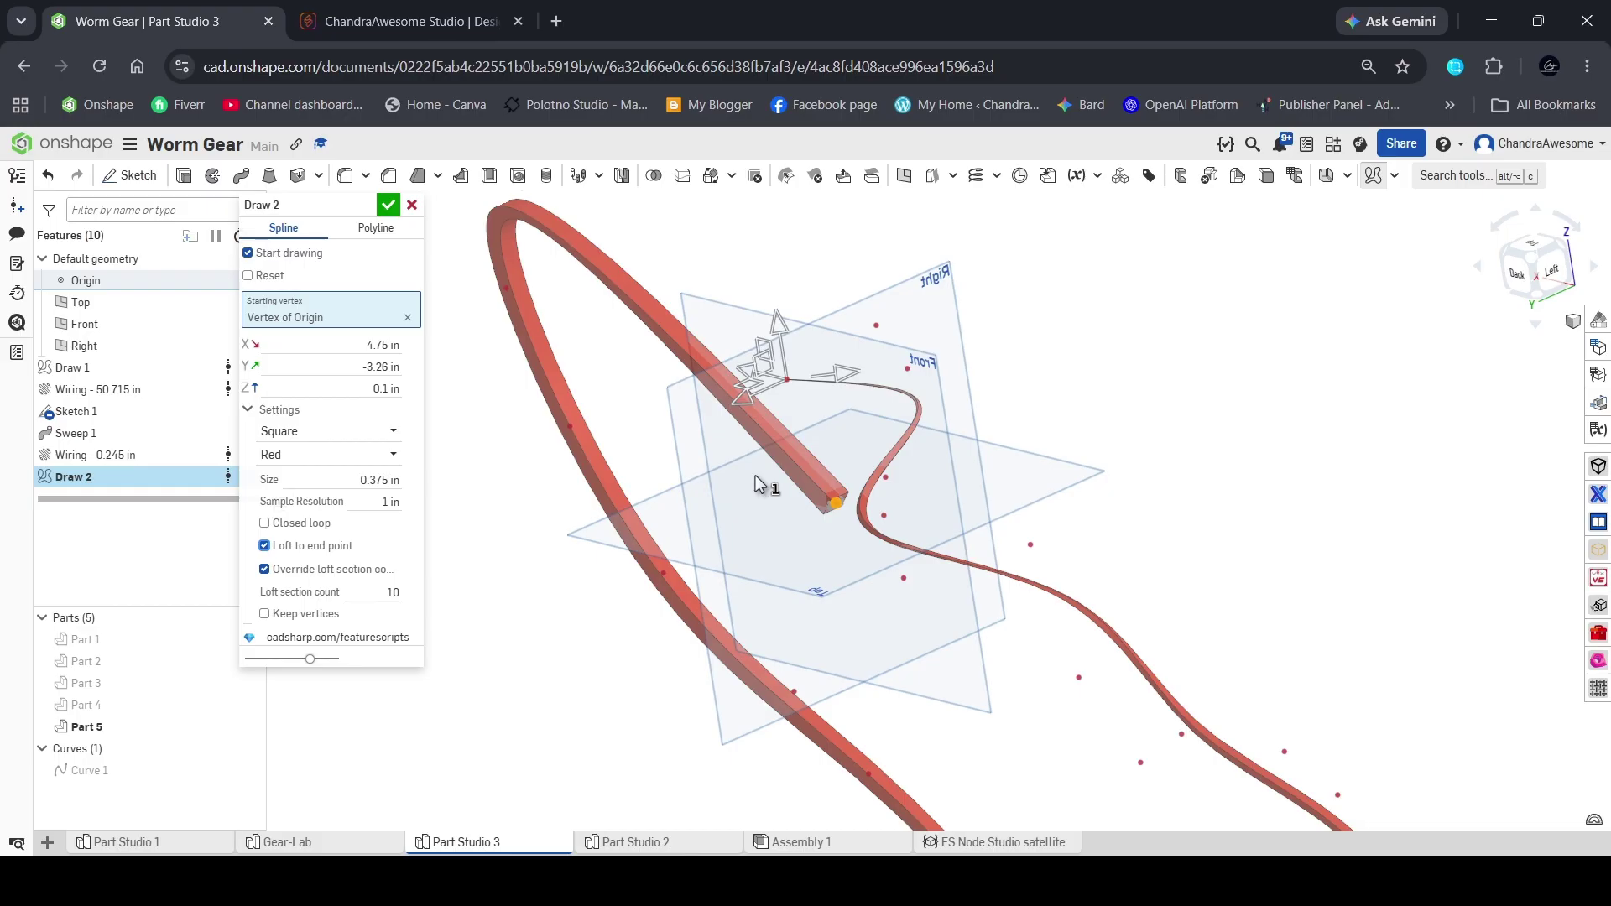
{"action": "right_click_drag", "start_coordinate": [812, 396], "coordinate": [636, 520]}
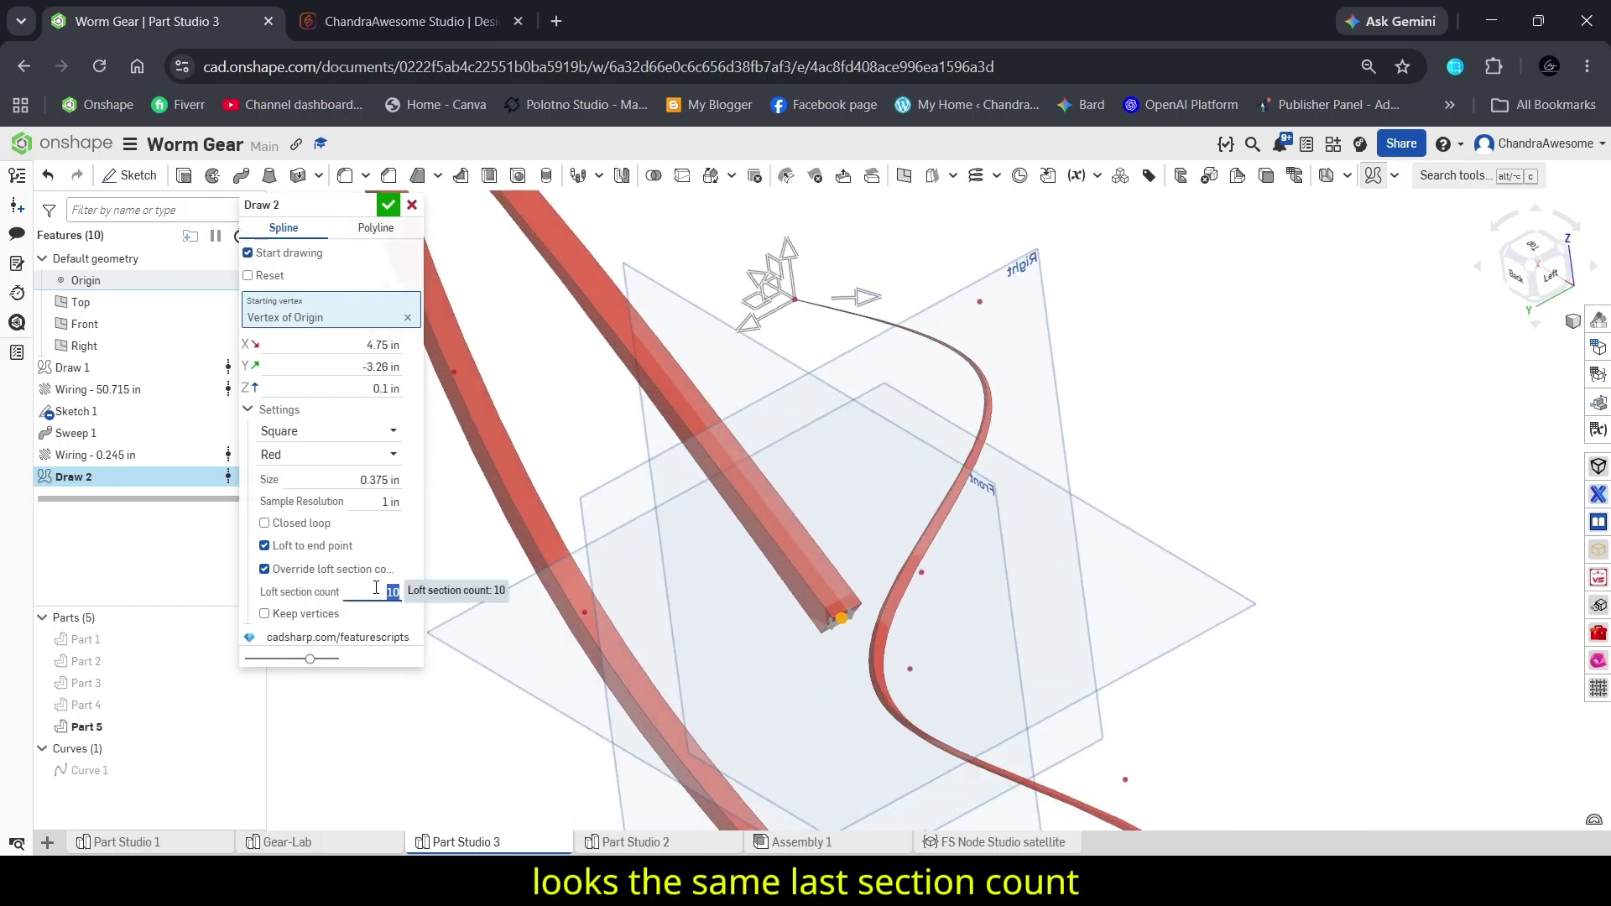
- Try loft section counts of 20 and 5, then set the count back to 10
{"action": "key", "text": "Return"}
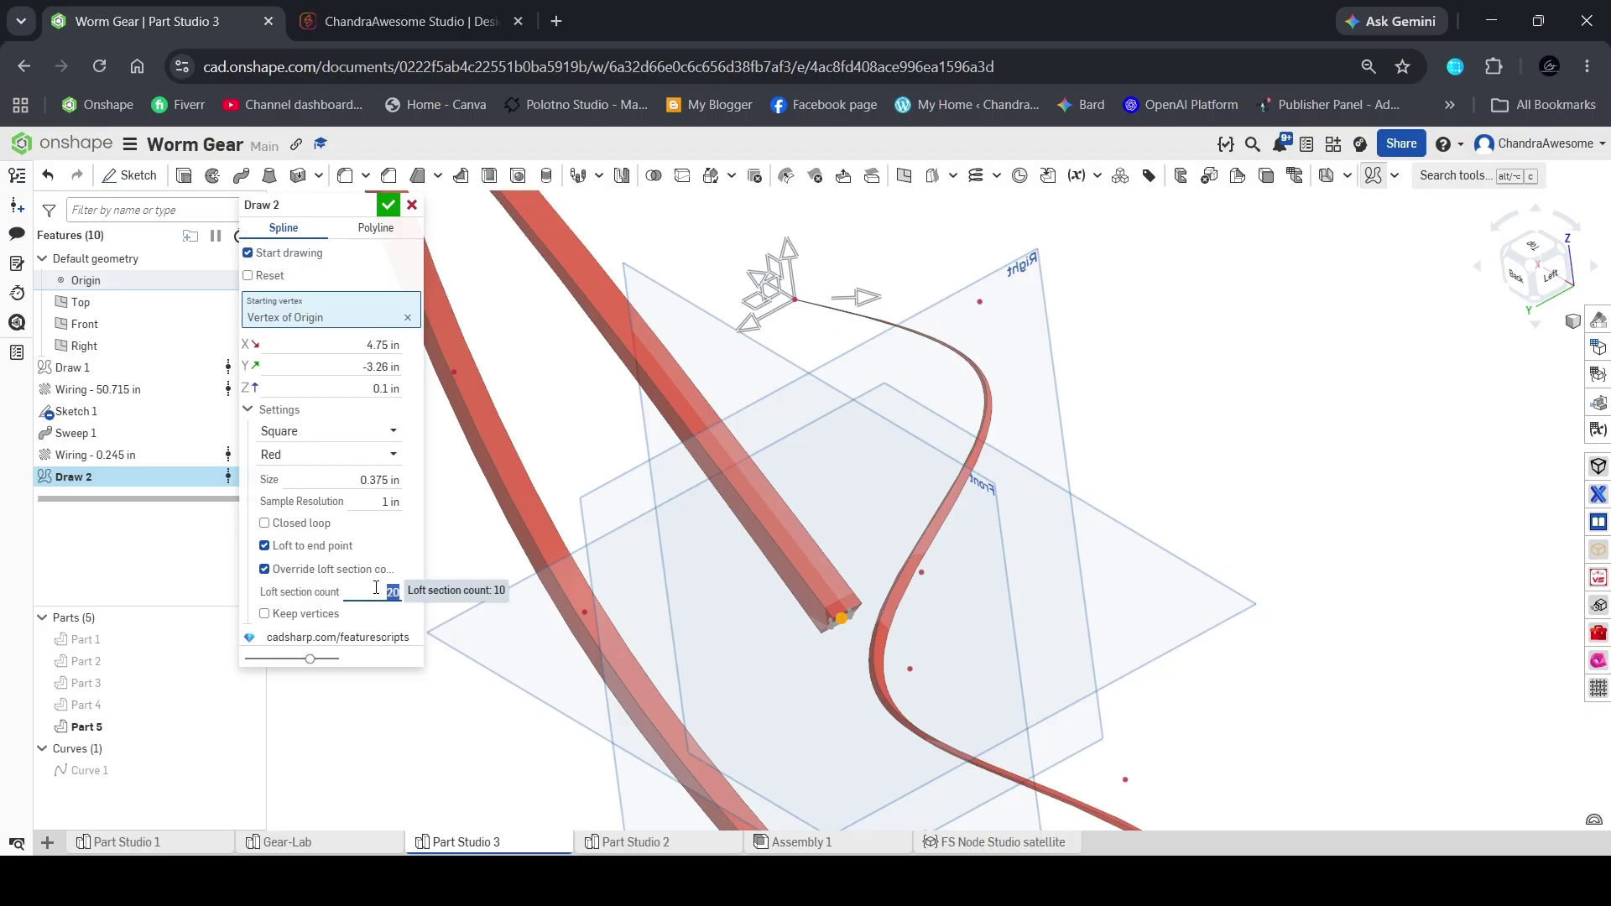
{"action": "scroll", "coordinate": [822, 537], "scroll_direction": "down", "scroll_amount": 3}
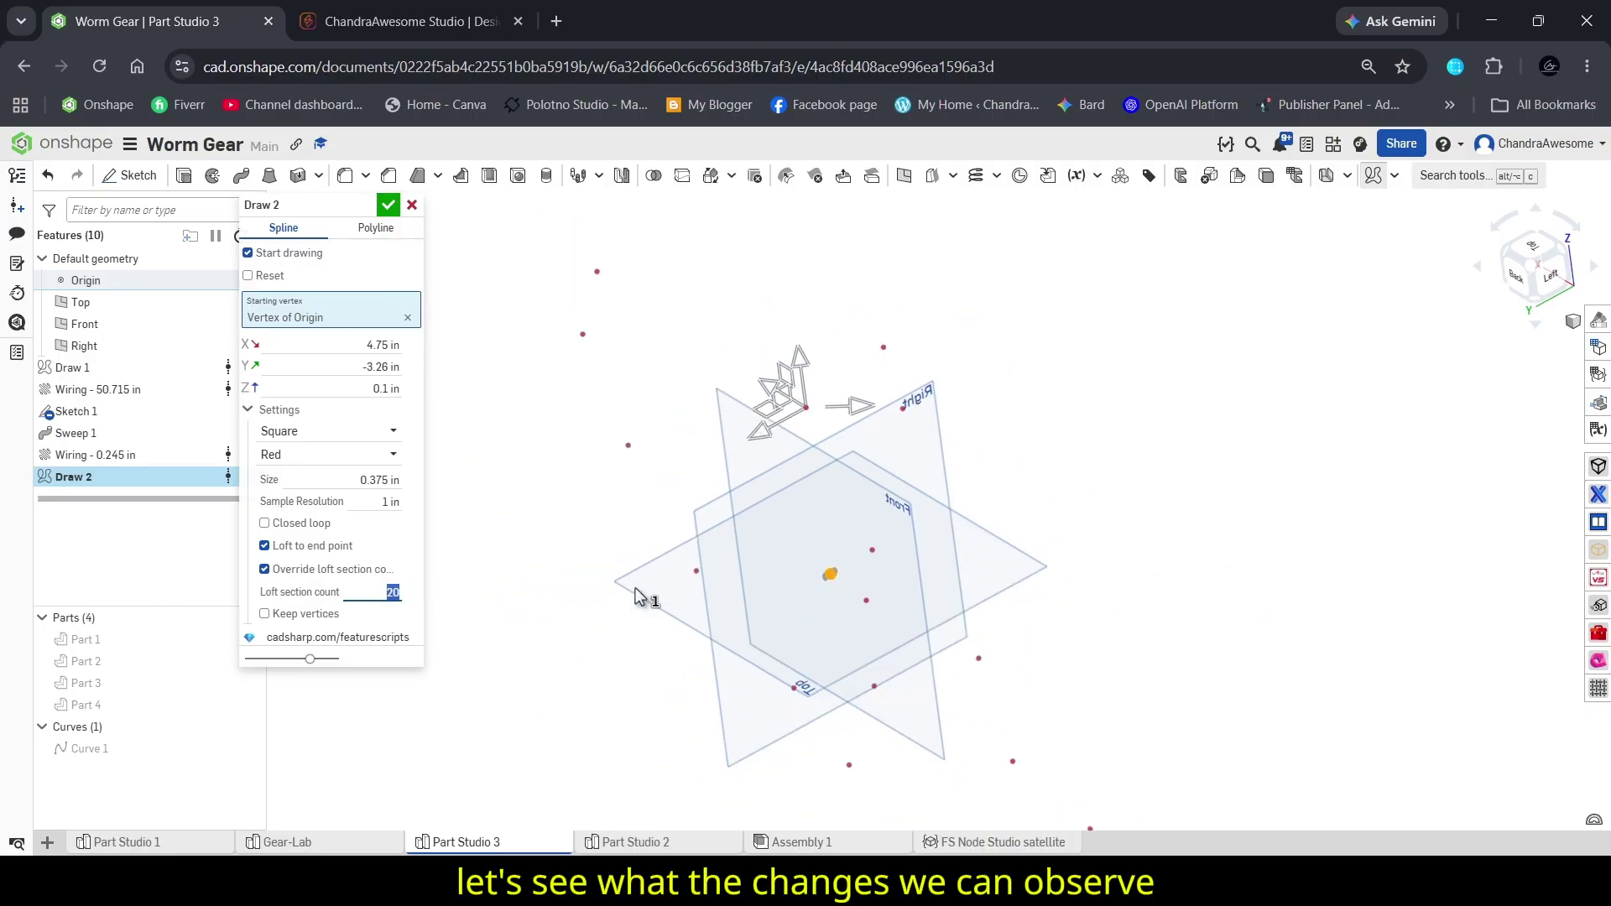
{"action": "type", "text": "5"}
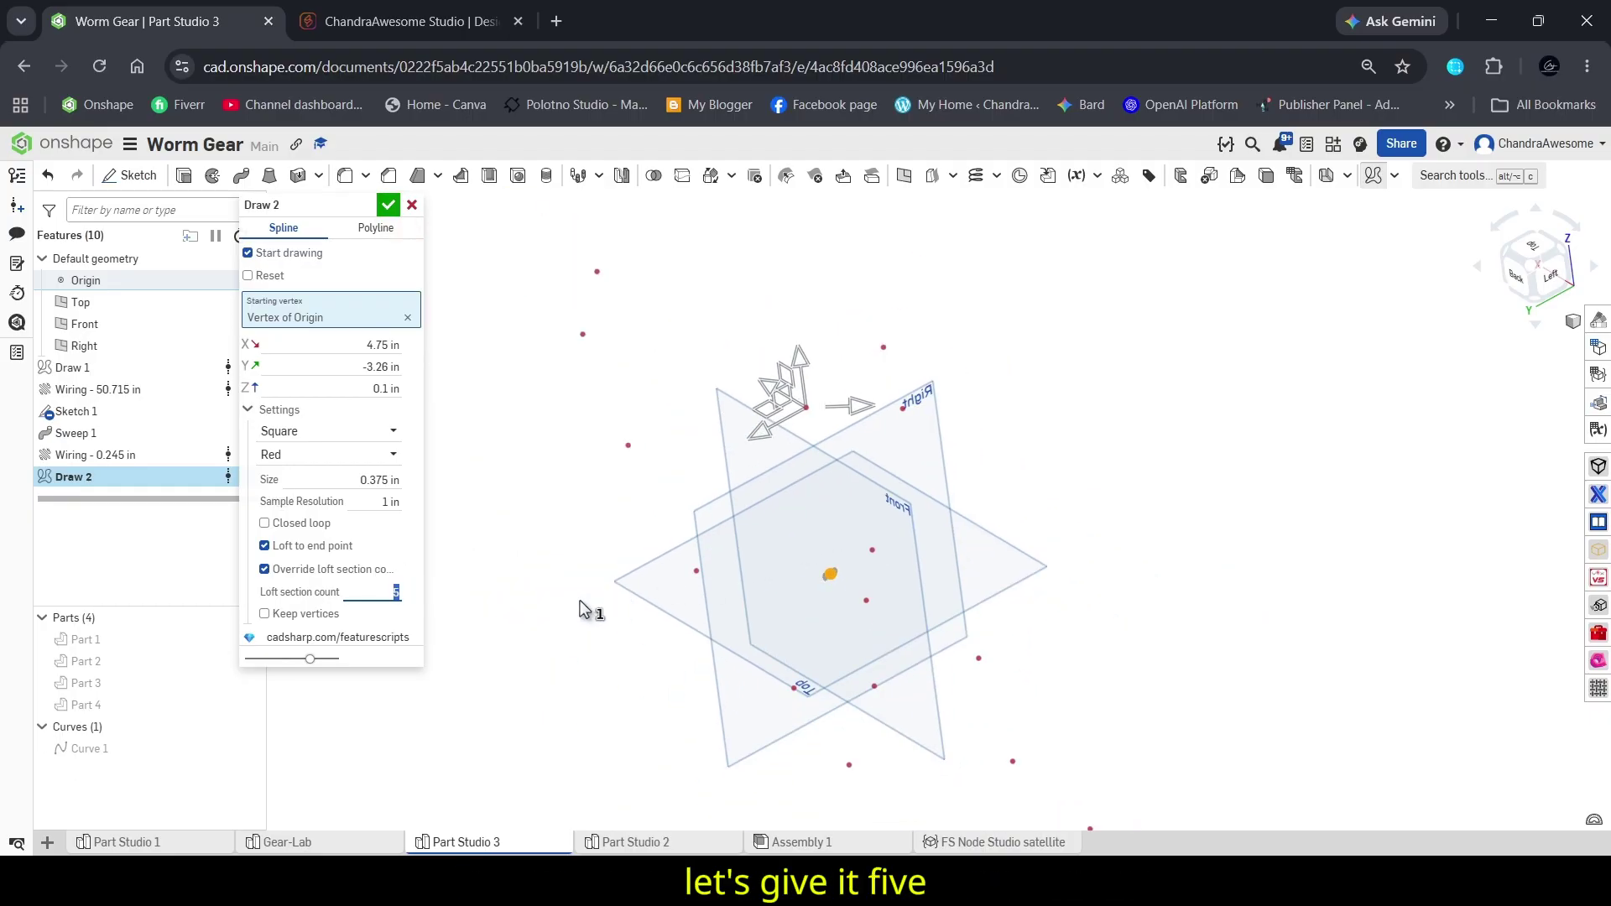
{"action": "type", "text": "10"}
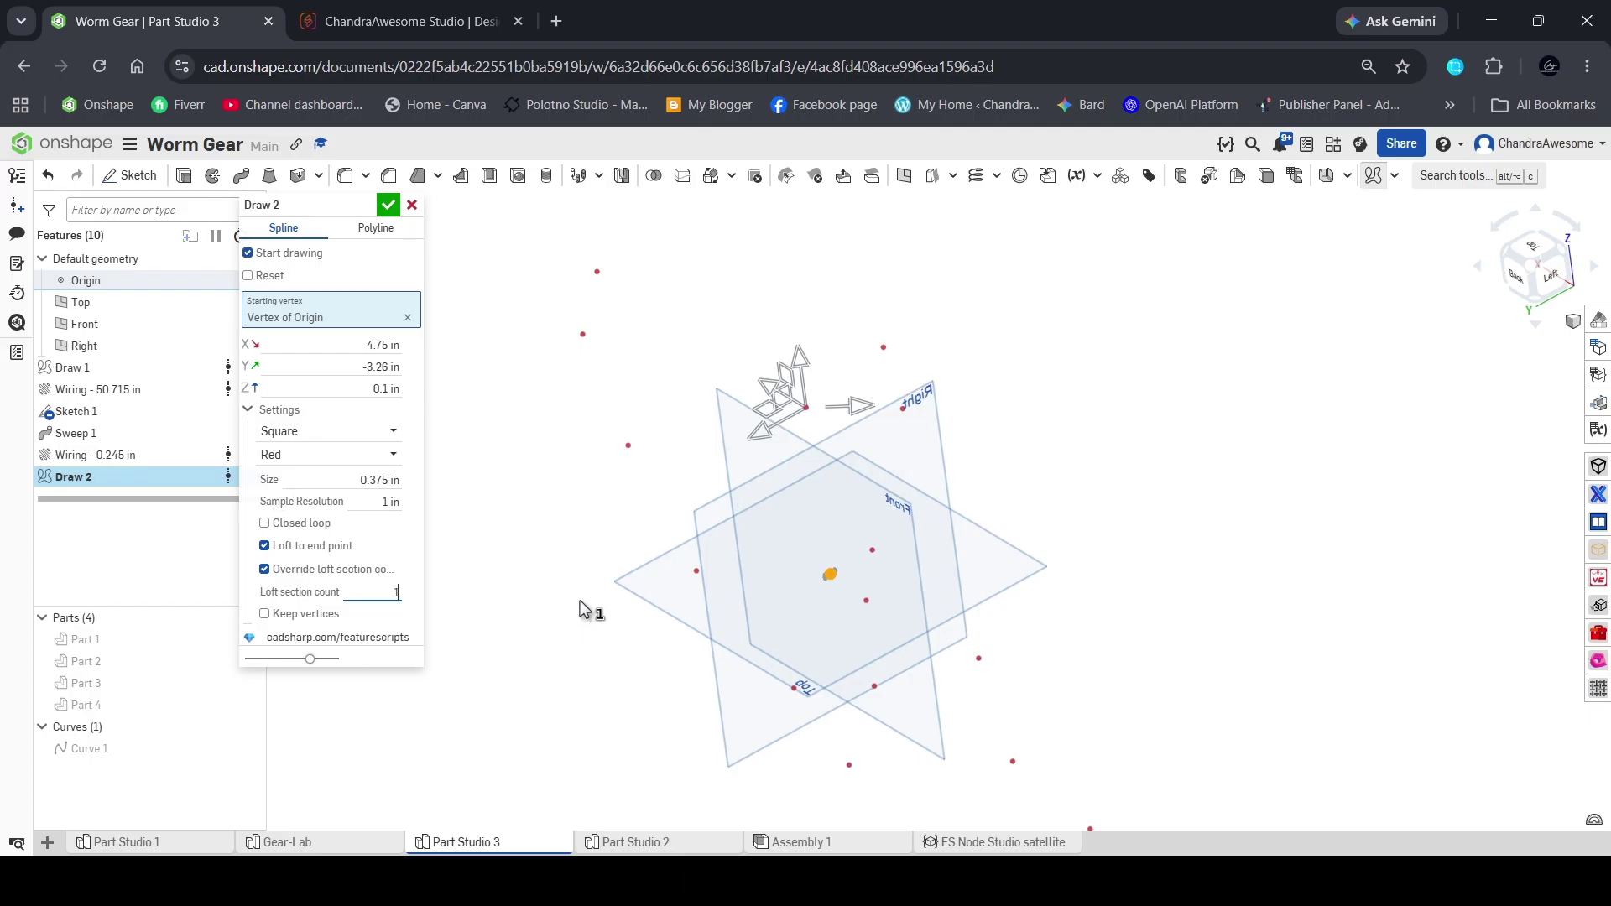
{"action": "key", "text": "Return"}
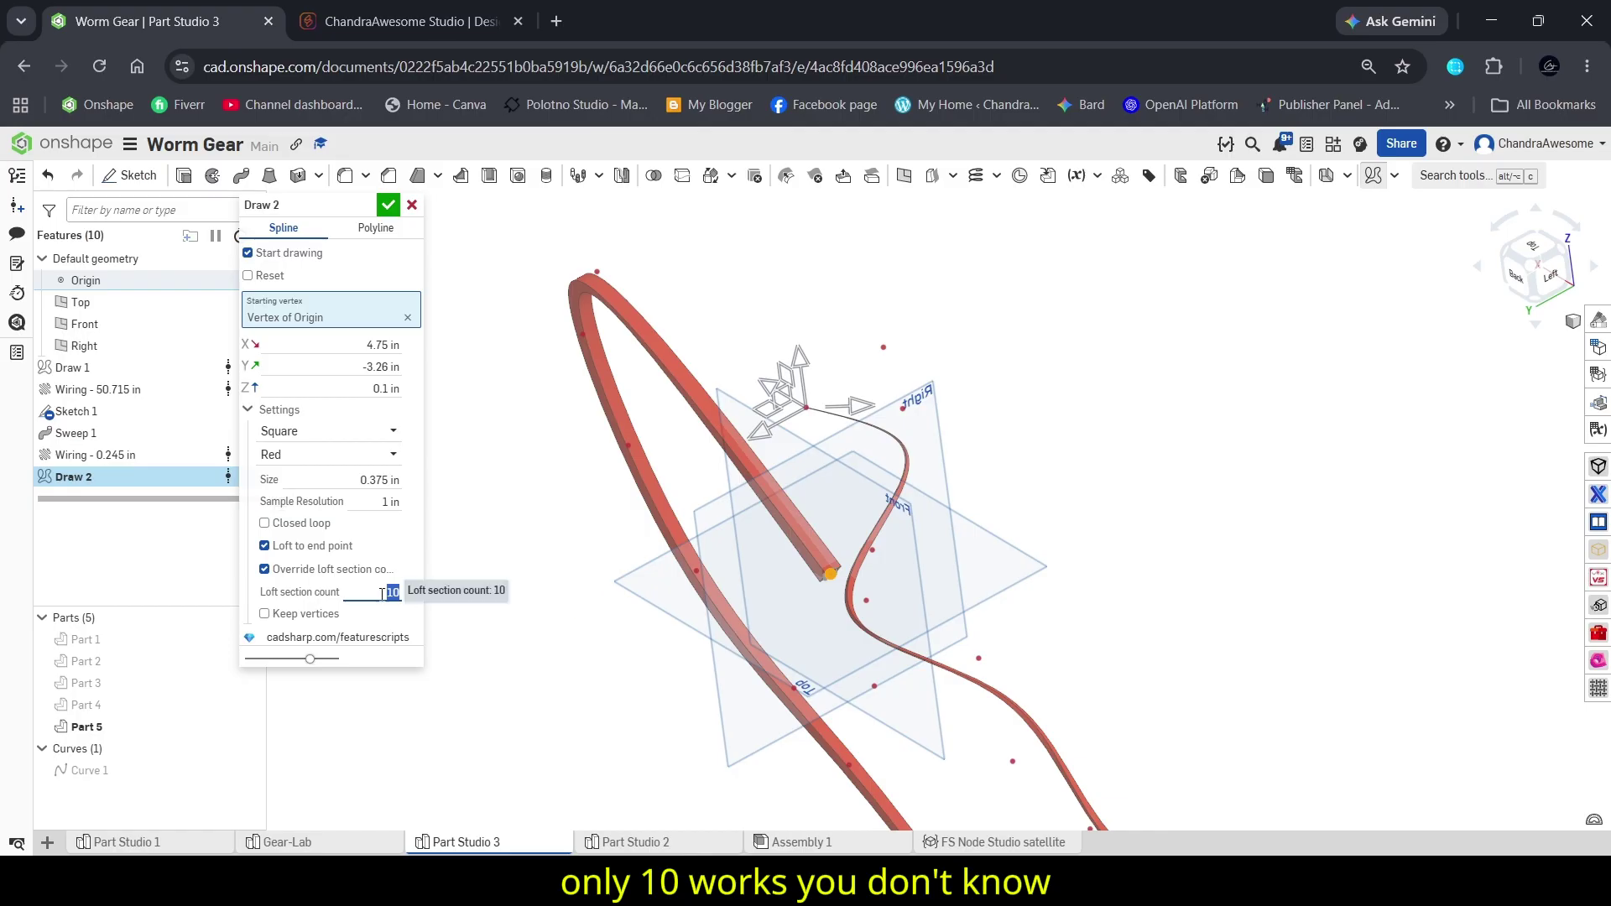
- Enable Closed loop for the spline and change its shape to Line
{"action": "left_click", "coordinate": [264, 524]}
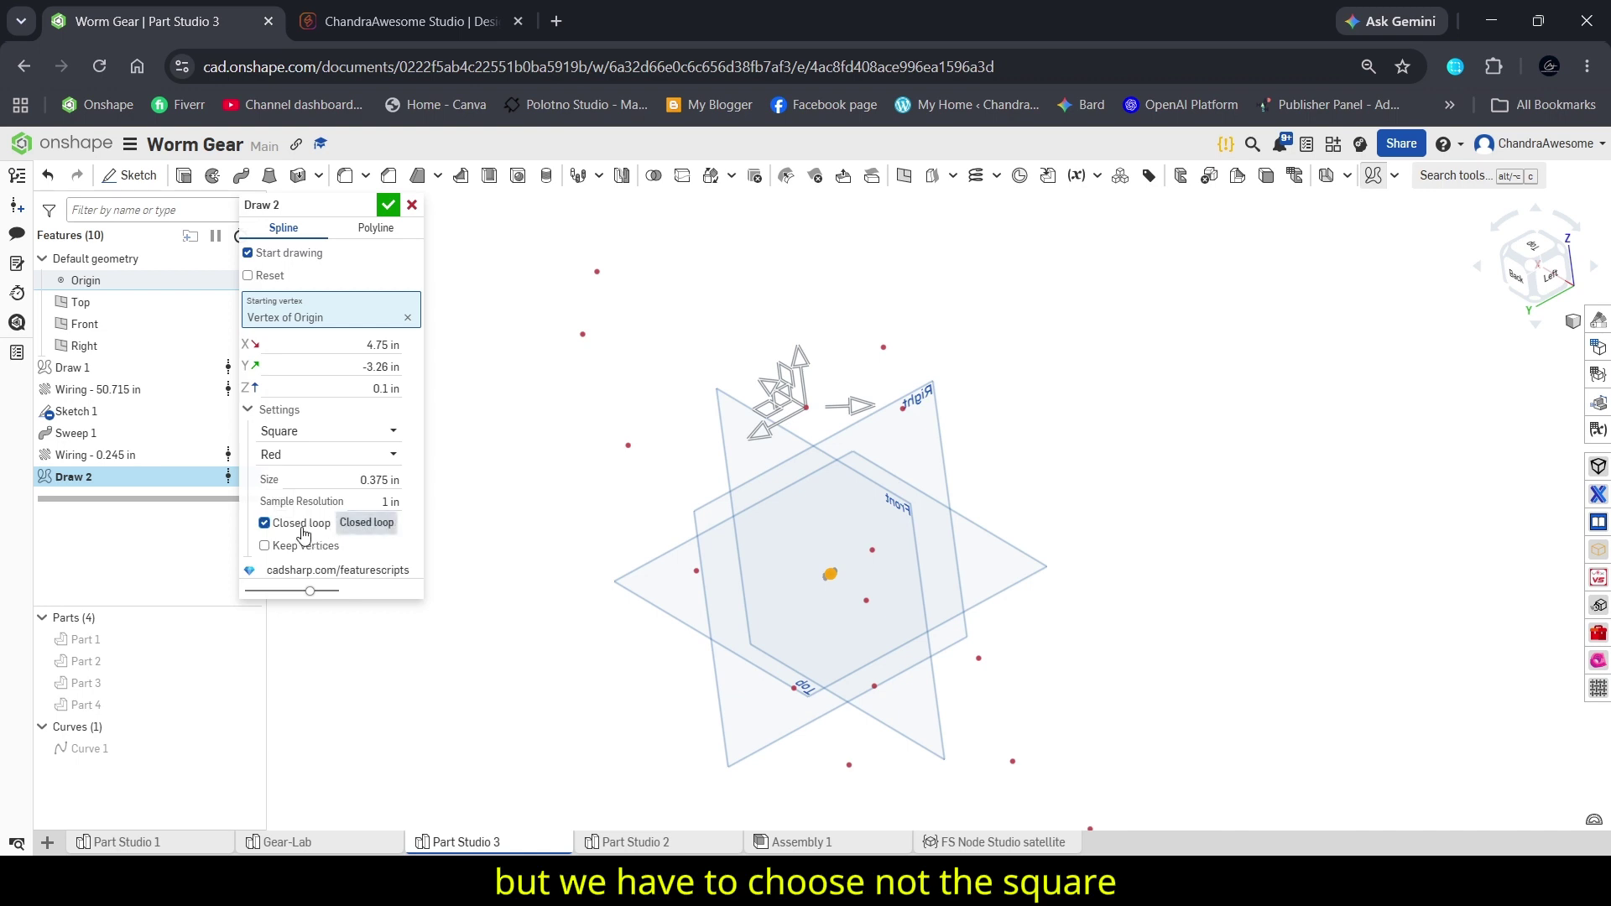
{"action": "scroll", "coordinate": [819, 561], "scroll_direction": "up", "scroll_amount": 5}
{"action": "left_click", "coordinate": [315, 431]}
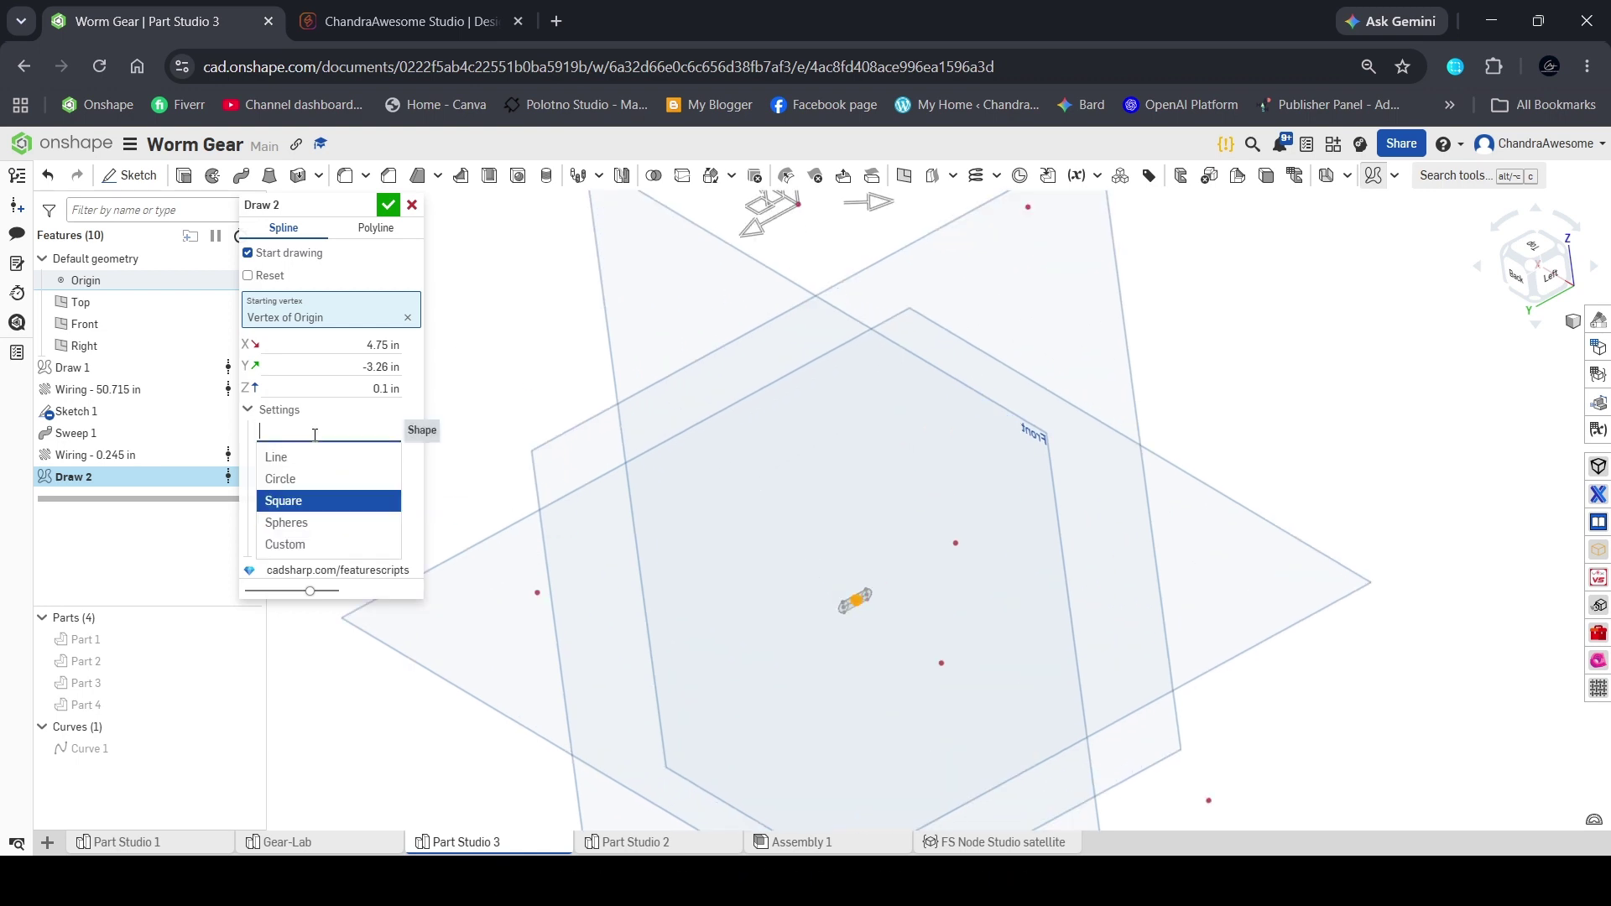
{"action": "left_click", "coordinate": [319, 462]}
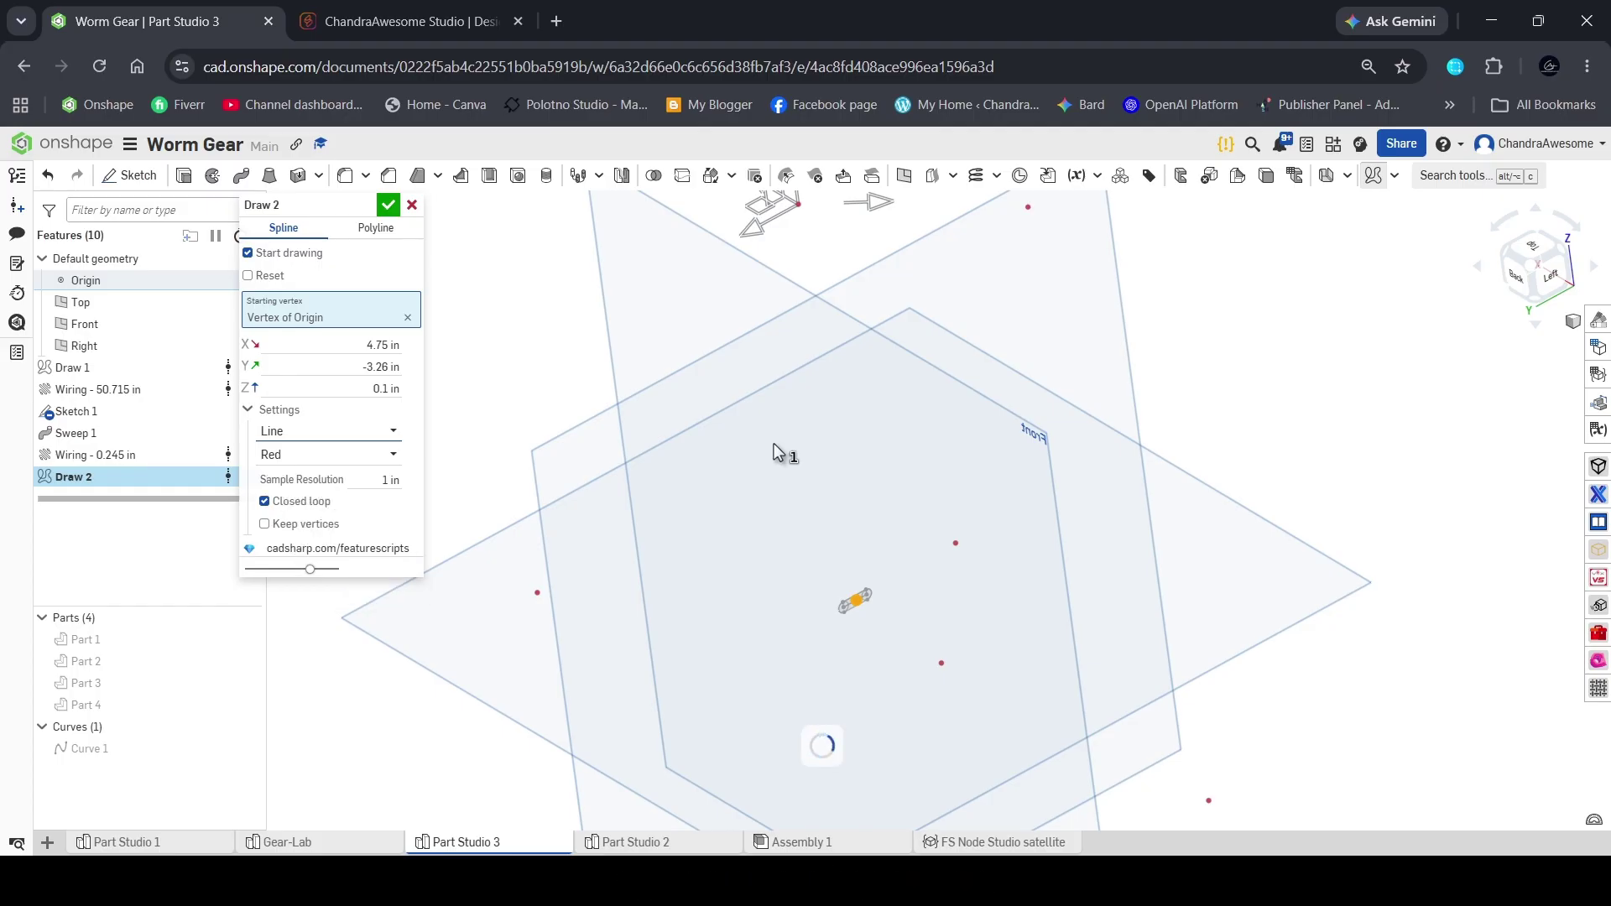
- Accept the closed-loop Draw feature as a line path and check the curve where it passes the origin
{"action": "left_click", "coordinate": [388, 205]}
{"action": "scroll", "coordinate": [761, 449], "scroll_direction": "down", "scroll_amount": 5}
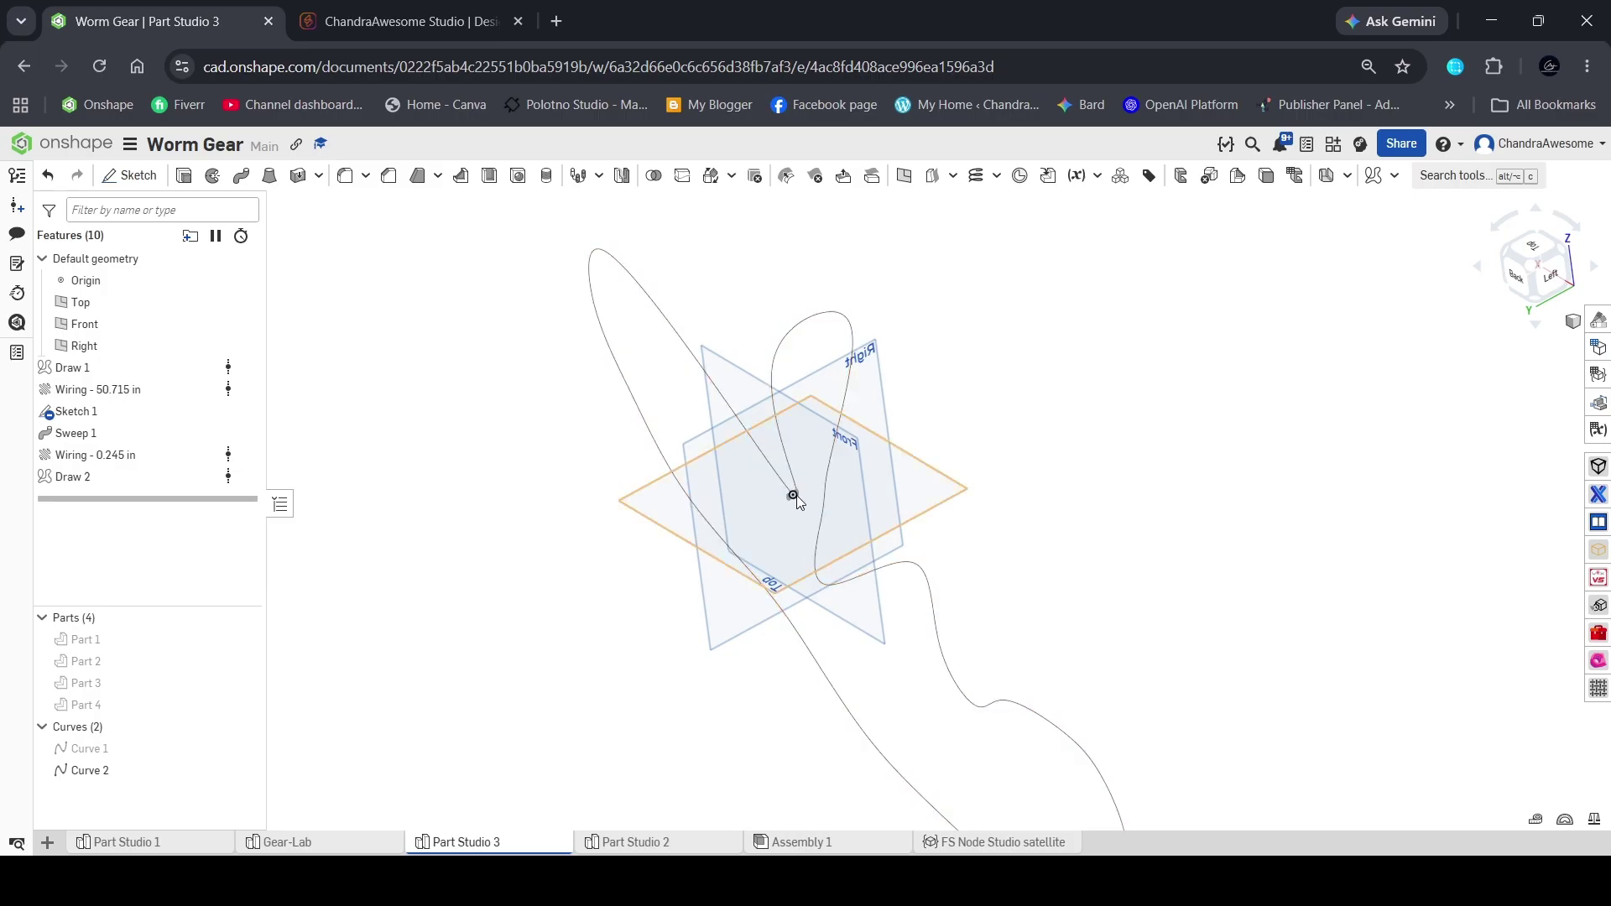
{"action": "scroll", "coordinate": [796, 501], "scroll_direction": "up", "scroll_amount": 3}
{"action": "right_click_drag", "start_coordinate": [795, 500], "coordinate": [958, 567]}
{"action": "scroll", "coordinate": [986, 520], "scroll_direction": "down", "scroll_amount": 3}
{"action": "scroll", "coordinate": [1021, 596], "scroll_direction": "up", "scroll_amount": 2}
{"action": "scroll", "coordinate": [959, 567], "scroll_direction": "up", "scroll_amount": 2}
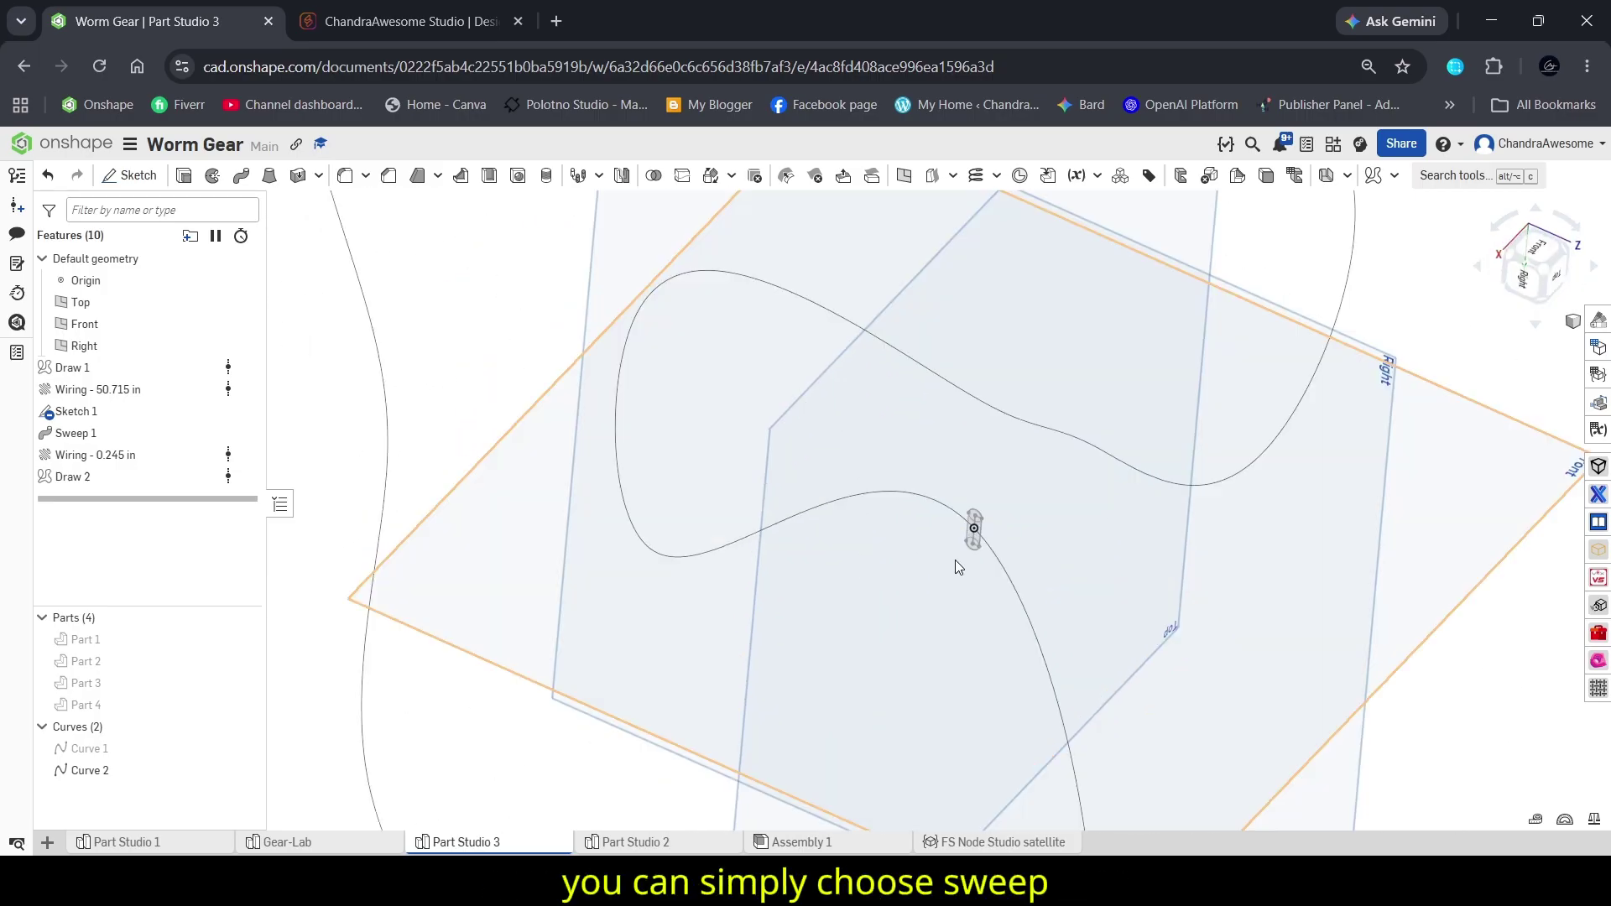
- Try to sweep two circular end regions of the slot sketch along the new closed curve as a new solid
{"action": "scroll", "coordinate": [973, 545], "scroll_direction": "up", "scroll_amount": 5}
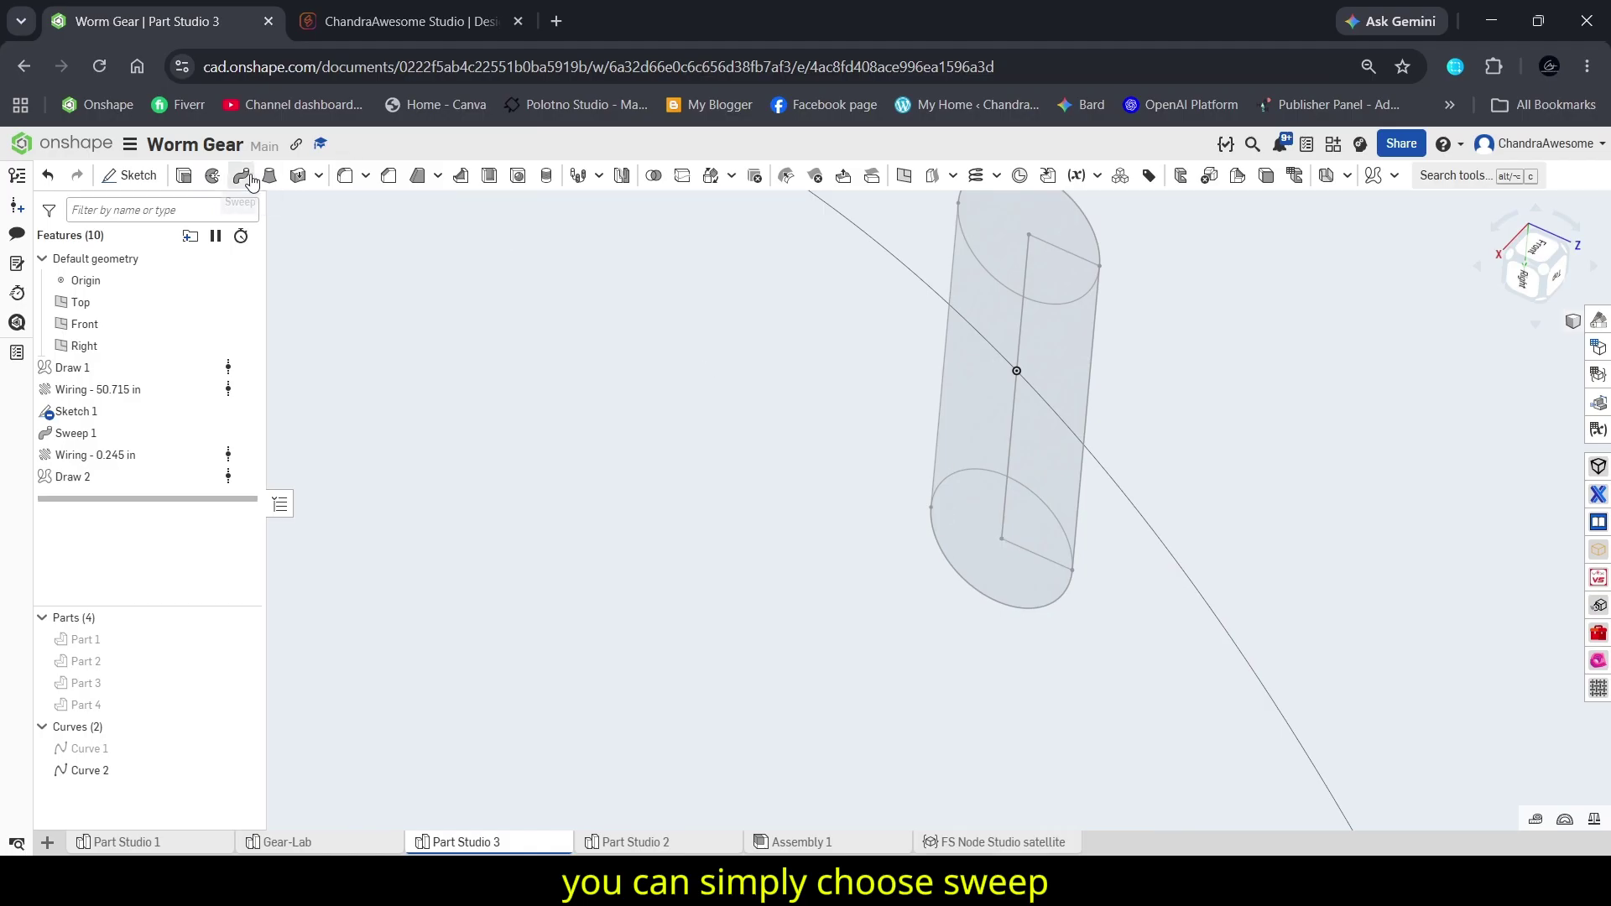
{"action": "left_click", "coordinate": [242, 175]}
{"action": "left_click", "coordinate": [959, 552]}
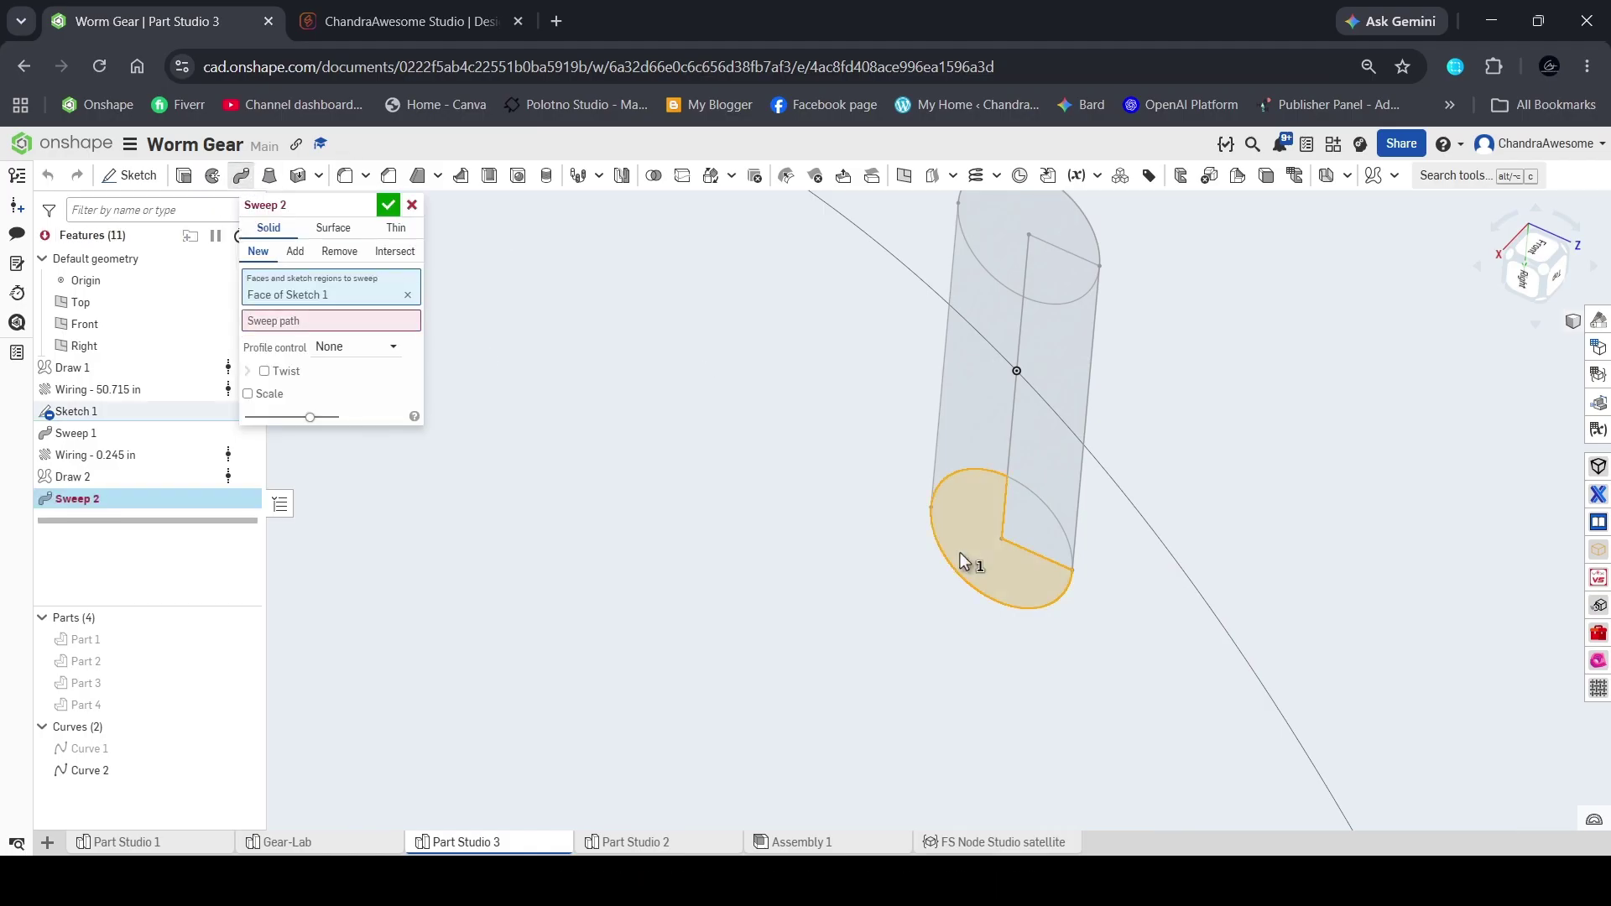
{"action": "left_click", "coordinate": [999, 249]}
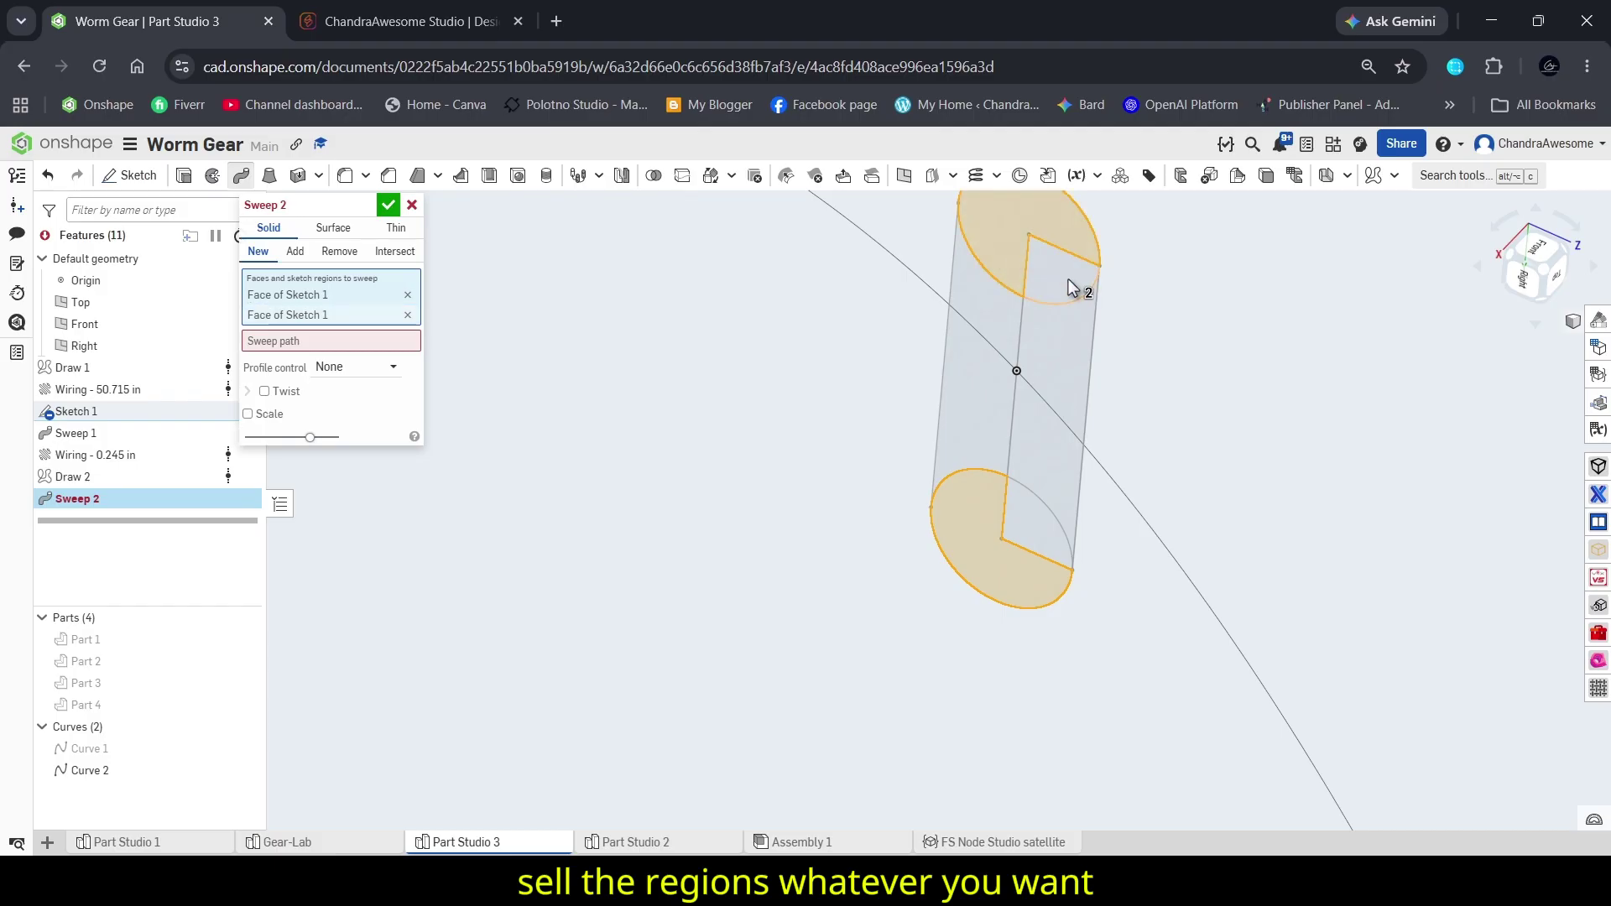
{"action": "left_click", "coordinate": [327, 341]}
{"action": "left_click", "coordinate": [1049, 409]}
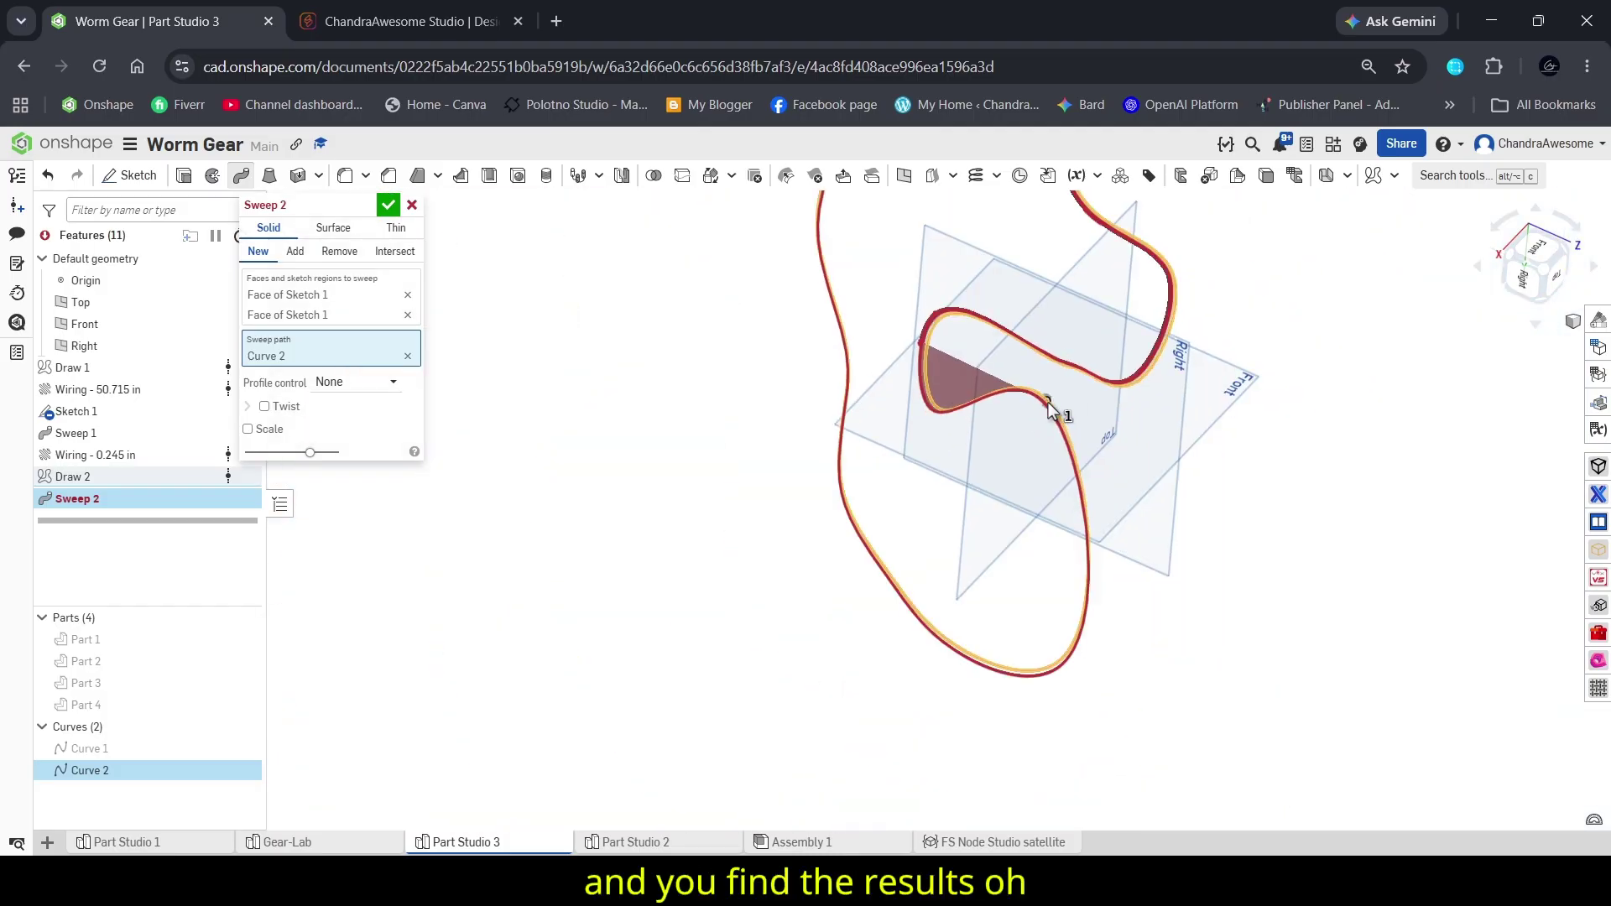
{"action": "scroll", "coordinate": [1049, 401], "scroll_direction": "up", "scroll_amount": 6}
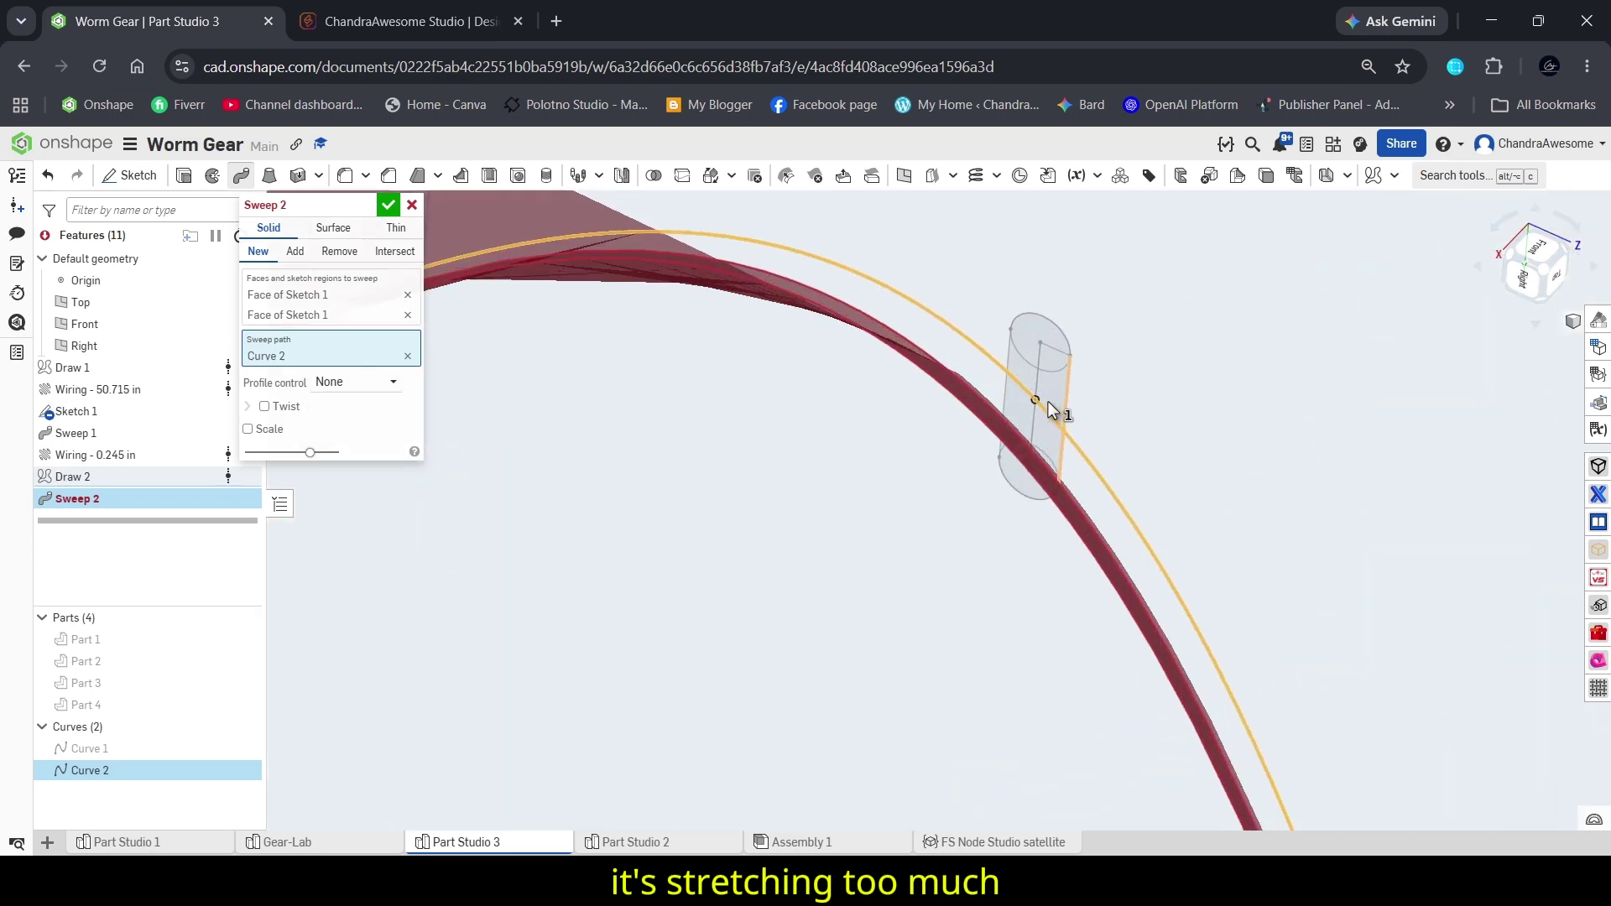
- Try adding the remaining circular end regions to the sweep profile, check the sketch plane against the path, and cancel the sweep
{"action": "left_click", "coordinate": [352, 295]}
{"action": "scroll", "coordinate": [1071, 382], "scroll_direction": "up", "scroll_amount": 3}
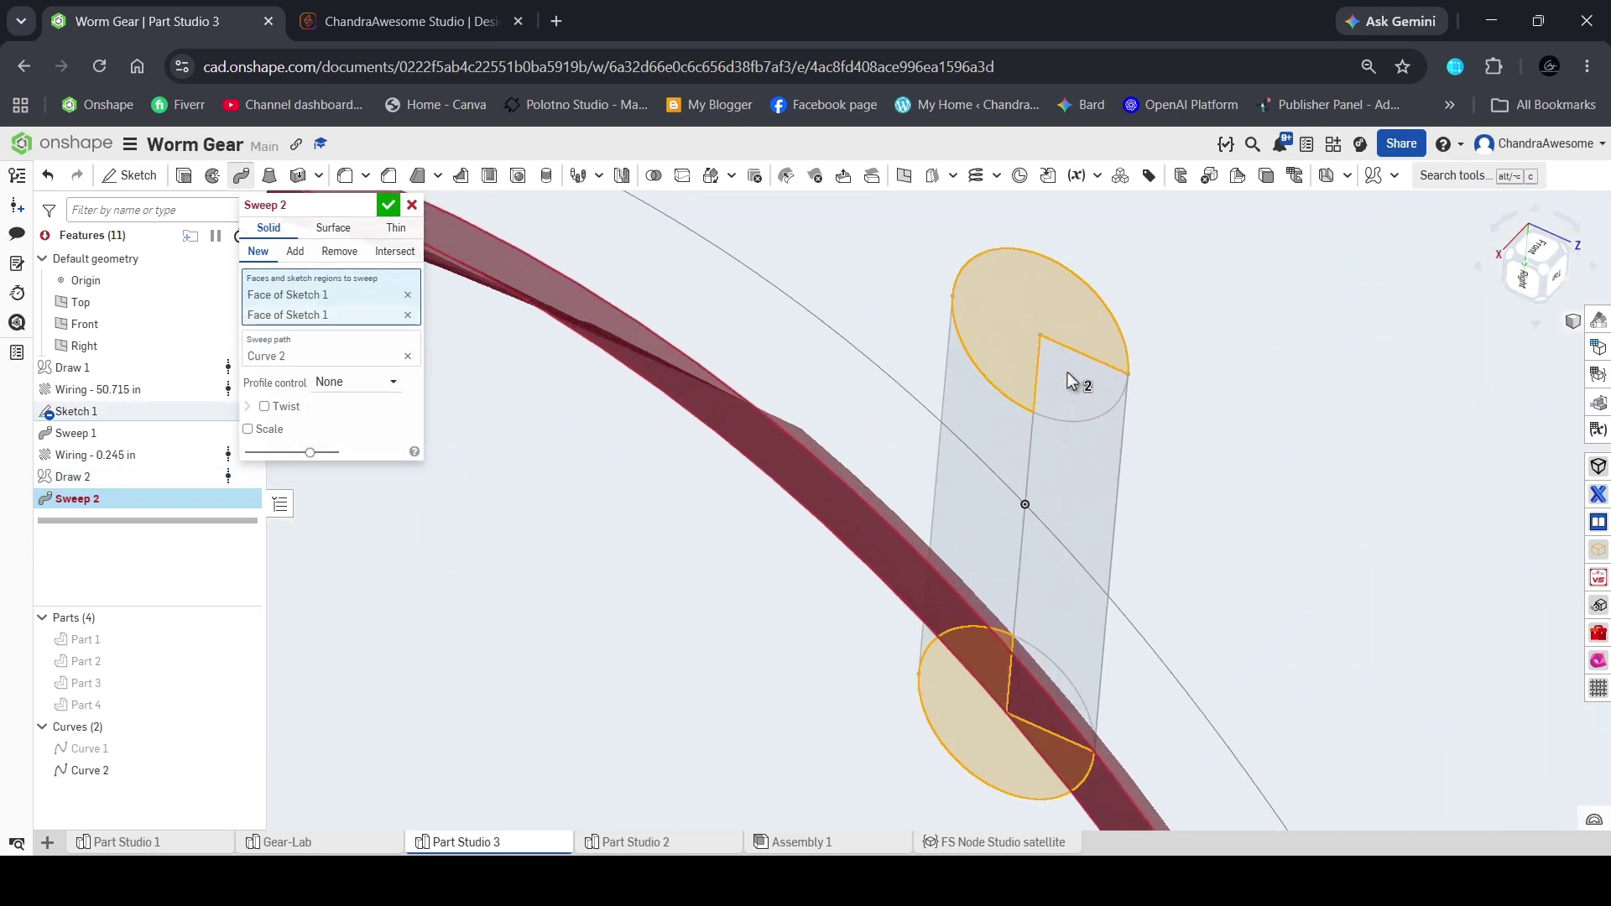
{"action": "left_click", "coordinate": [1071, 380]}
{"action": "mouse_move", "coordinate": [1054, 730]}
{"action": "right_mouse_down"}
{"action": "mouse_move", "coordinate": [1024, 737]}
{"action": "mouse_move", "coordinate": [1098, 701]}
{"action": "right_mouse_up"}
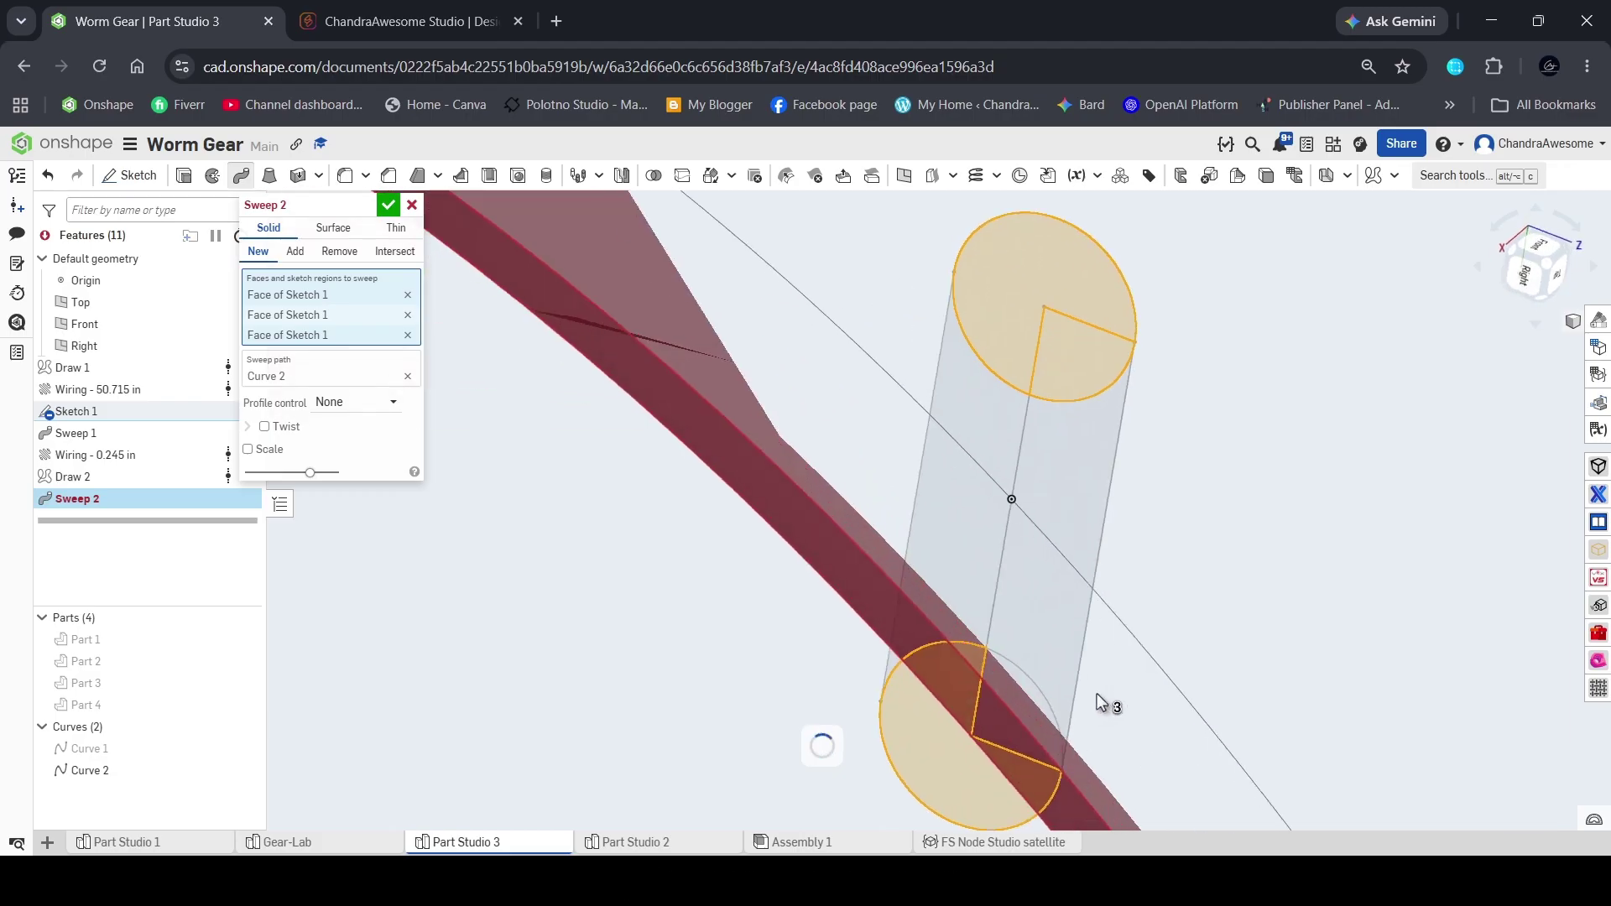
{"action": "left_click", "coordinate": [1024, 683]}
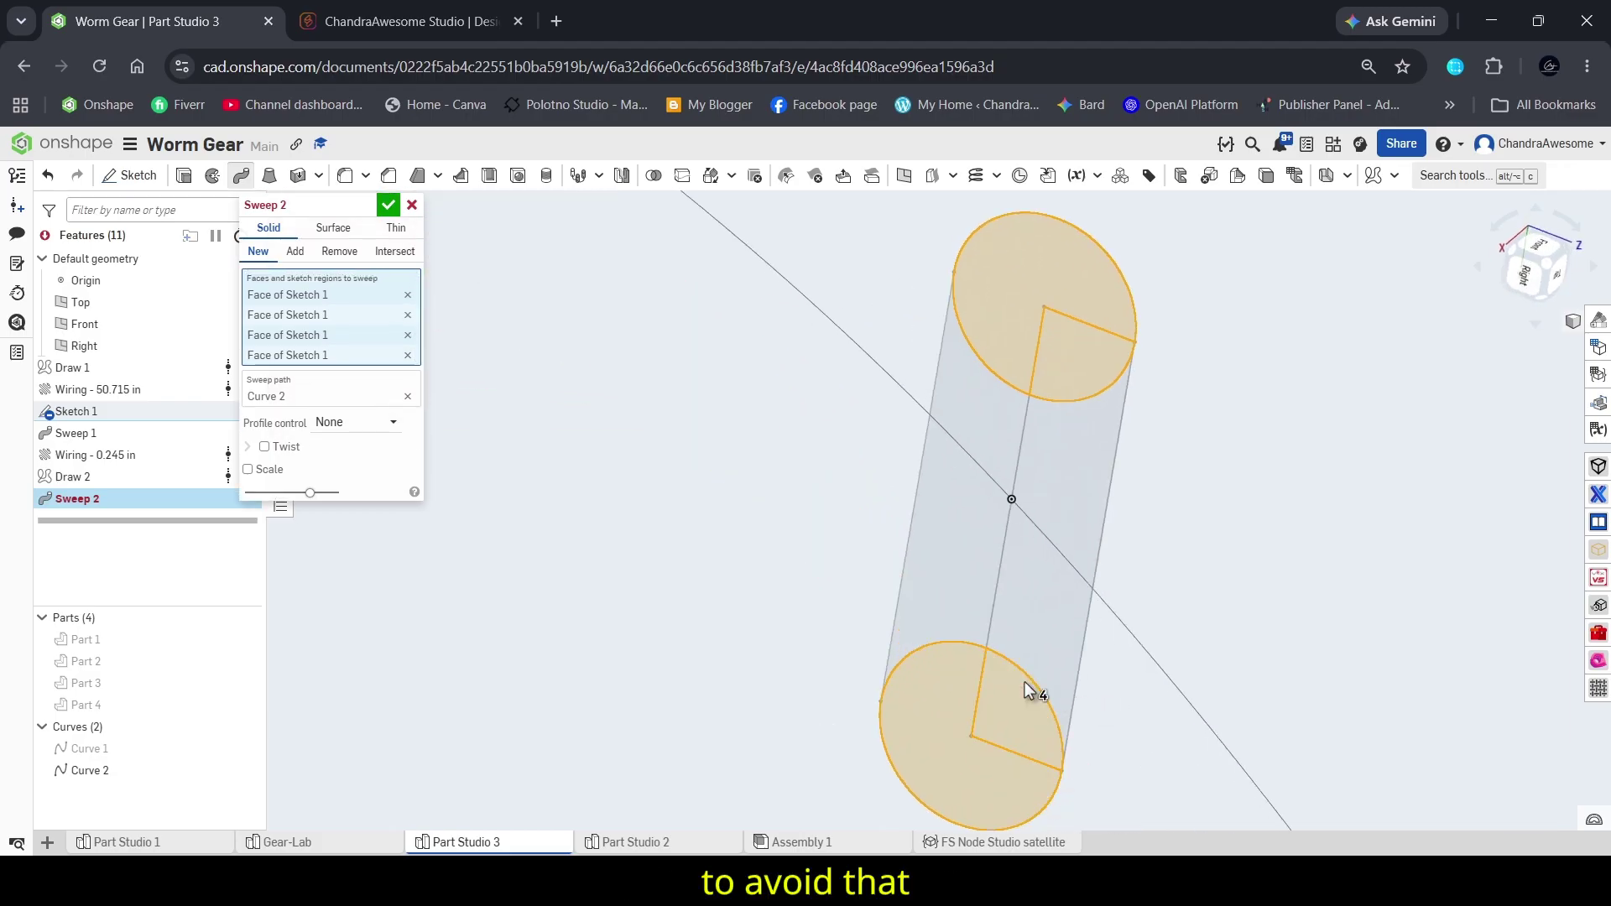
{"action": "scroll", "coordinate": [1020, 675], "scroll_direction": "down", "scroll_amount": 5}
{"action": "right_click_drag", "start_coordinate": [1018, 668], "coordinate": [1074, 765]}
{"action": "scroll", "coordinate": [1022, 669], "scroll_direction": "up", "scroll_amount": 5}
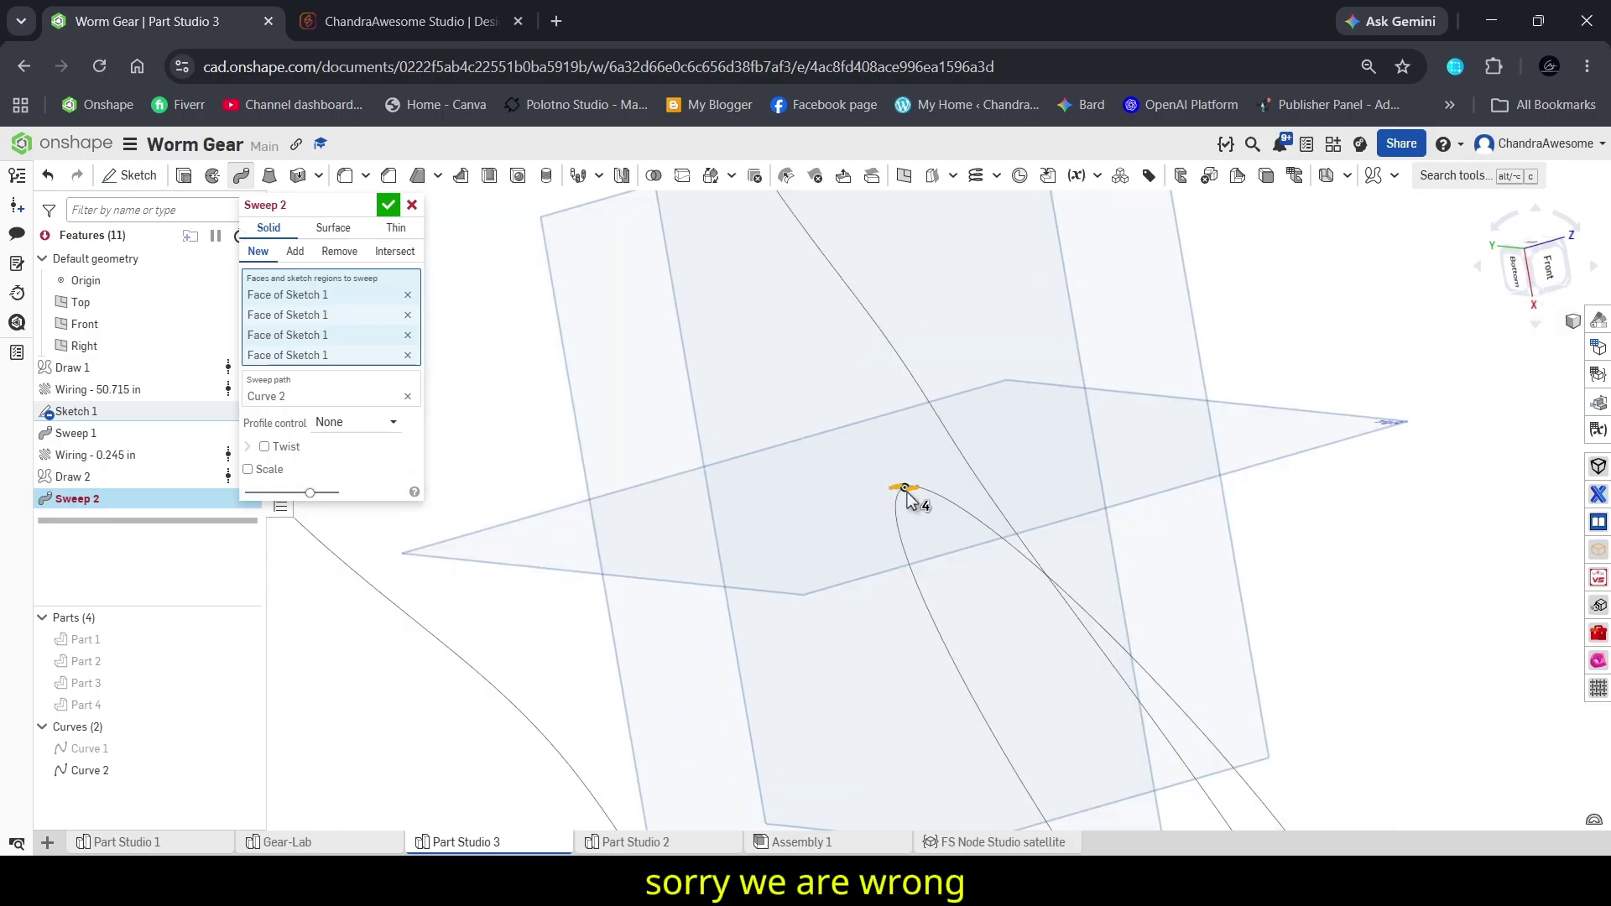
{"action": "scroll", "coordinate": [908, 495], "scroll_direction": "down", "scroll_amount": 5}
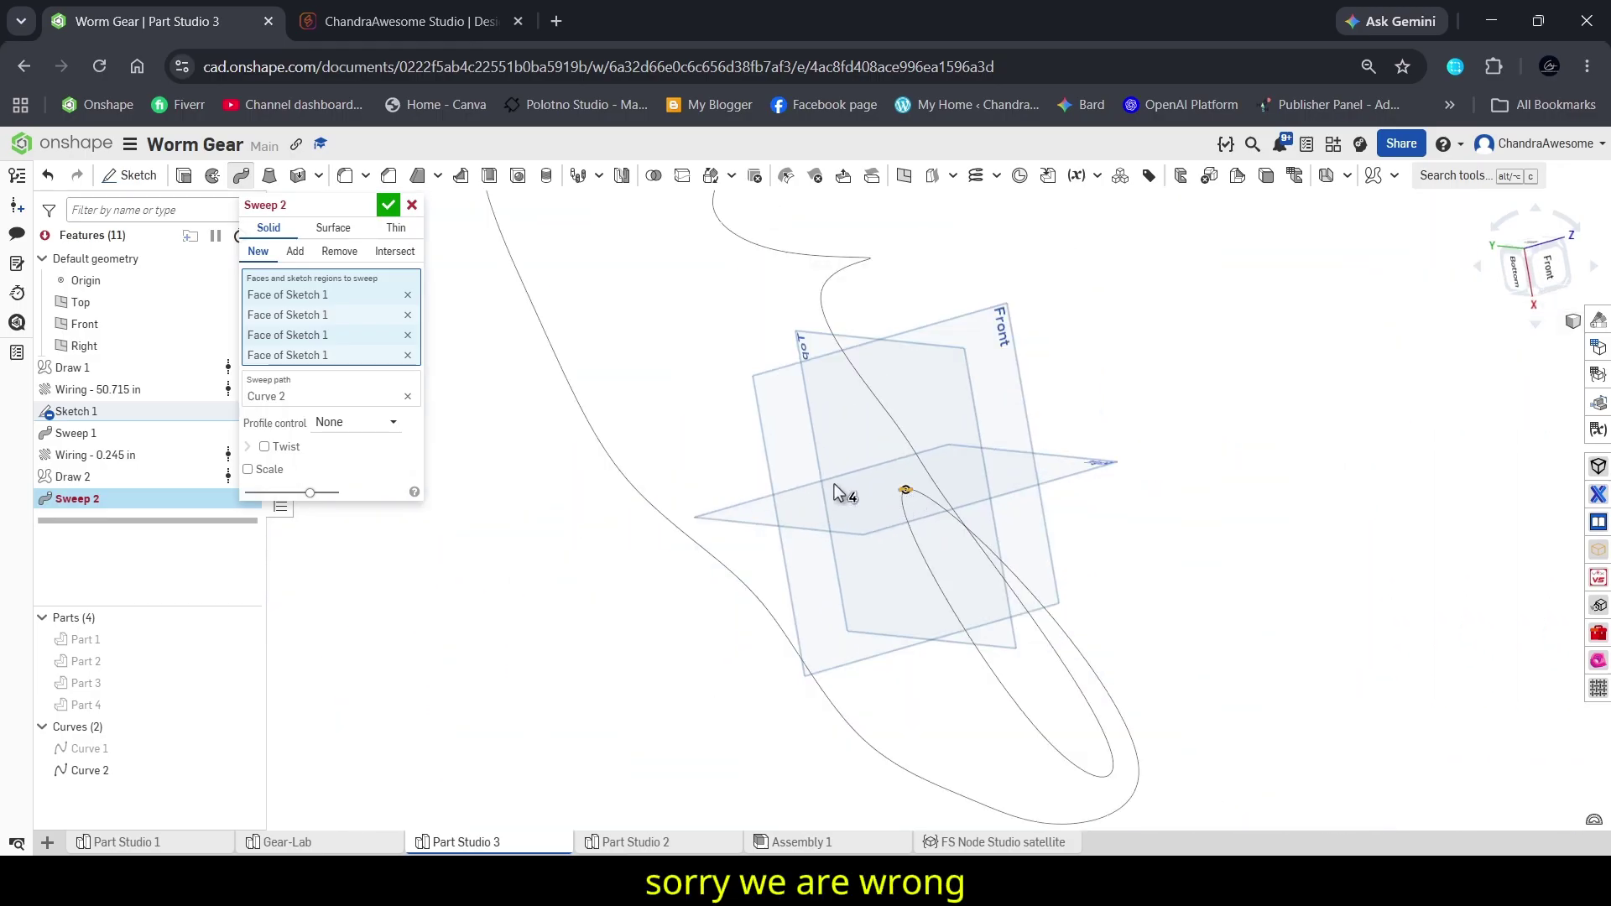
{"action": "left_click", "coordinate": [412, 204]}
- Sketch a center-point rectangle of about 0.07 in² at the origin on the Top plane
{"action": "right_click_drag", "start_coordinate": [965, 520], "coordinate": [954, 644]}
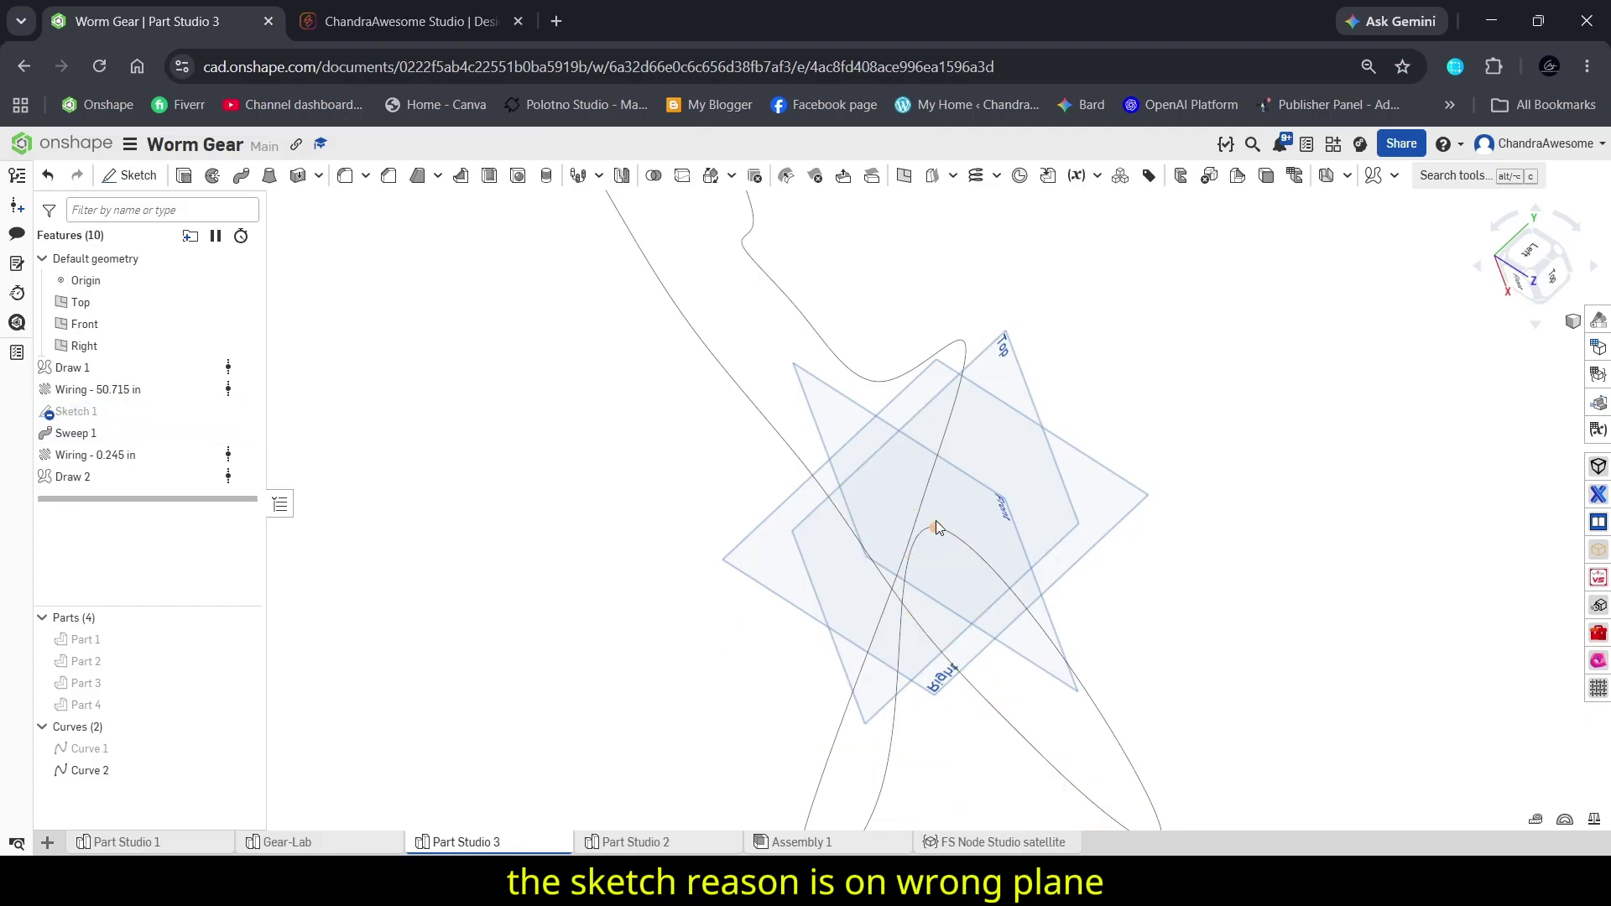
{"action": "right_click_drag", "start_coordinate": [935, 520], "coordinate": [974, 468]}
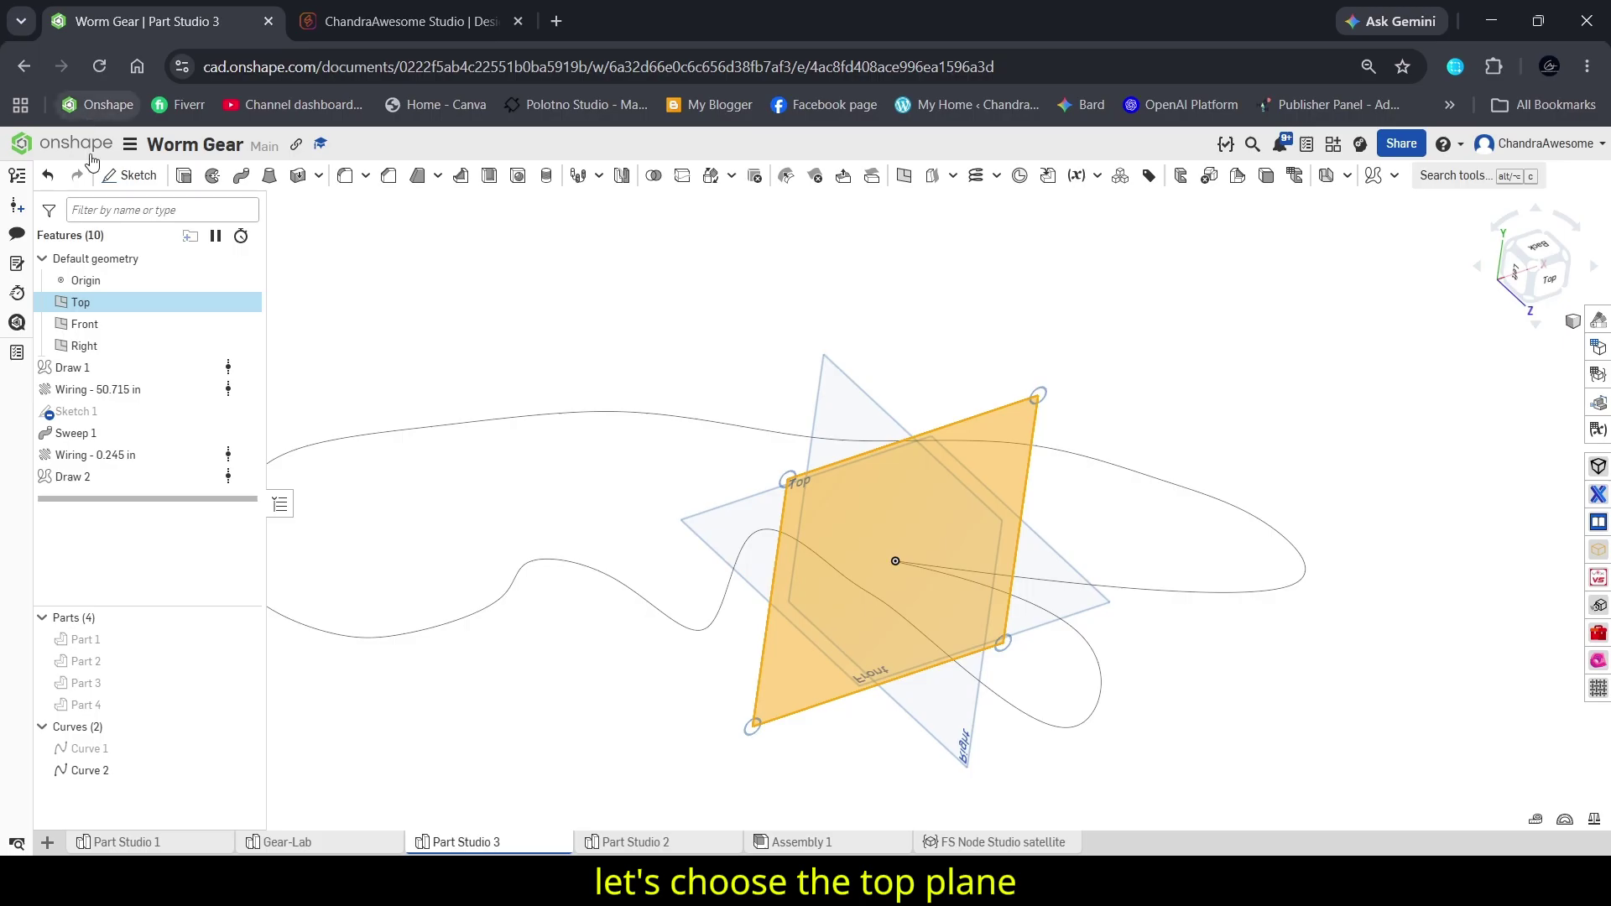
{"action": "left_click", "coordinate": [134, 177]}
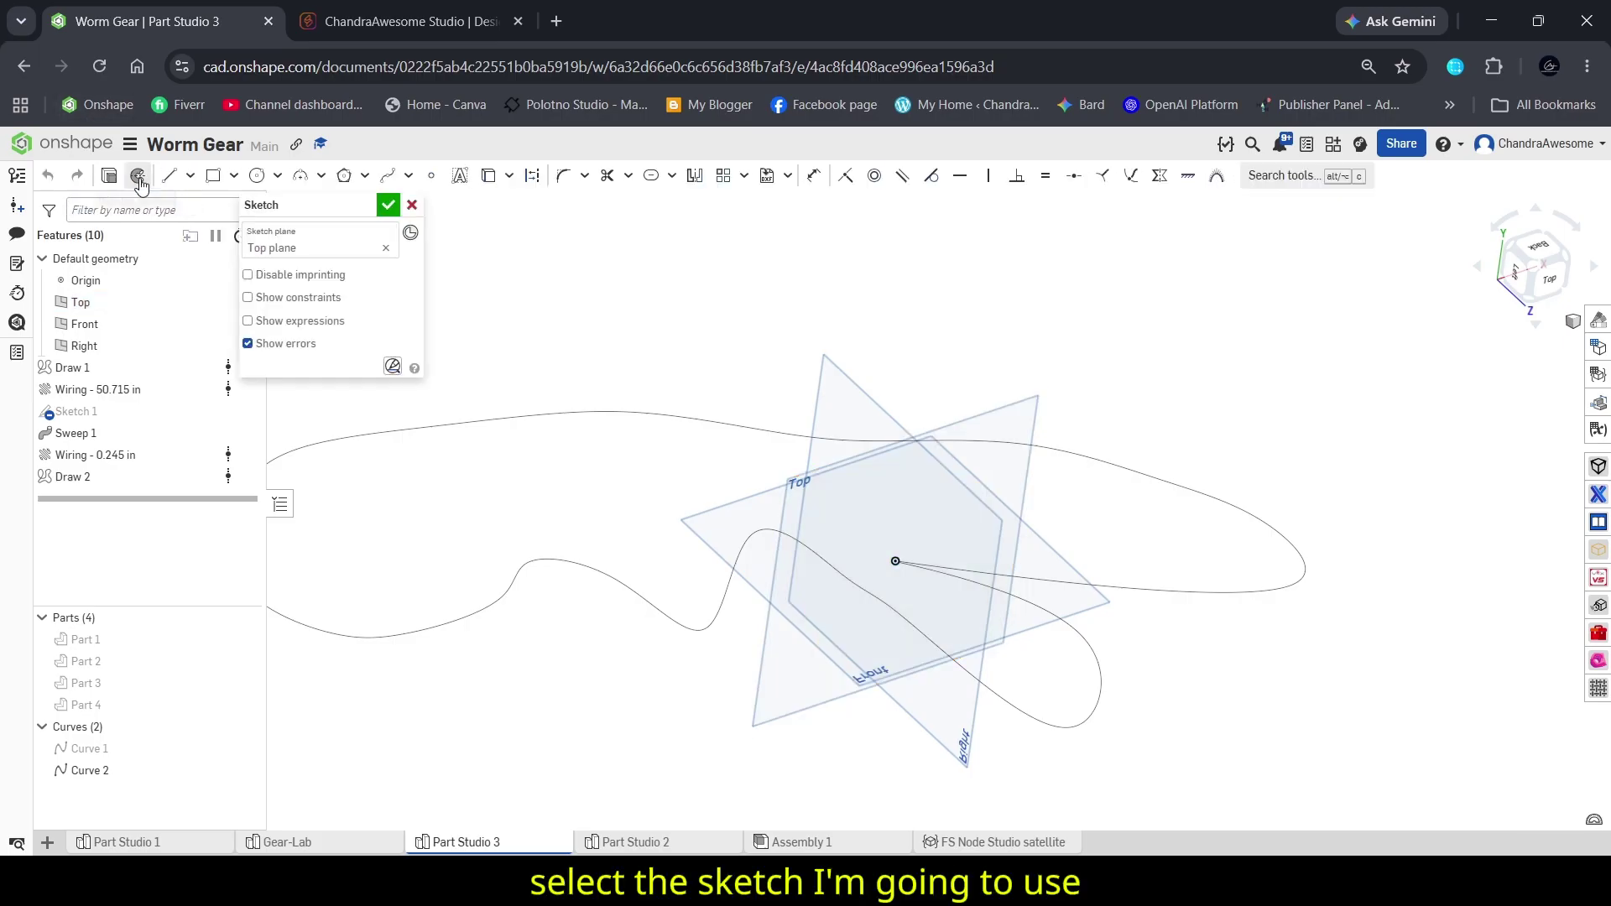
{"action": "left_click", "coordinate": [234, 176]}
{"action": "left_click", "coordinate": [239, 236]}
{"action": "scroll", "coordinate": [928, 621], "scroll_direction": "up", "scroll_amount": 8}
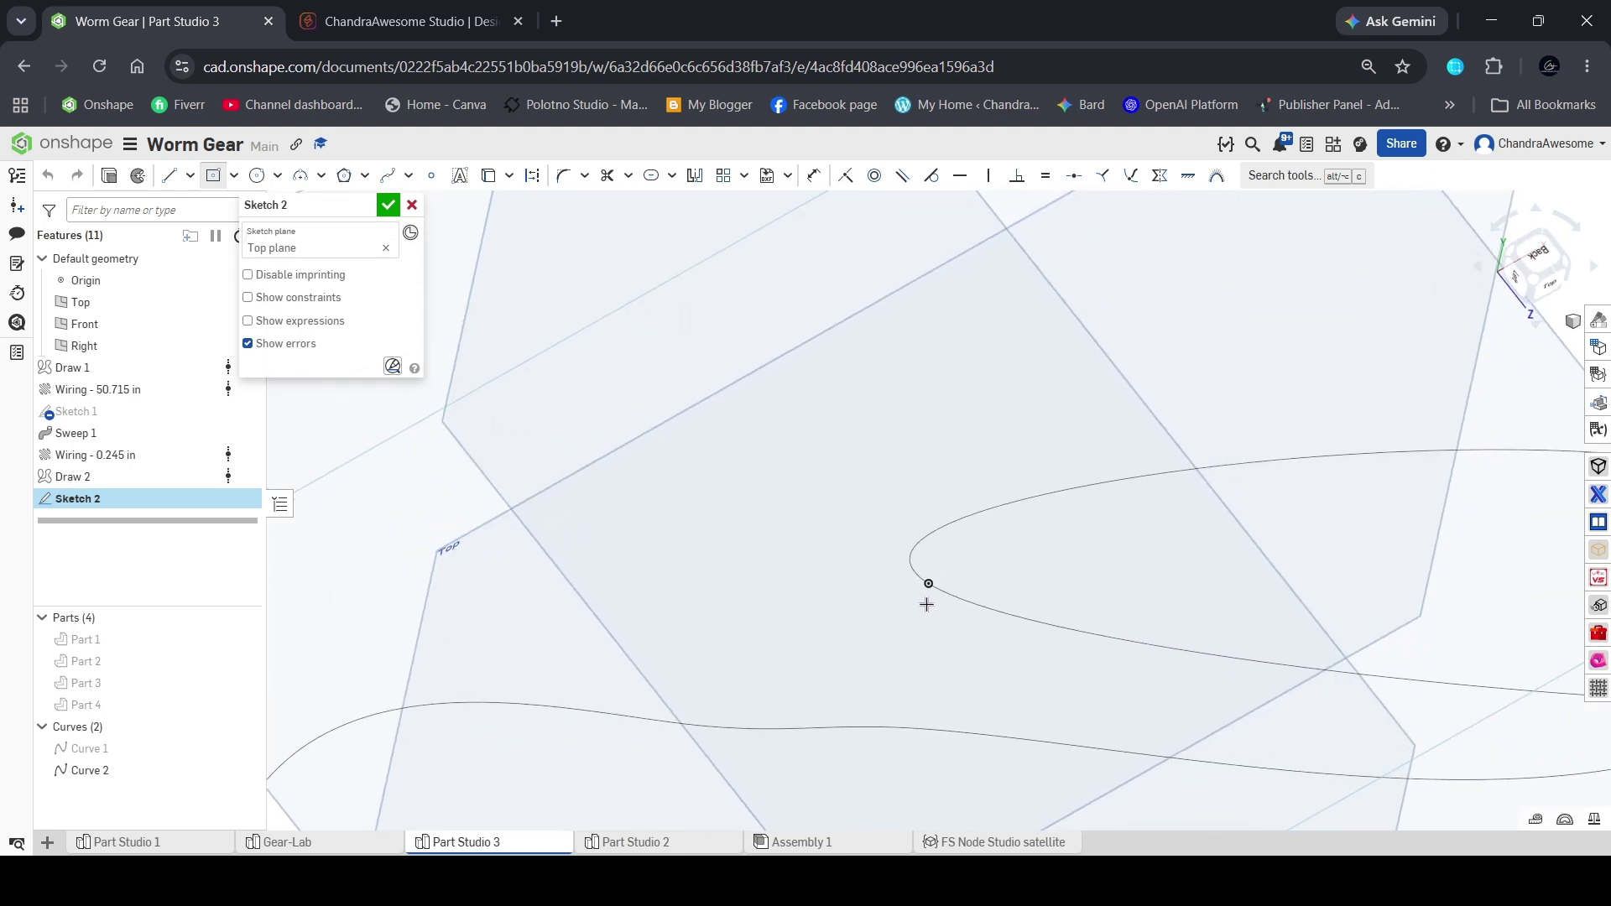
{"action": "left_click", "coordinate": [928, 582]}
{"action": "left_click", "coordinate": [937, 602]}
{"action": "left_click", "coordinate": [388, 207]}
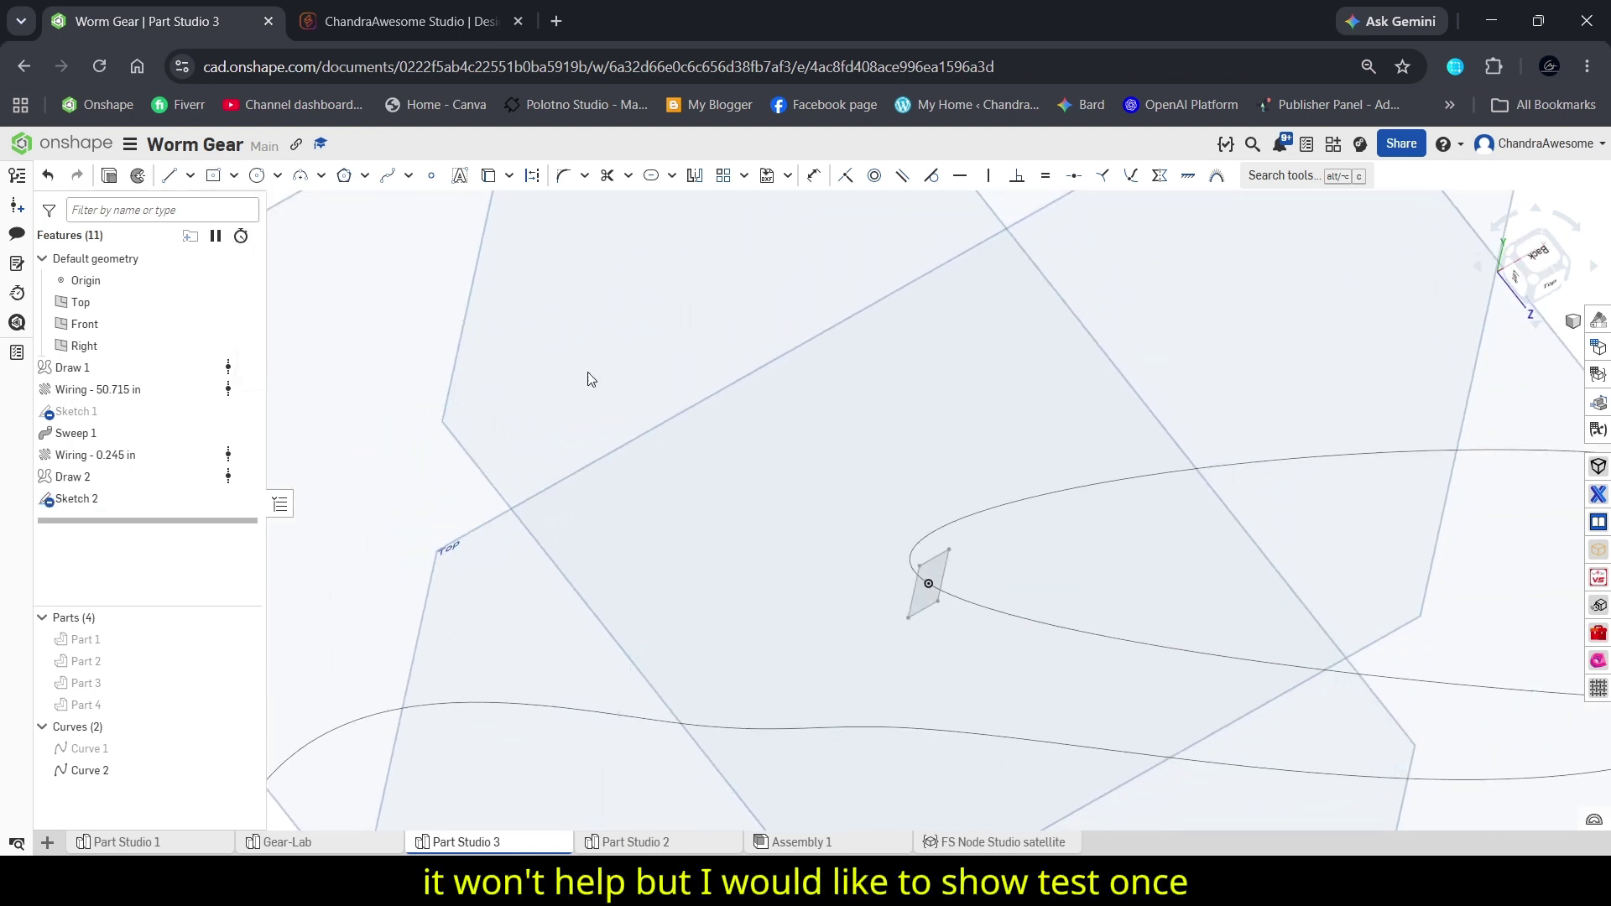
- Sweep the rectangle along the closed curve as a new solid with profile control None
{"action": "scroll", "coordinate": [948, 606], "scroll_direction": "up", "scroll_amount": 2}
{"action": "left_click", "coordinate": [856, 609]}
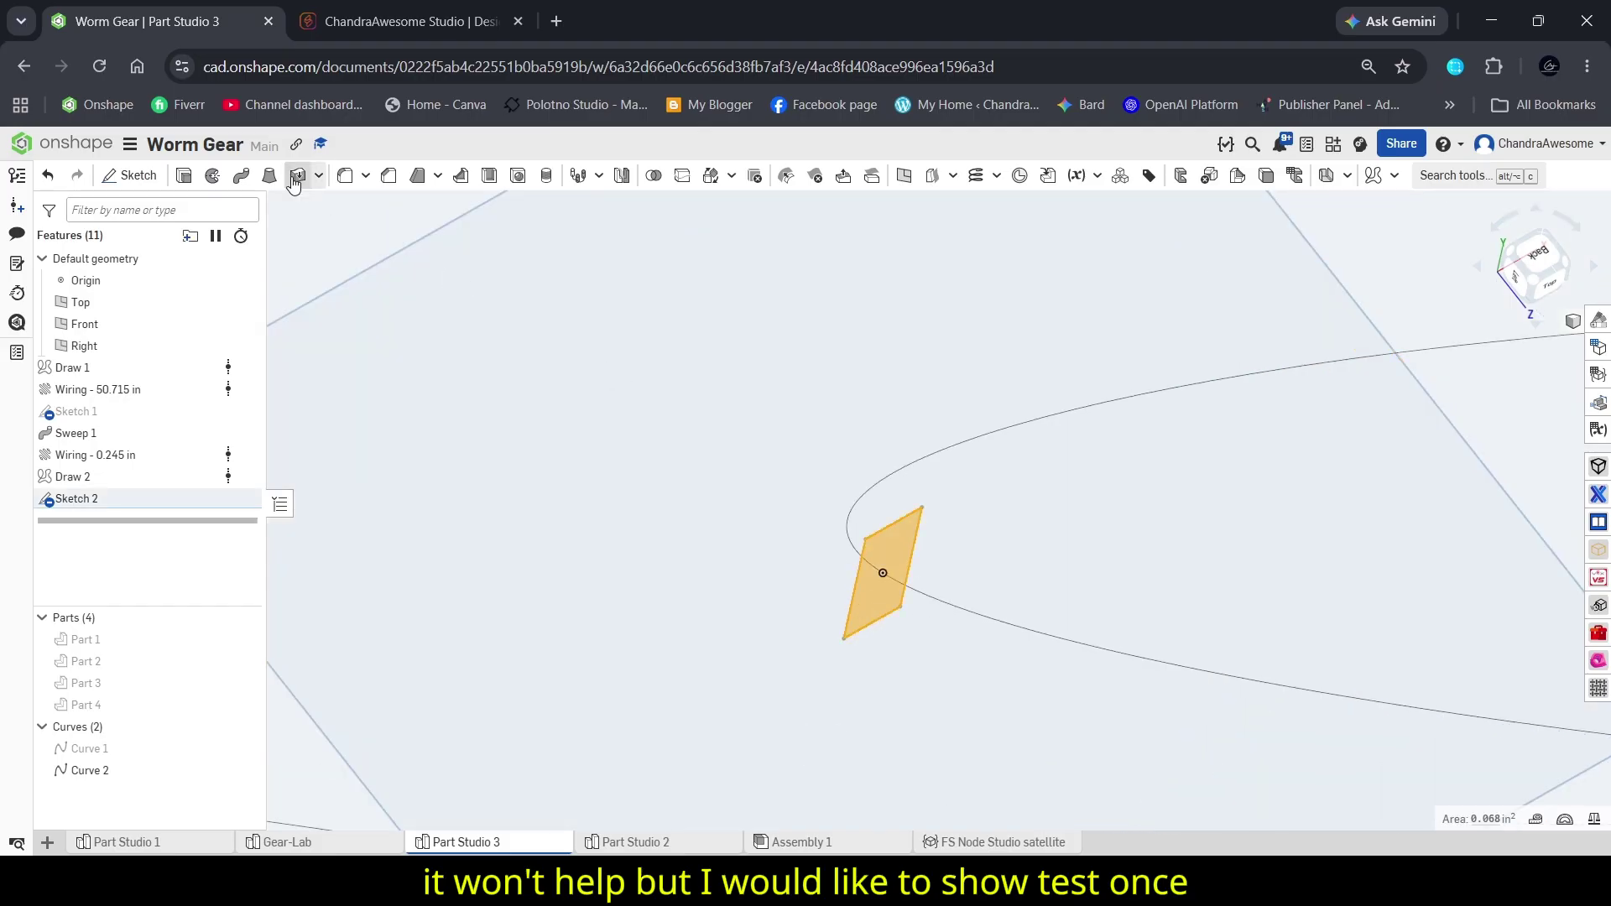
{"action": "left_click", "coordinate": [241, 176]}
{"action": "left_click", "coordinate": [282, 322]}
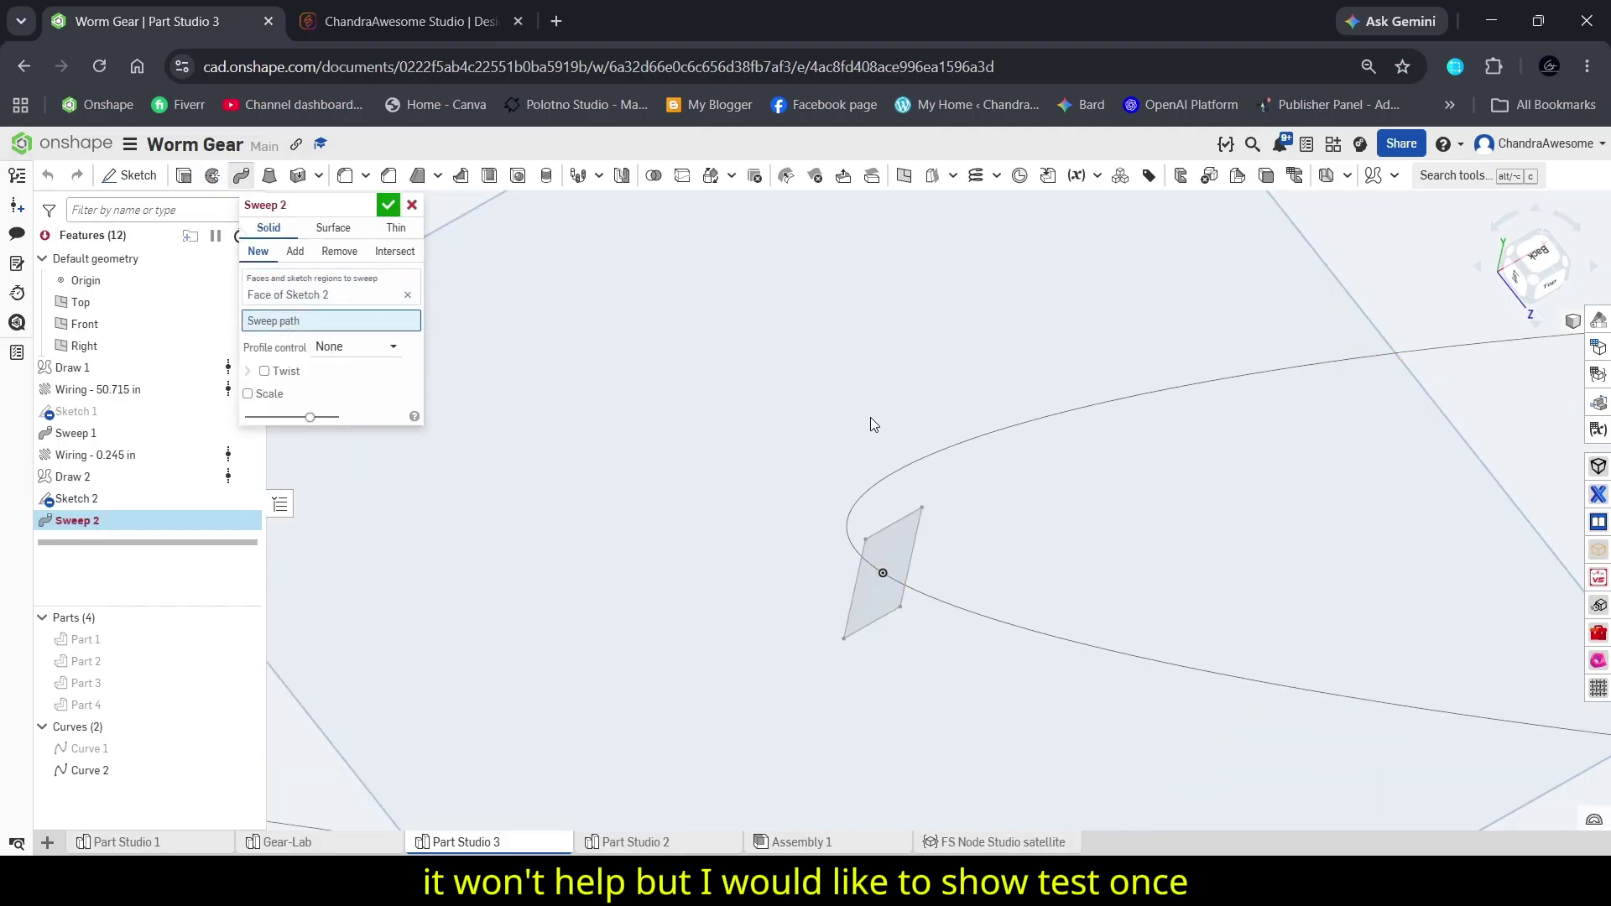
{"action": "left_click", "coordinate": [903, 467]}
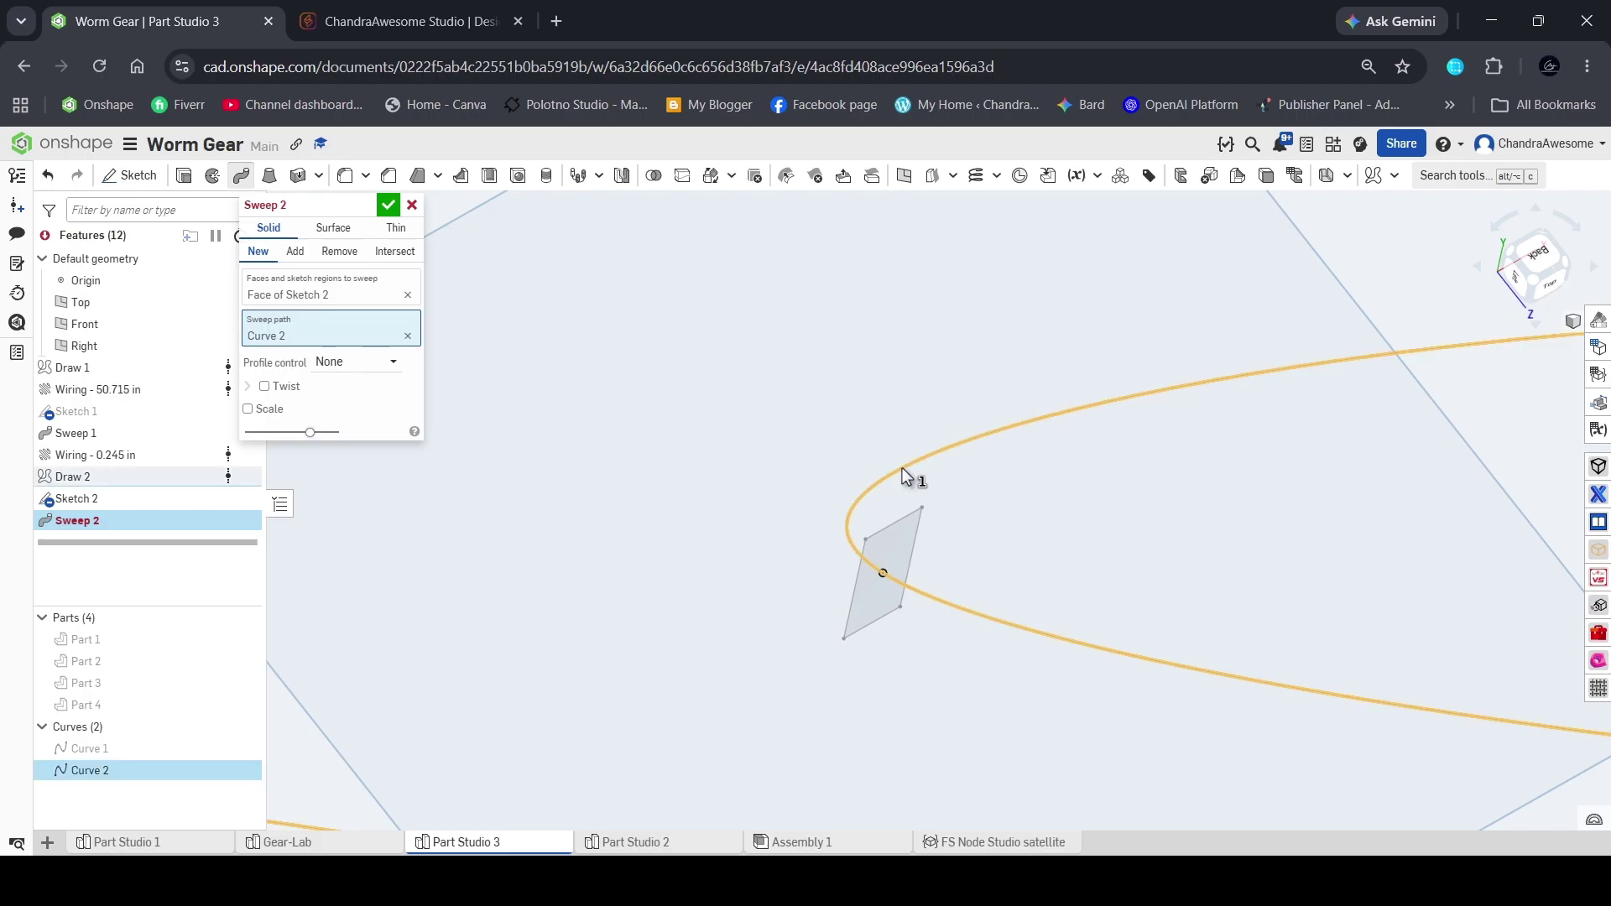
{"action": "scroll", "coordinate": [903, 467], "scroll_direction": "down", "scroll_amount": 5}
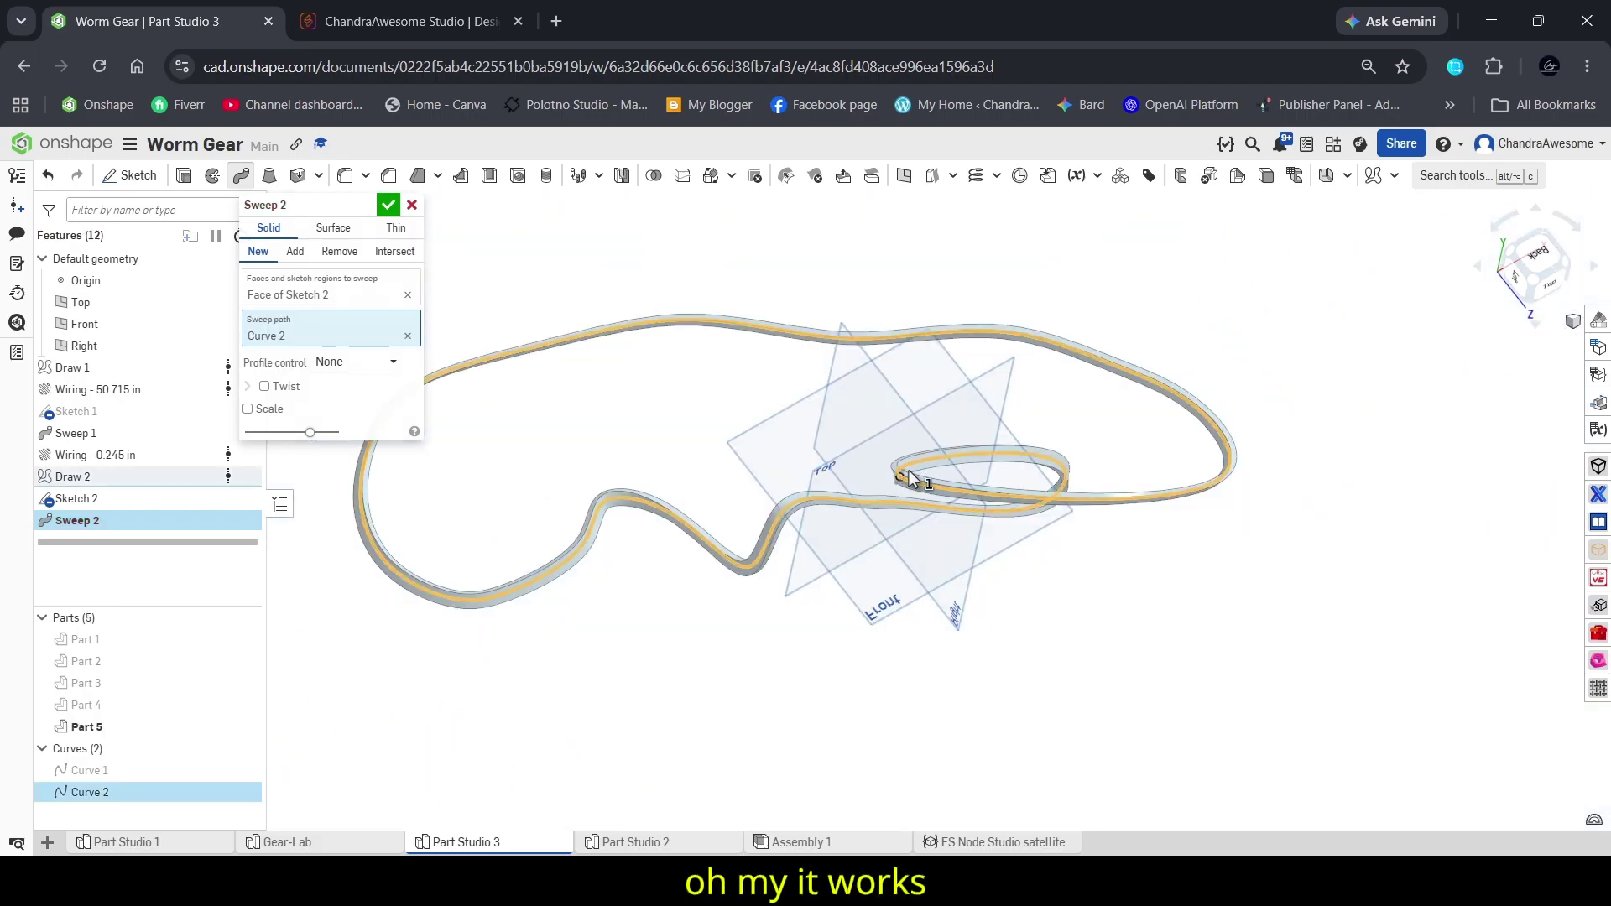
{"action": "scroll", "coordinate": [903, 470], "scroll_direction": "up", "scroll_amount": 5}
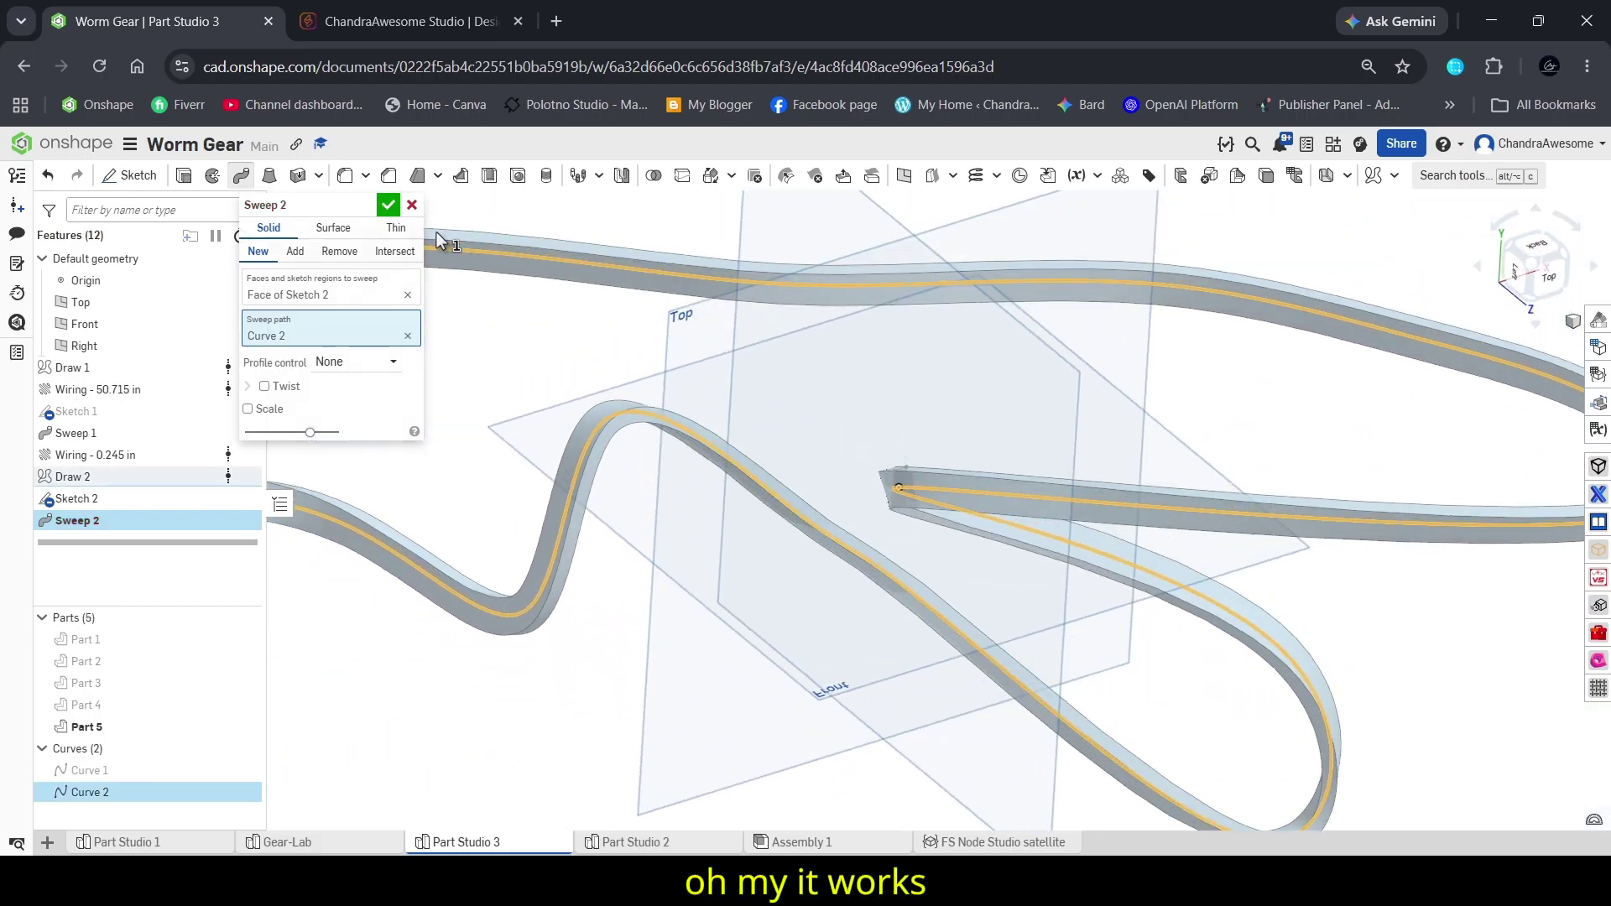
{"action": "left_click", "coordinate": [388, 204]}
- Examine the swept closed-loop track from several sides, including its bends and the corner at the origin
{"action": "scroll", "coordinate": [1158, 459], "scroll_direction": "down", "scroll_amount": 5}
{"action": "right_click_drag", "start_coordinate": [1208, 461], "coordinate": [889, 575]}
{"action": "scroll", "coordinate": [701, 471], "scroll_direction": "up", "scroll_amount": 5}
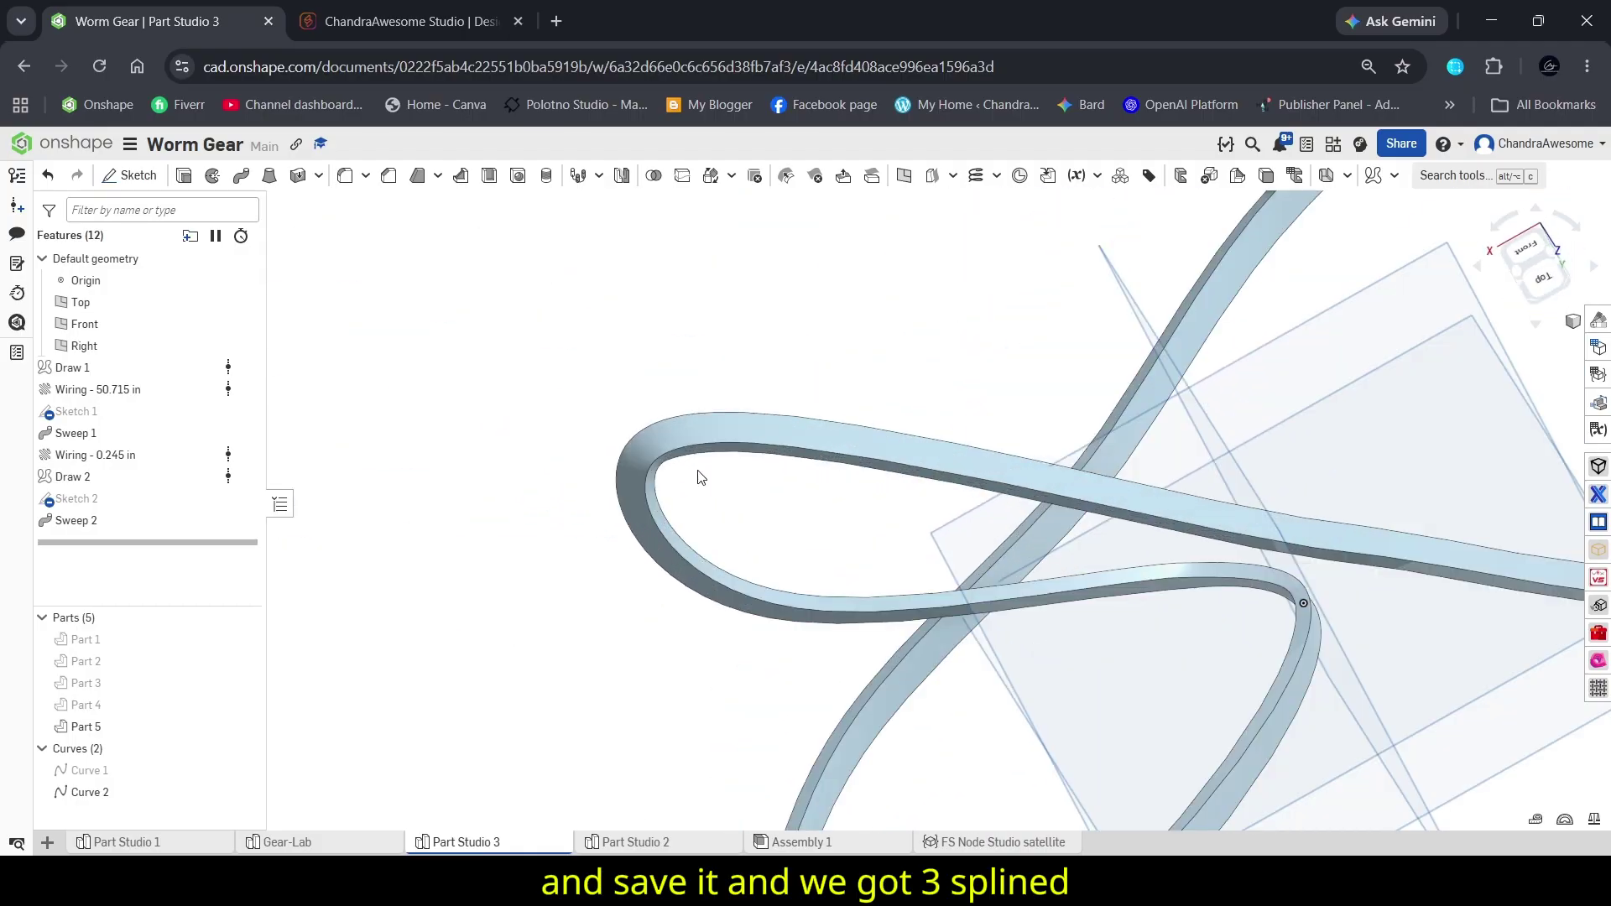
{"action": "right_click_drag", "start_coordinate": [662, 457], "coordinate": [697, 363]}
{"action": "scroll", "coordinate": [702, 363], "scroll_direction": "down", "scroll_amount": 3}
{"action": "scroll", "coordinate": [704, 362], "scroll_direction": "down", "scroll_amount": 5}
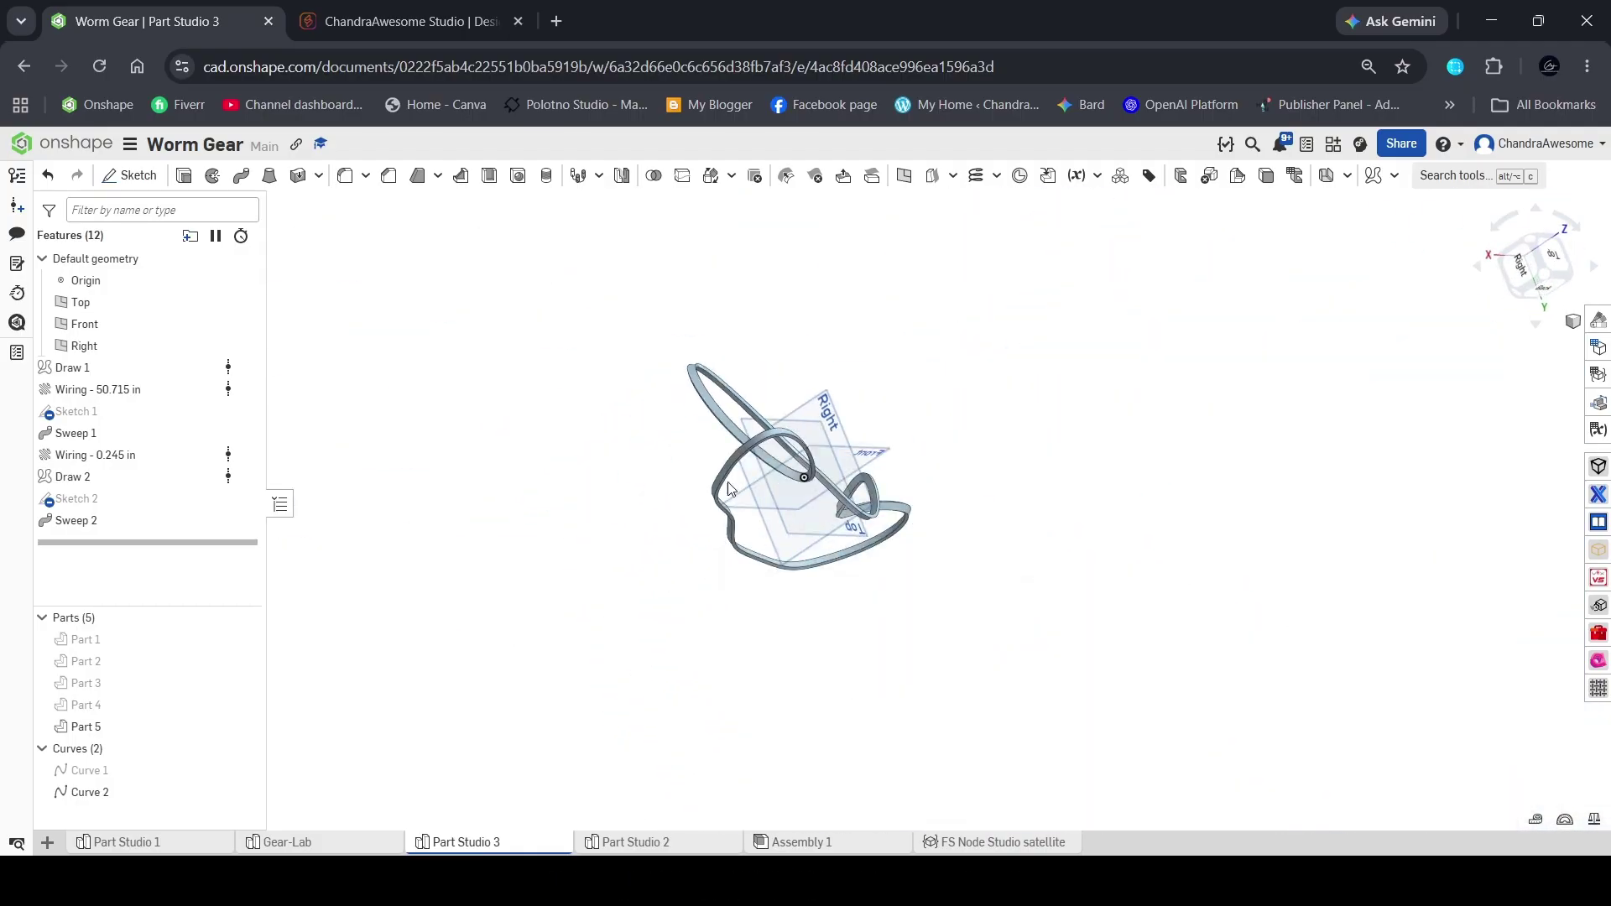
{"action": "scroll", "coordinate": [772, 414], "scroll_direction": "up", "scroll_amount": 8}
{"action": "right_click_drag", "start_coordinate": [772, 414], "coordinate": [980, 592]}
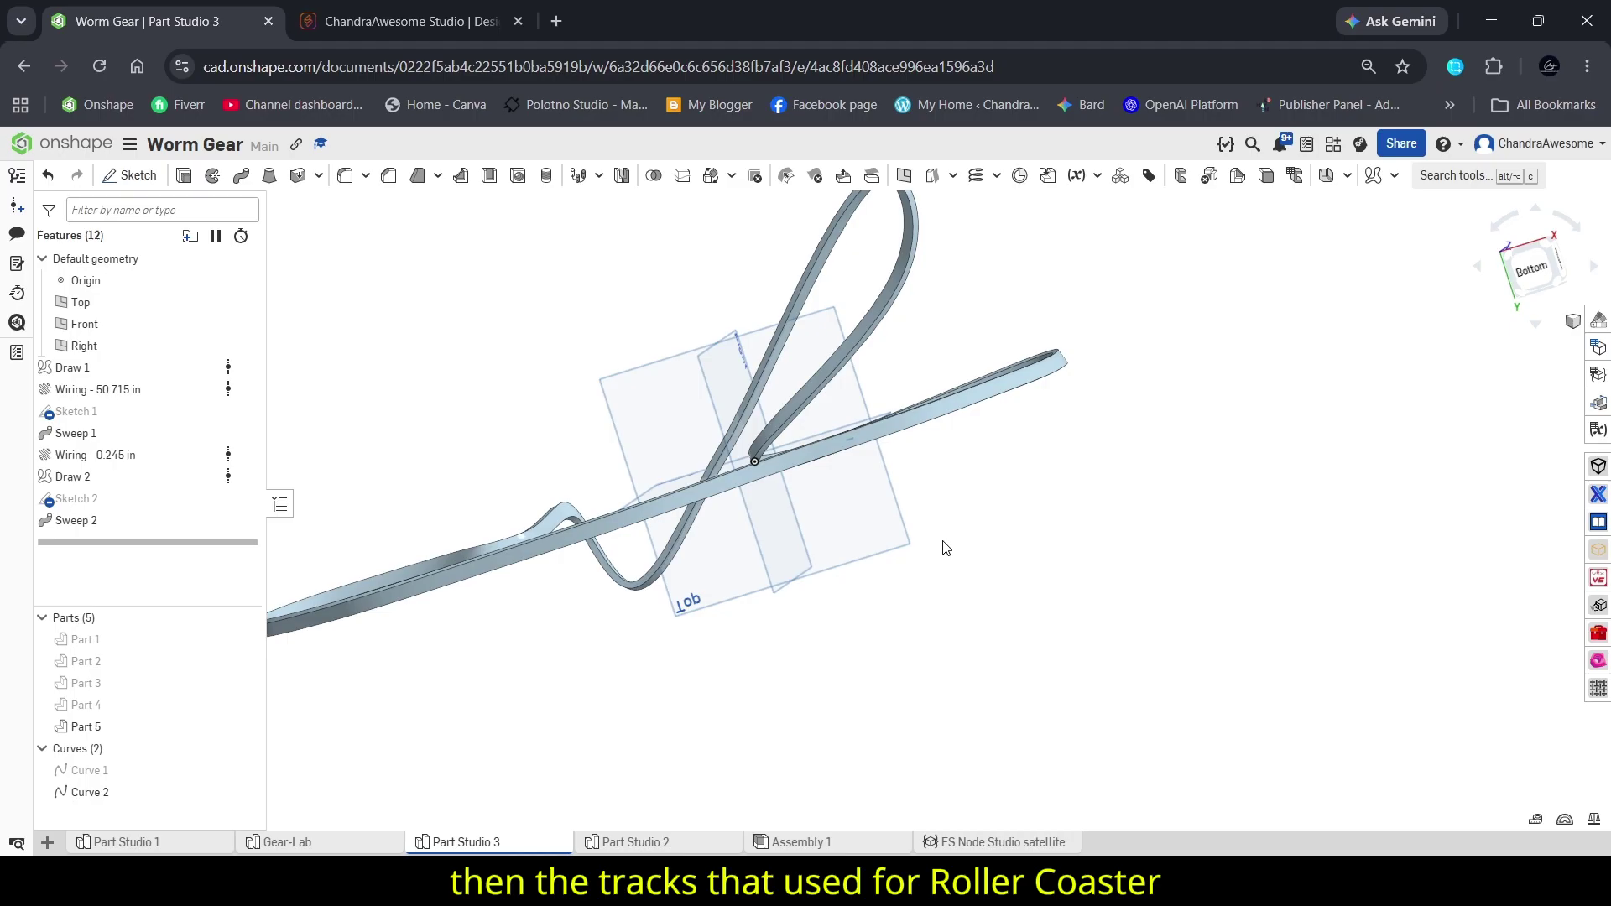
{"action": "scroll", "coordinate": [1006, 586], "scroll_direction": "down", "scroll_amount": 3}
{"action": "scroll", "coordinate": [646, 467], "scroll_direction": "up", "scroll_amount": 3}
{"action": "right_click_drag", "start_coordinate": [824, 572], "coordinate": [798, 647]}
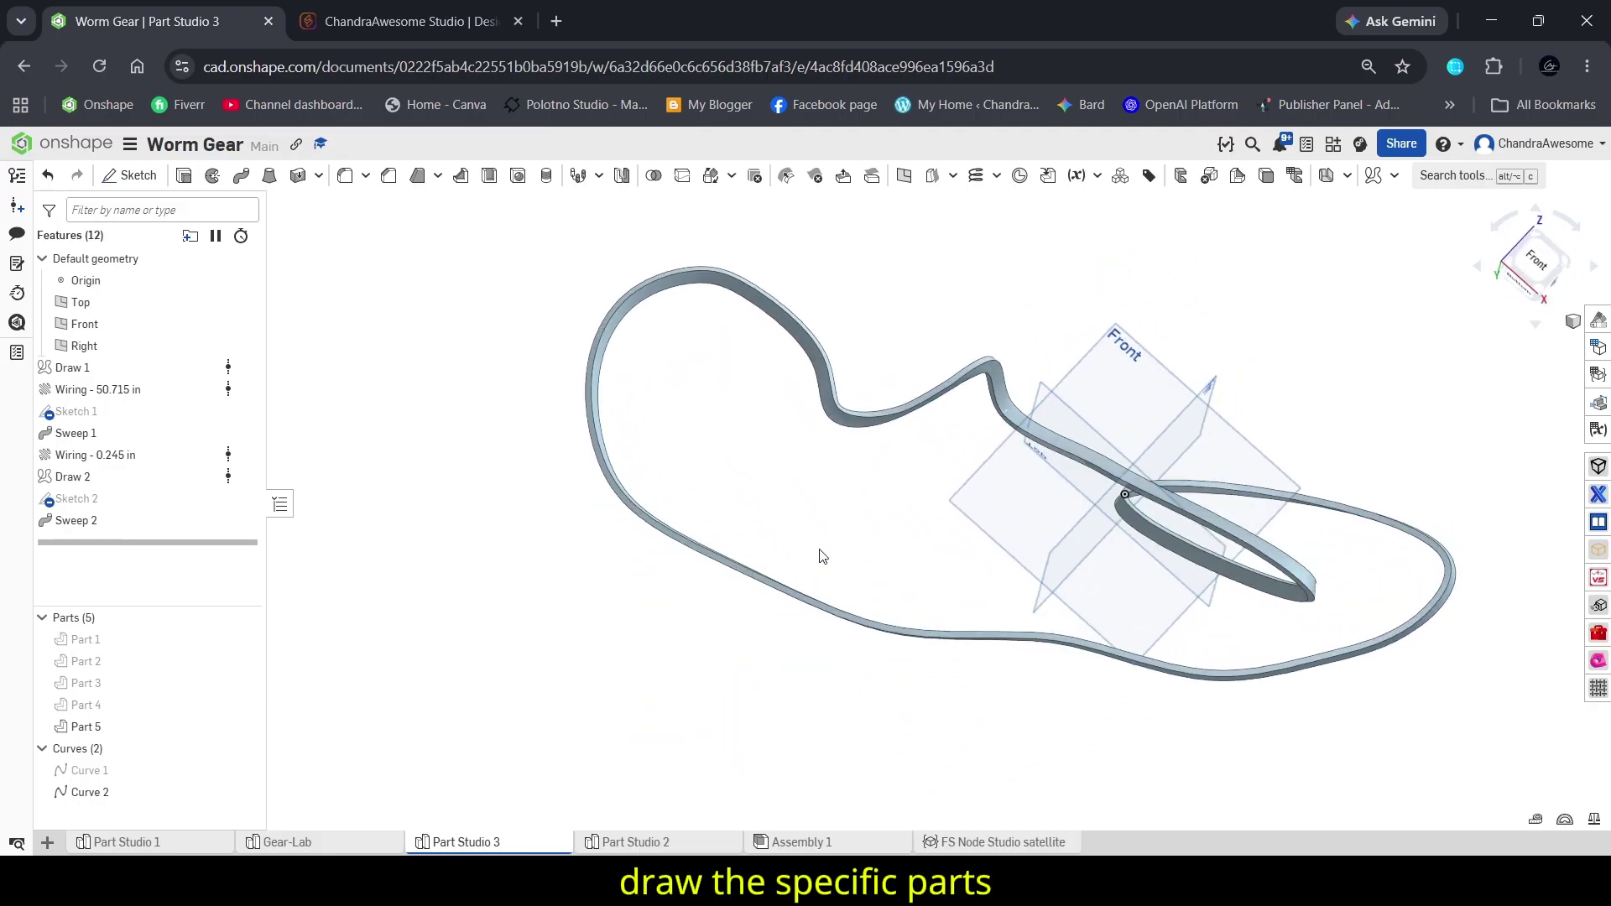
{"action": "scroll", "coordinate": [846, 569], "scroll_direction": "up", "scroll_amount": 5}
{"action": "right_click_drag", "start_coordinate": [996, 676], "coordinate": [934, 594]}
{"action": "key", "text": "f"}
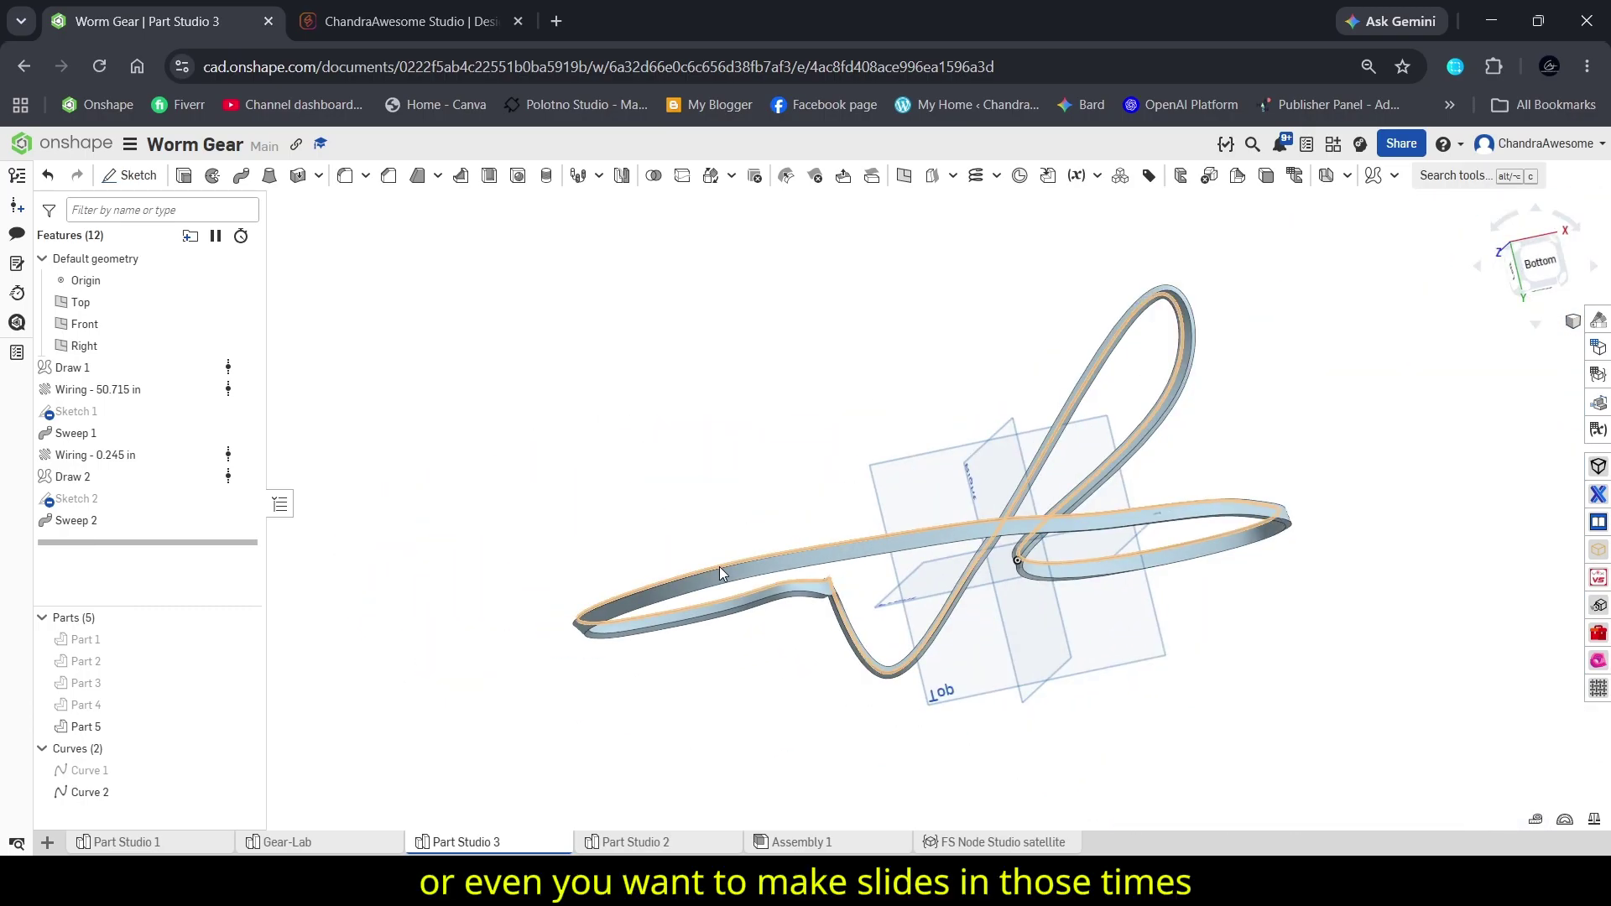
{"action": "right_click_drag", "start_coordinate": [718, 566], "coordinate": [906, 613]}
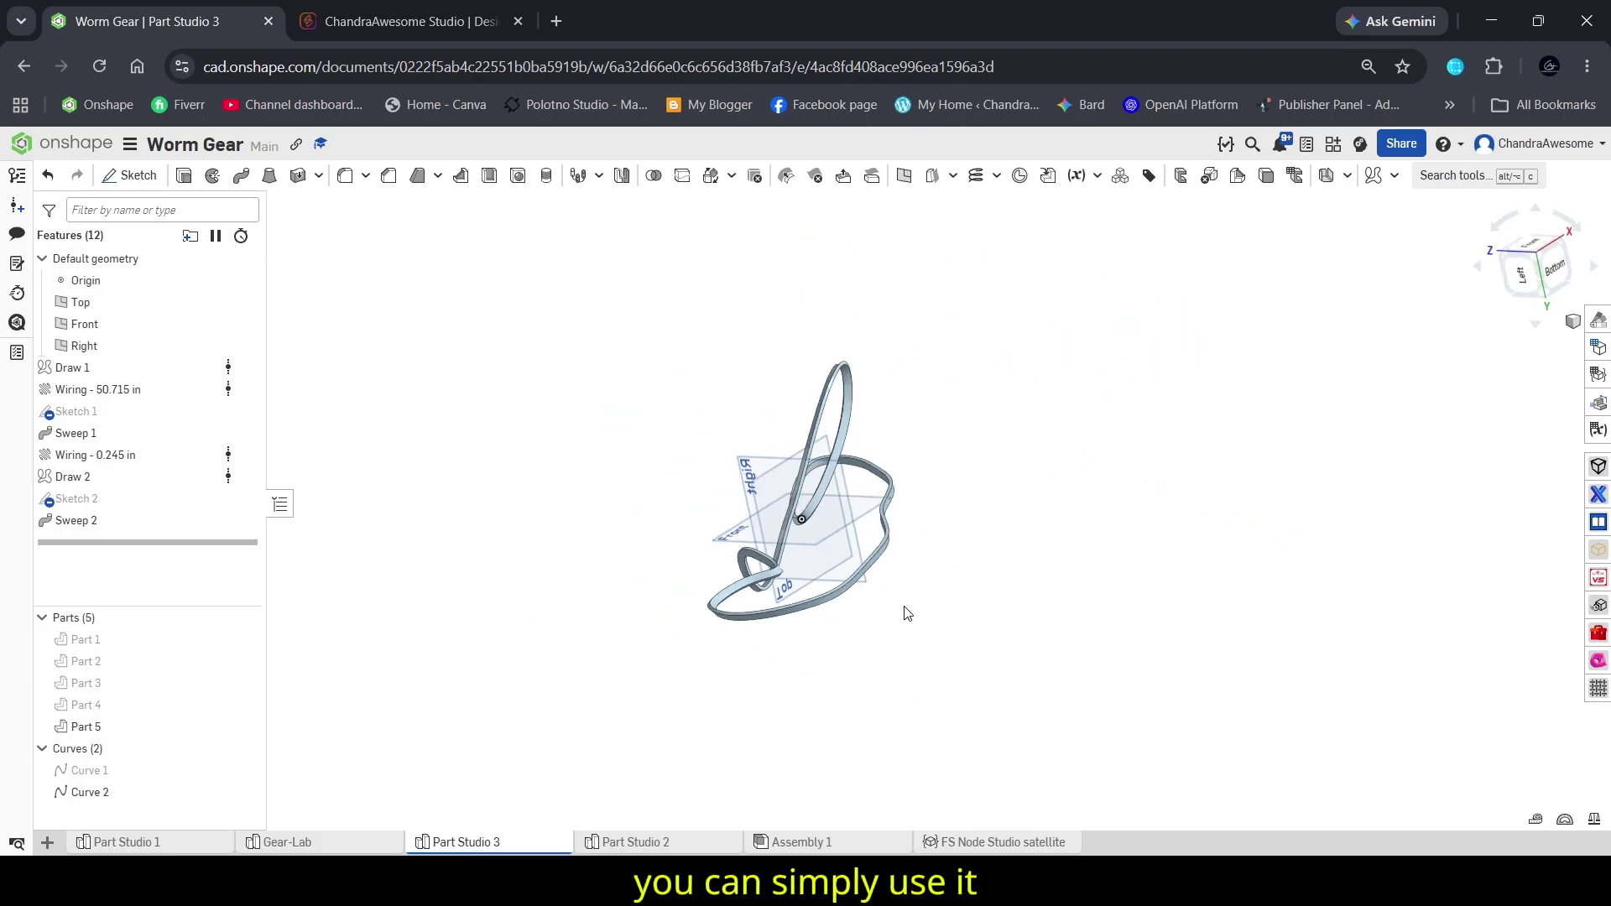
{"action": "scroll", "coordinate": [643, 485], "scroll_direction": "up", "scroll_amount": 3}
{"action": "right_click_drag", "start_coordinate": [651, 493], "coordinate": [917, 494]}
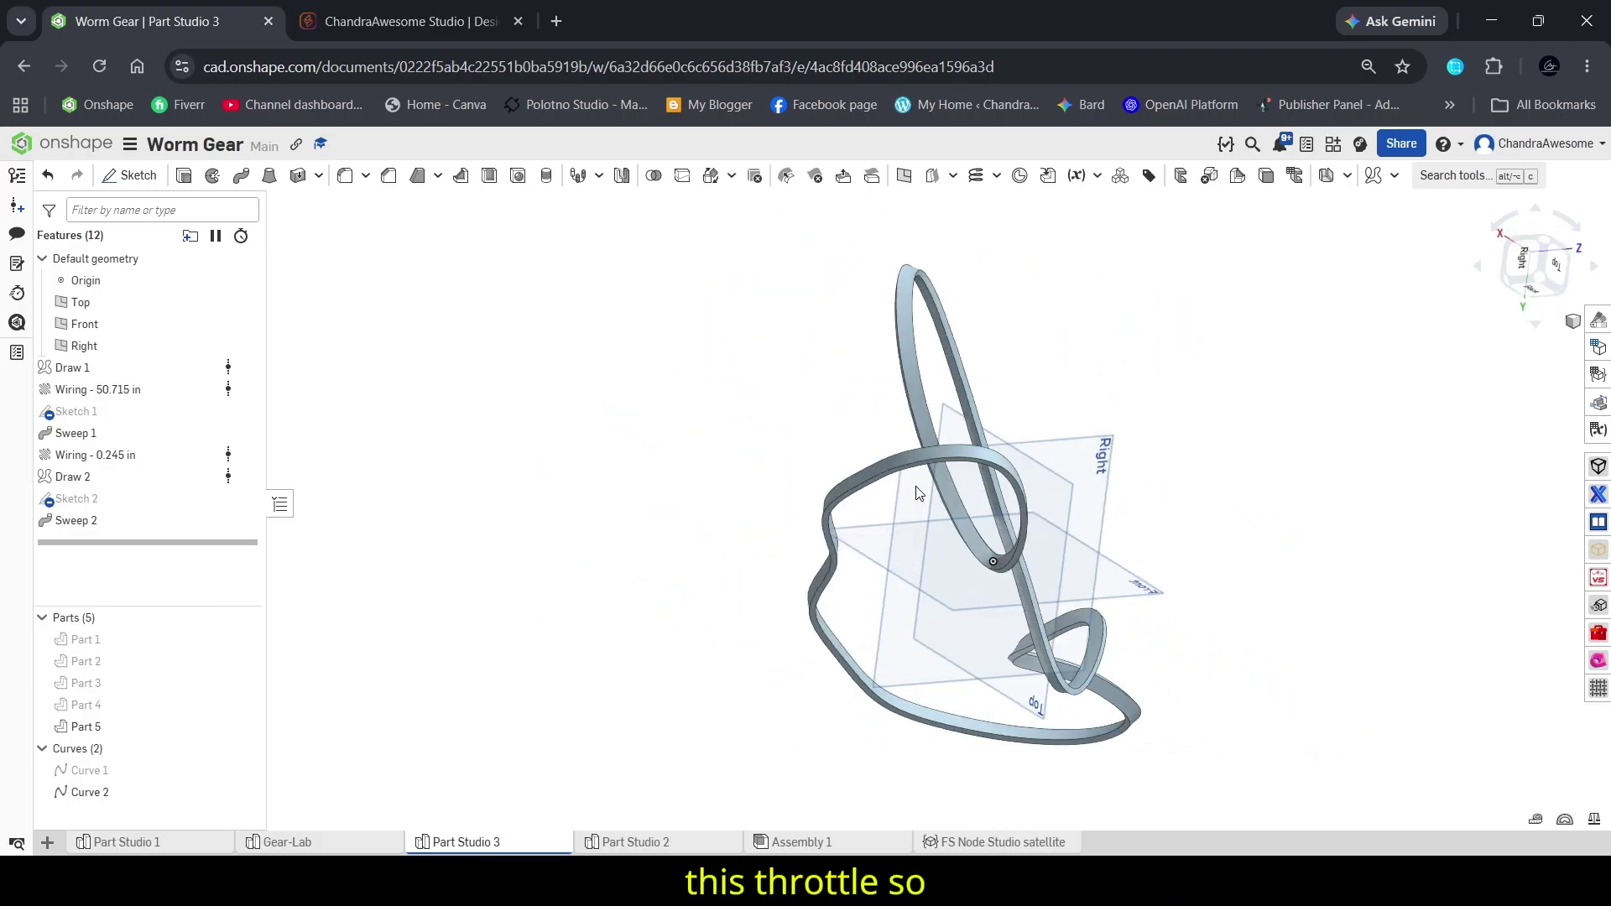
{"action": "scroll", "coordinate": [956, 571], "scroll_direction": "down", "scroll_amount": 3}
{"action": "scroll", "coordinate": [987, 636], "scroll_direction": "up", "scroll_amount": 3}
{"action": "right_click_drag", "start_coordinate": [987, 636], "coordinate": [972, 592]}
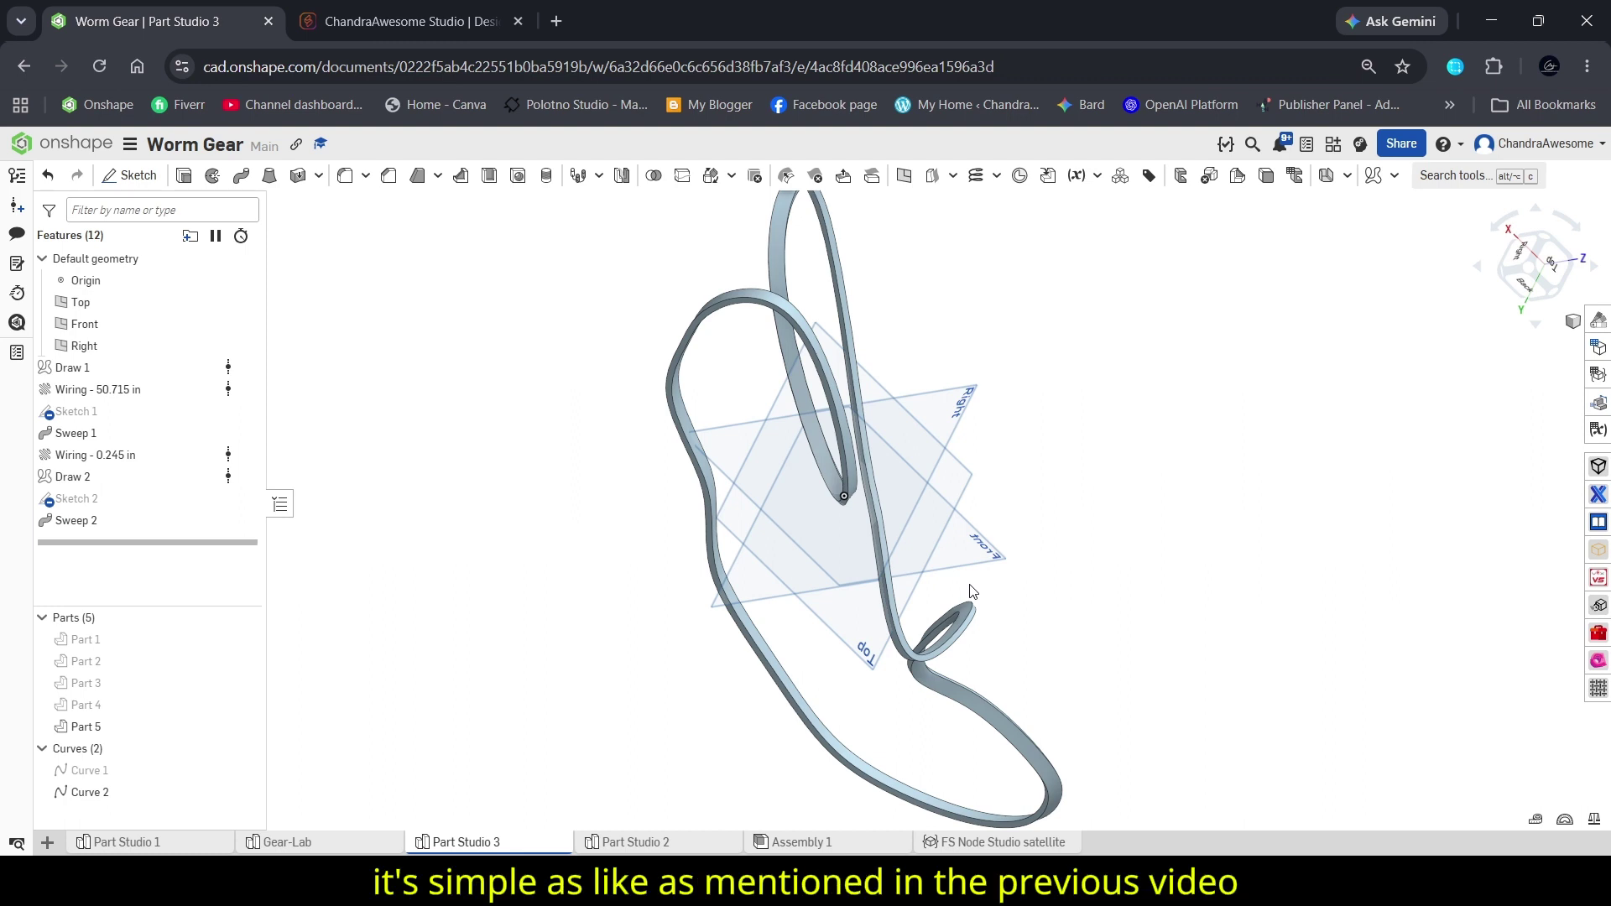
- Switch to the ChandraAwesome Studio Tool Library website and search its Onshape tools for "draw"
{"action": "left_click", "coordinate": [390, 21]}
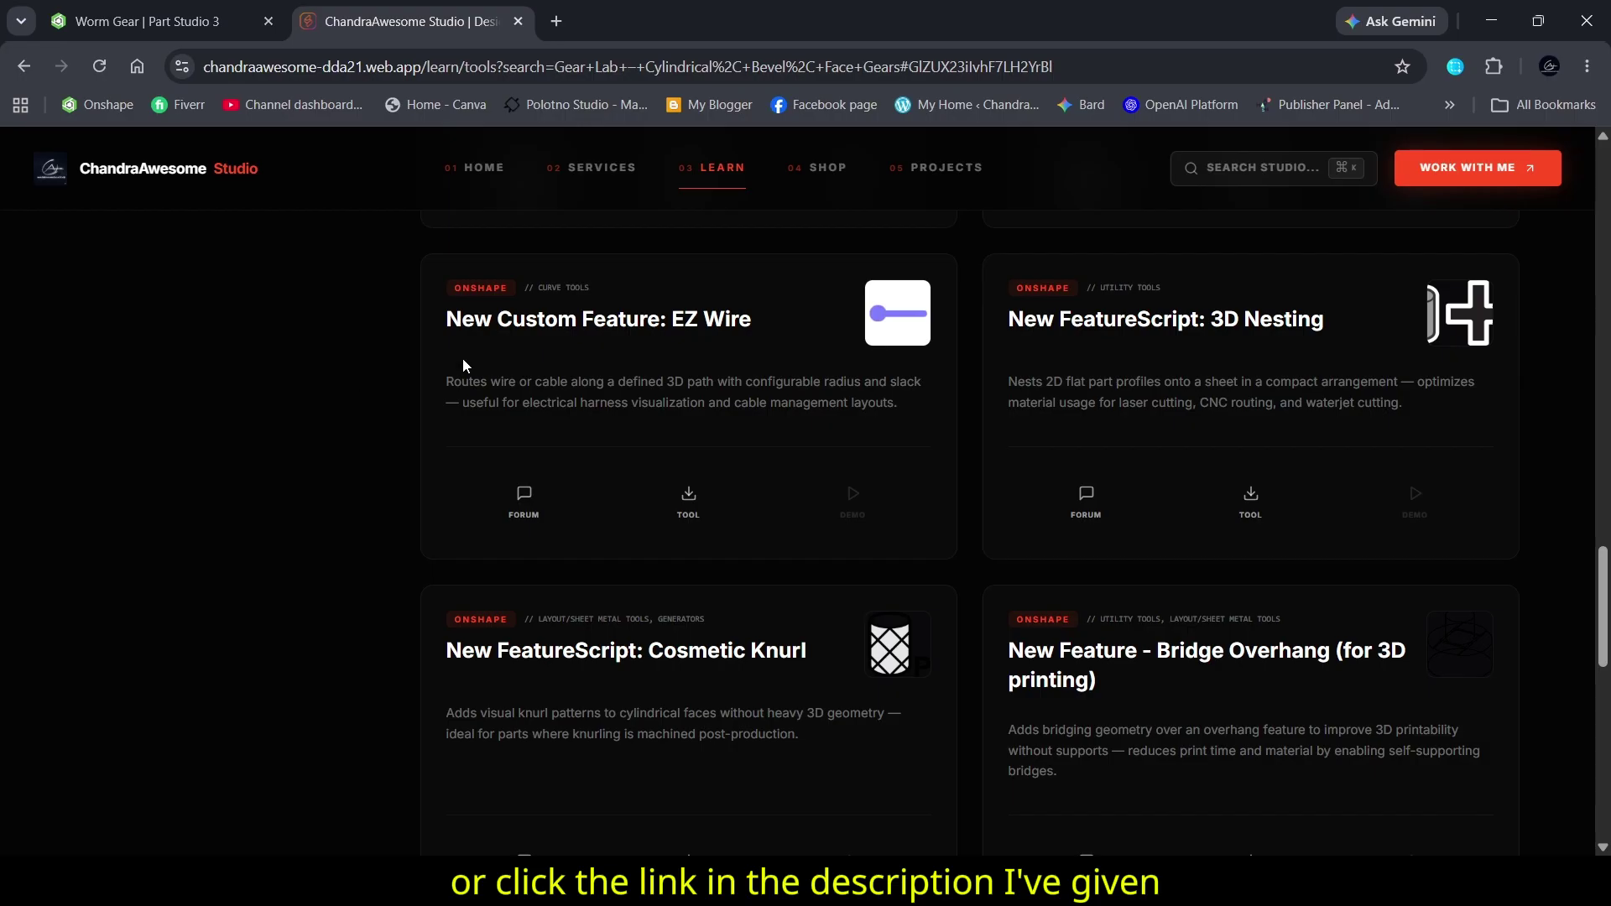
{"action": "scroll", "coordinate": [1161, 356], "scroll_direction": "up", "scroll_amount": 10}
{"action": "scroll", "coordinate": [1186, 359], "scroll_direction": "up", "scroll_amount": 15}
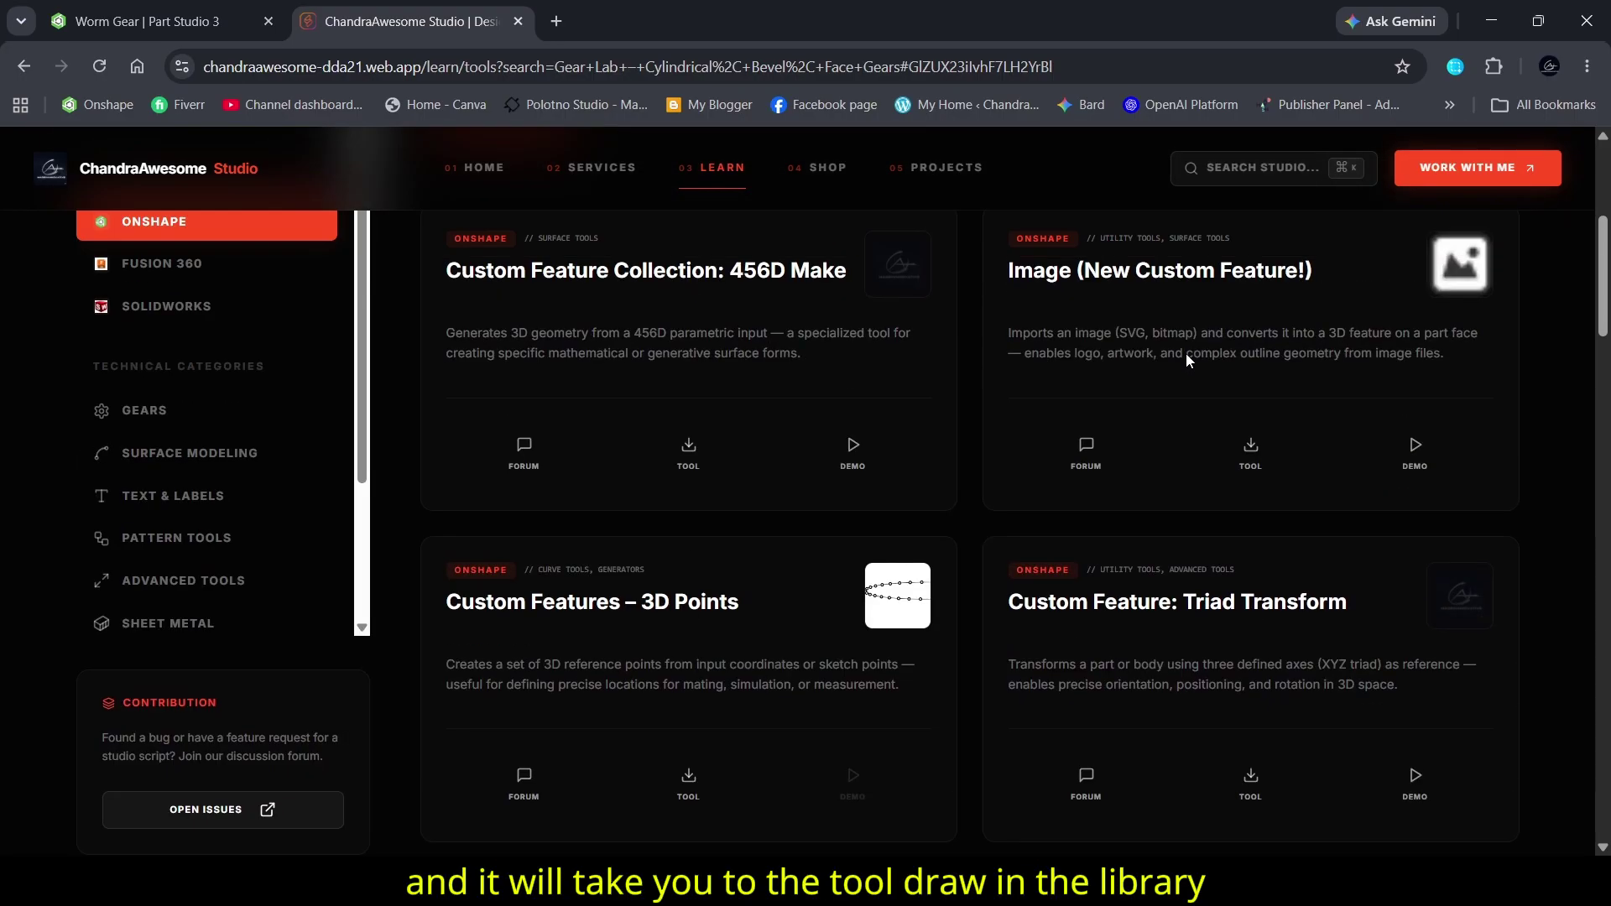
{"action": "double_click", "coordinate": [1284, 451]}
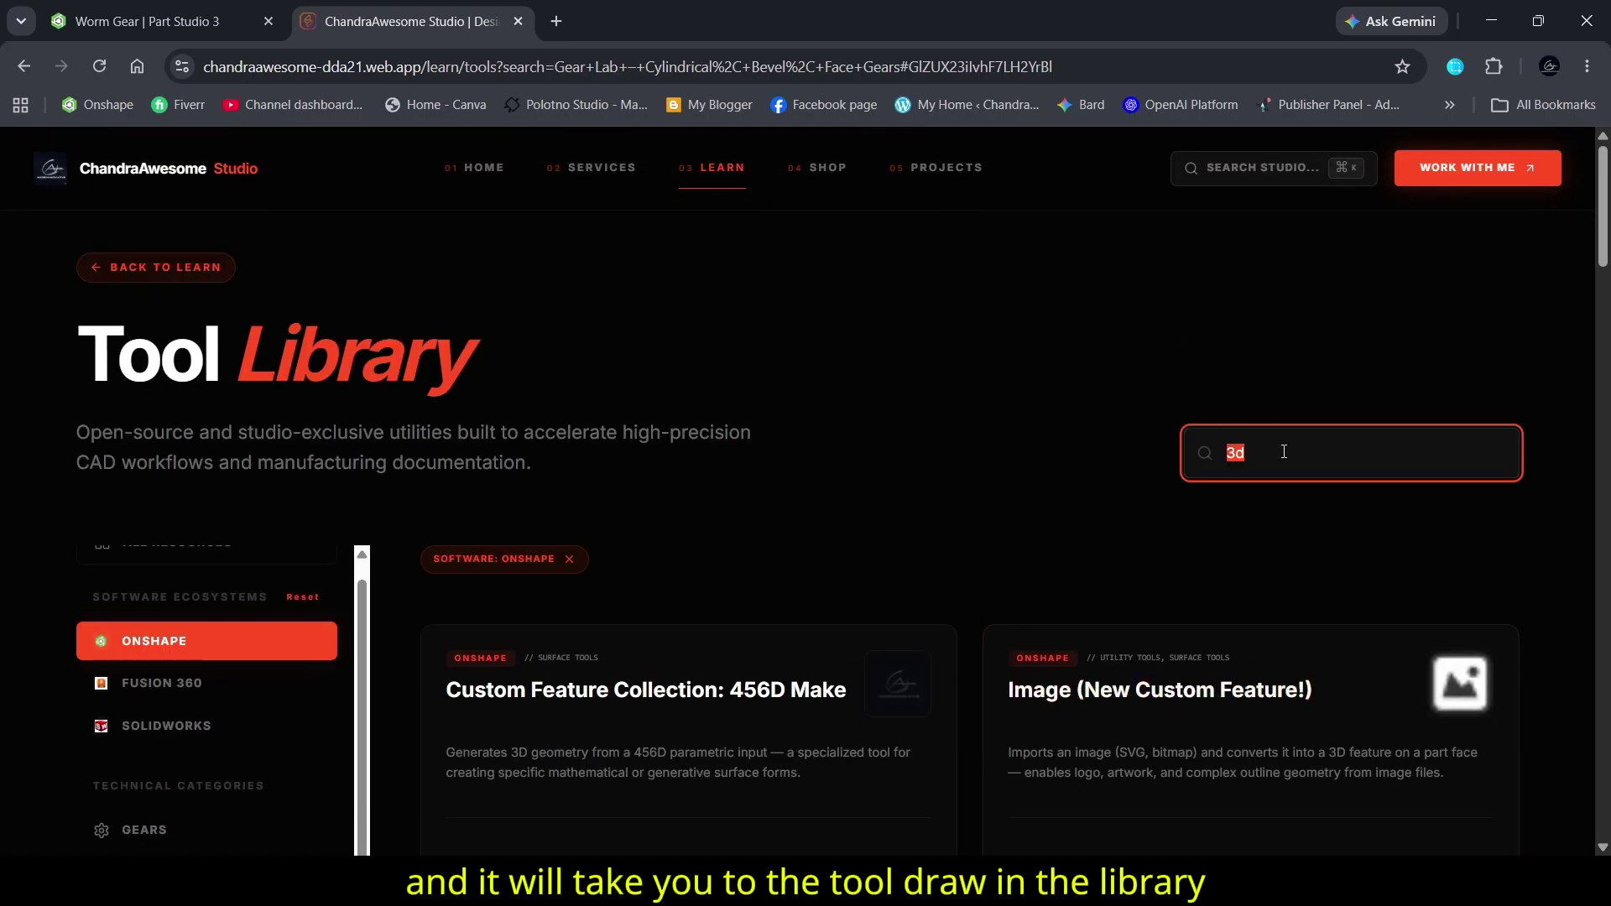
{"action": "type", "text": "dr"}
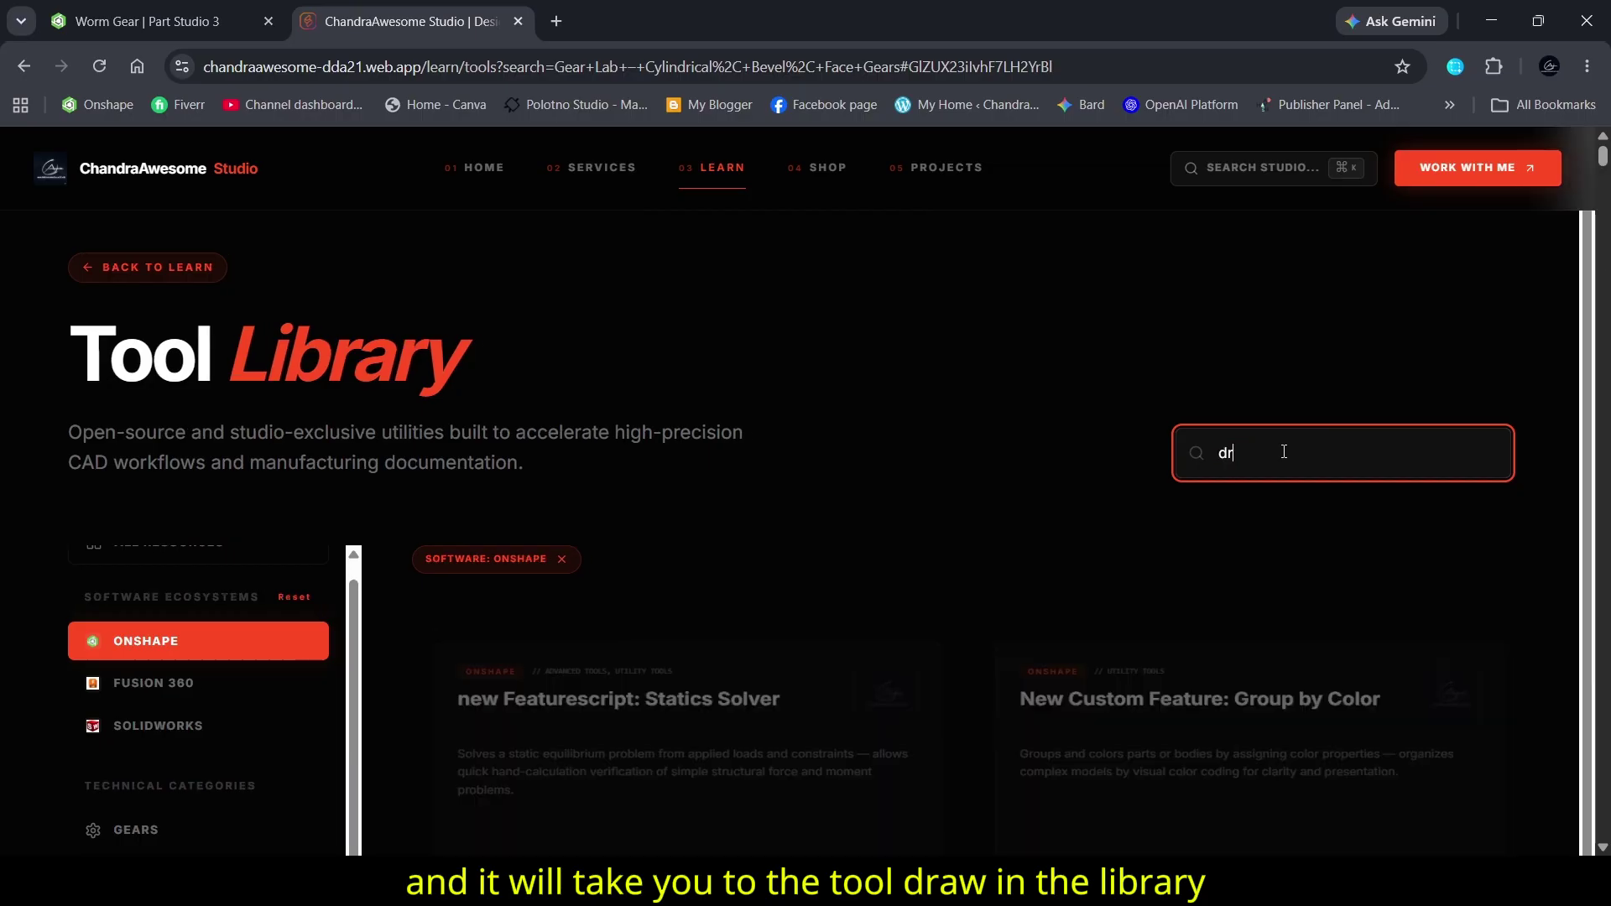
{"action": "type", "text": "aw"}
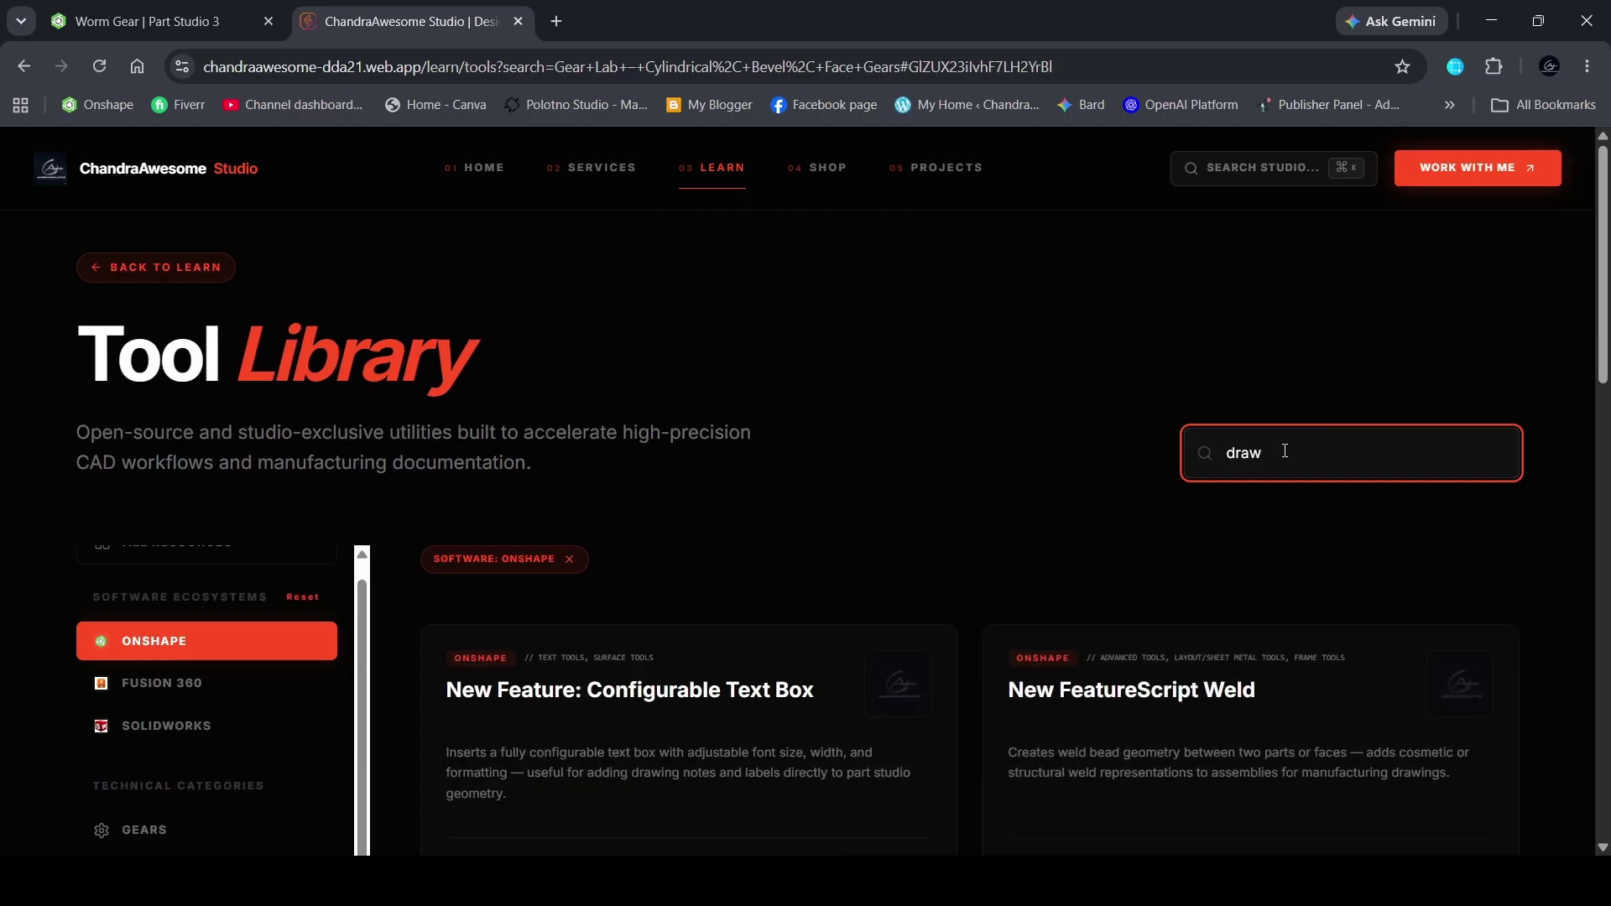
- Open the Onshape tool document of the Draw (New Custom Feature!) entry from the Tool Library and show its custom features available to add
{"action": "scroll", "coordinate": [1112, 482], "scroll_direction": "down", "scroll_amount": 5}
{"action": "scroll", "coordinate": [1035, 605], "scroll_direction": "up", "scroll_amount": 4}
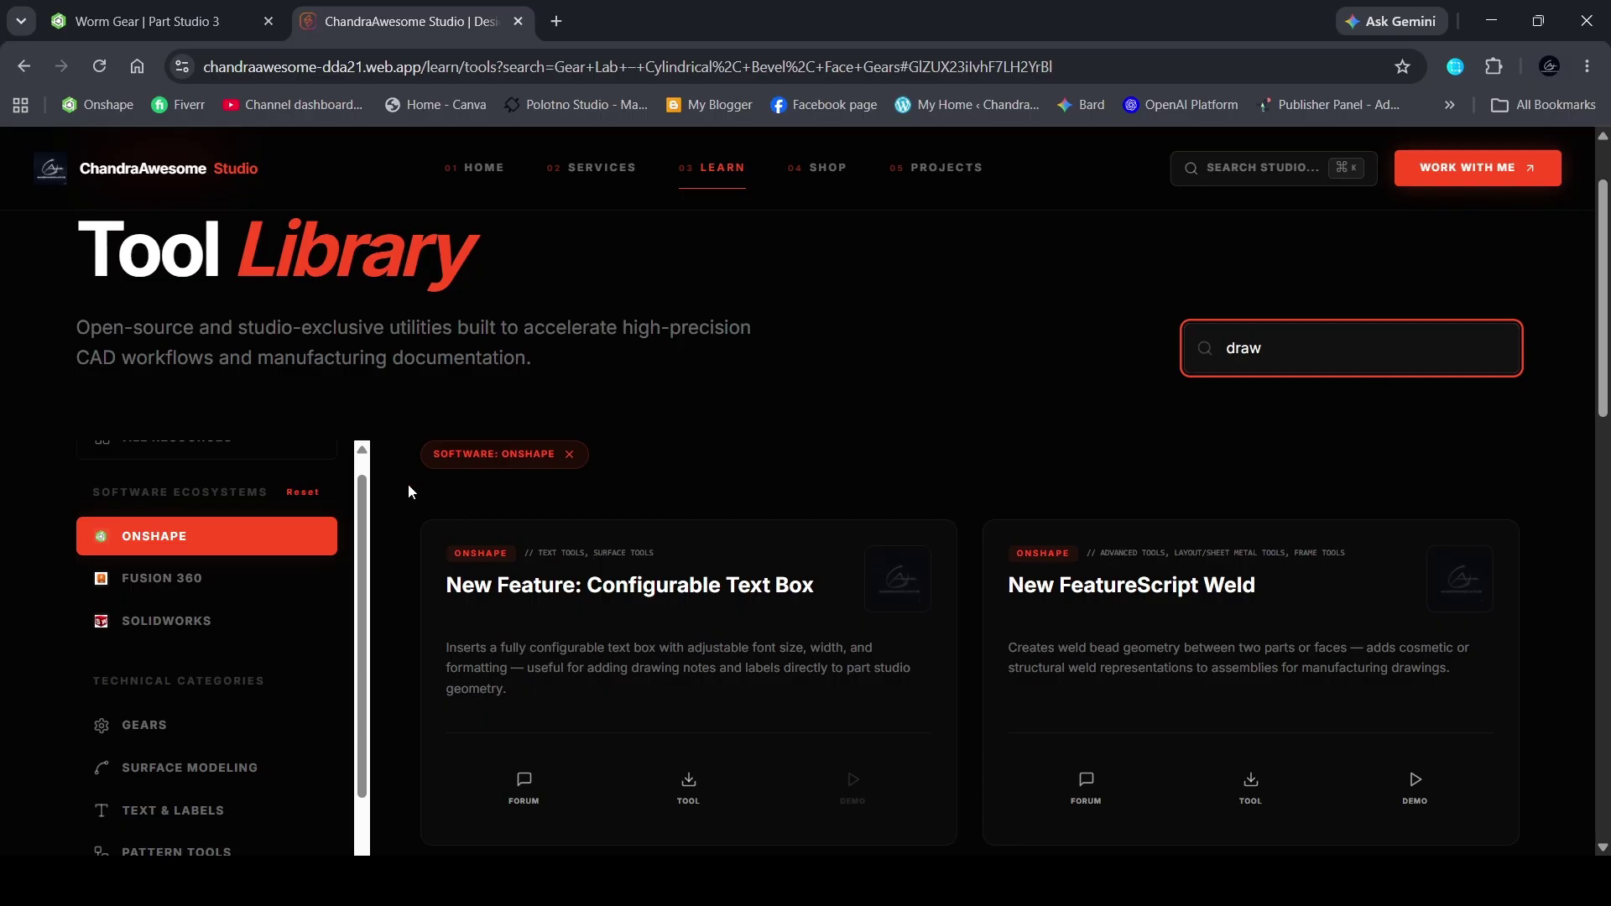
{"action": "scroll", "coordinate": [730, 406], "scroll_direction": "down", "scroll_amount": 9}
{"action": "scroll", "coordinate": [1571, 448], "scroll_direction": "up", "scroll_amount": 4}
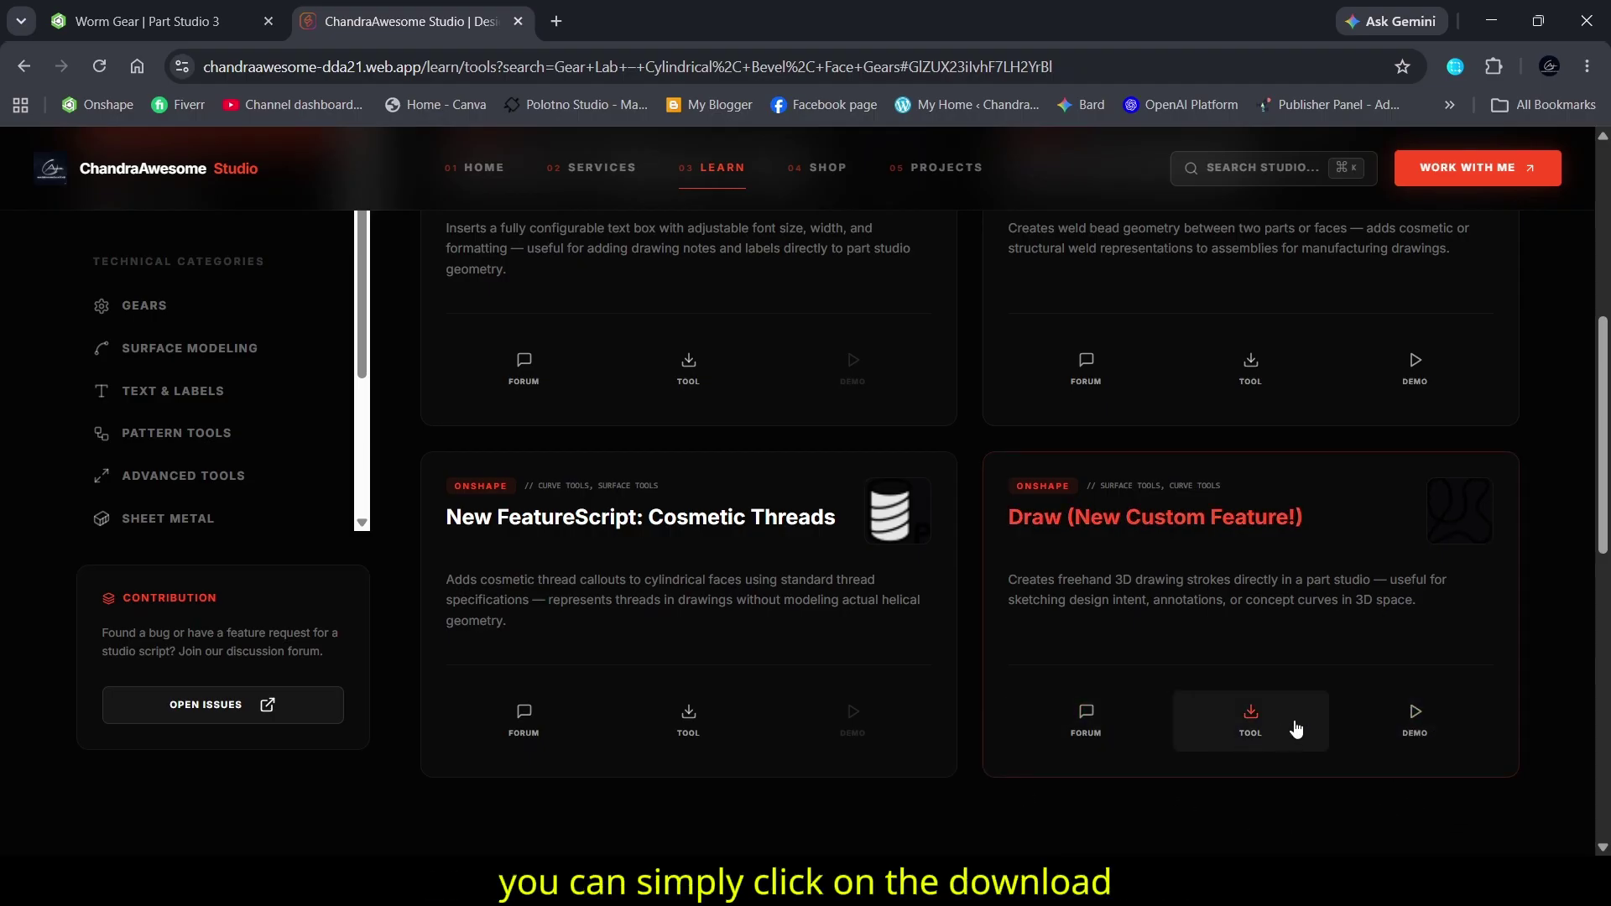
{"action": "left_click", "coordinate": [1265, 729]}
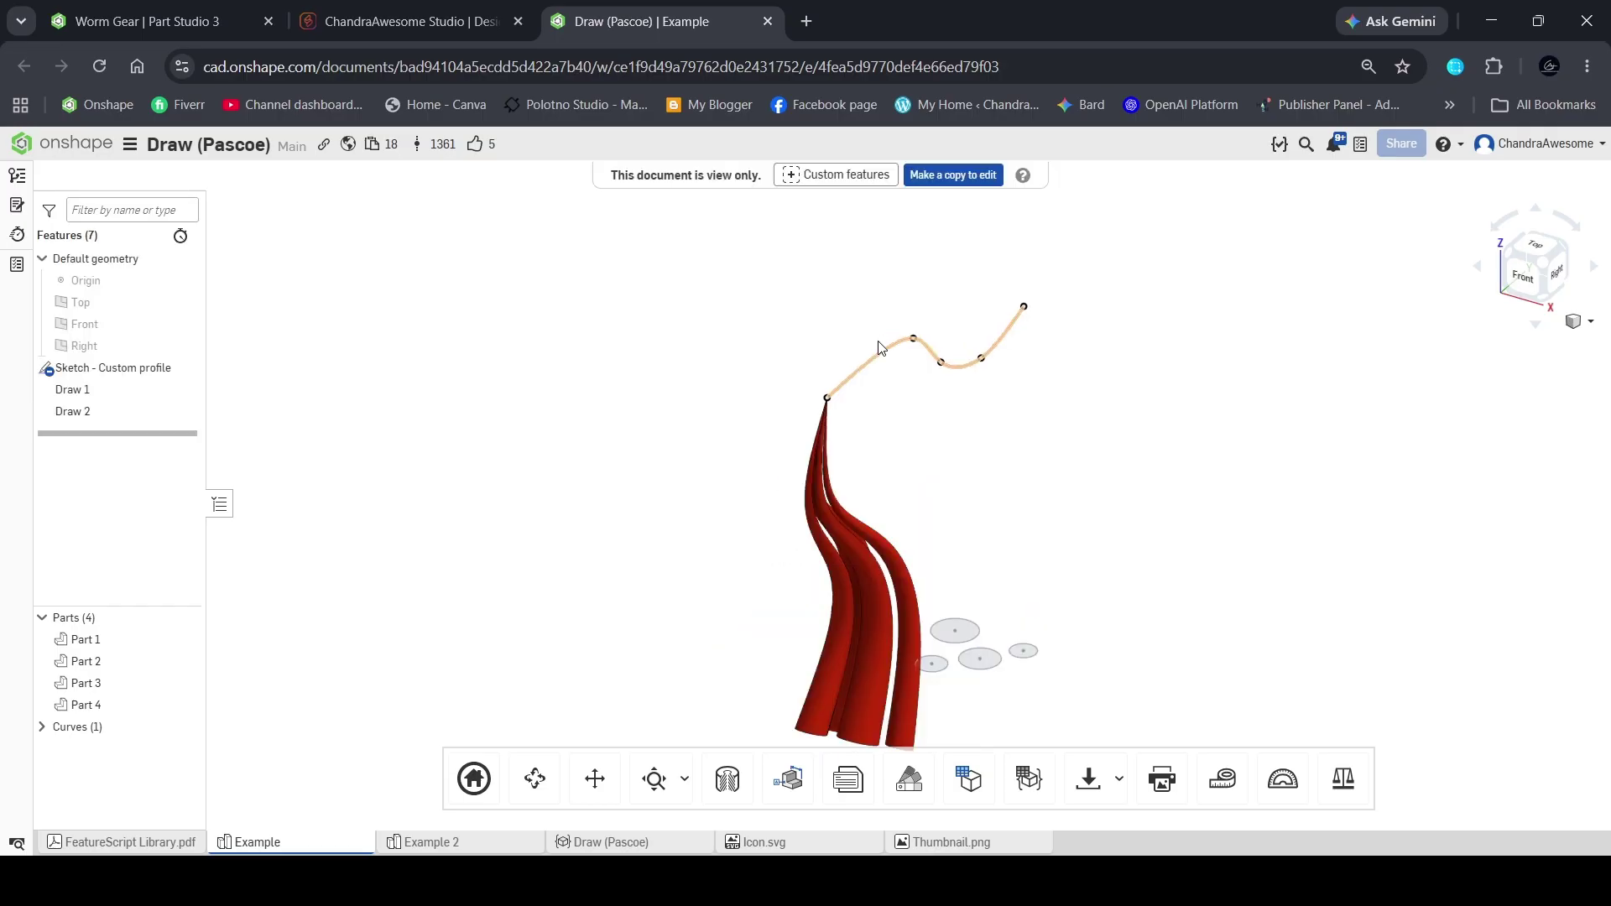
{"action": "left_click", "coordinate": [828, 175]}
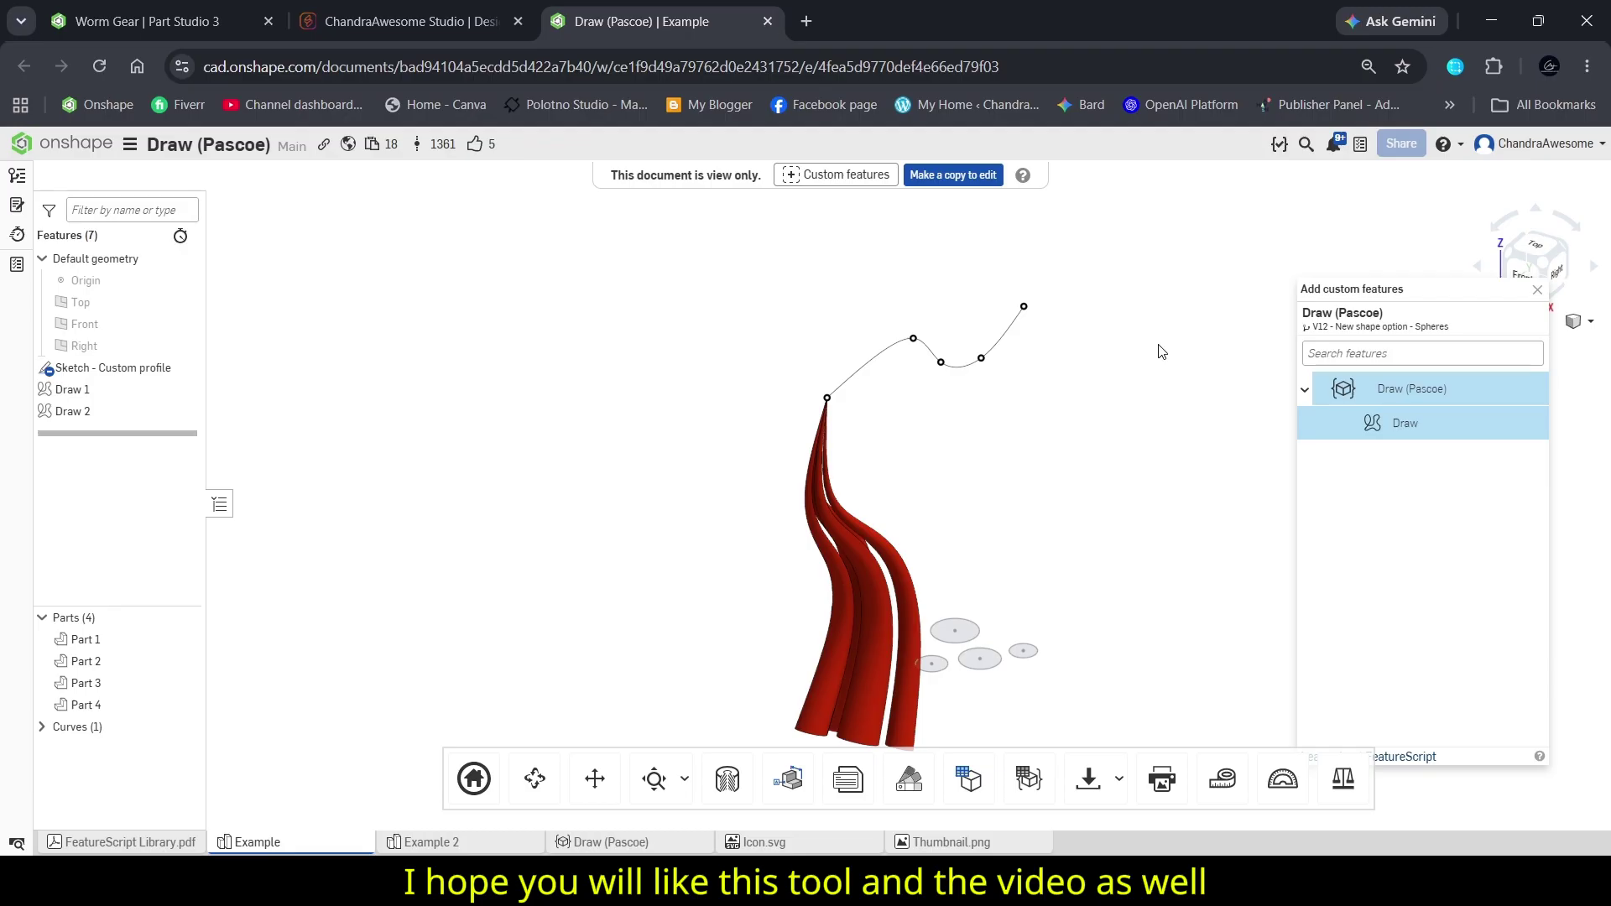
- View the Example 2 part studio of the Draw document and return to Part Studio 3 of the Worm Gear document
{"action": "left_click", "coordinate": [526, 842]}
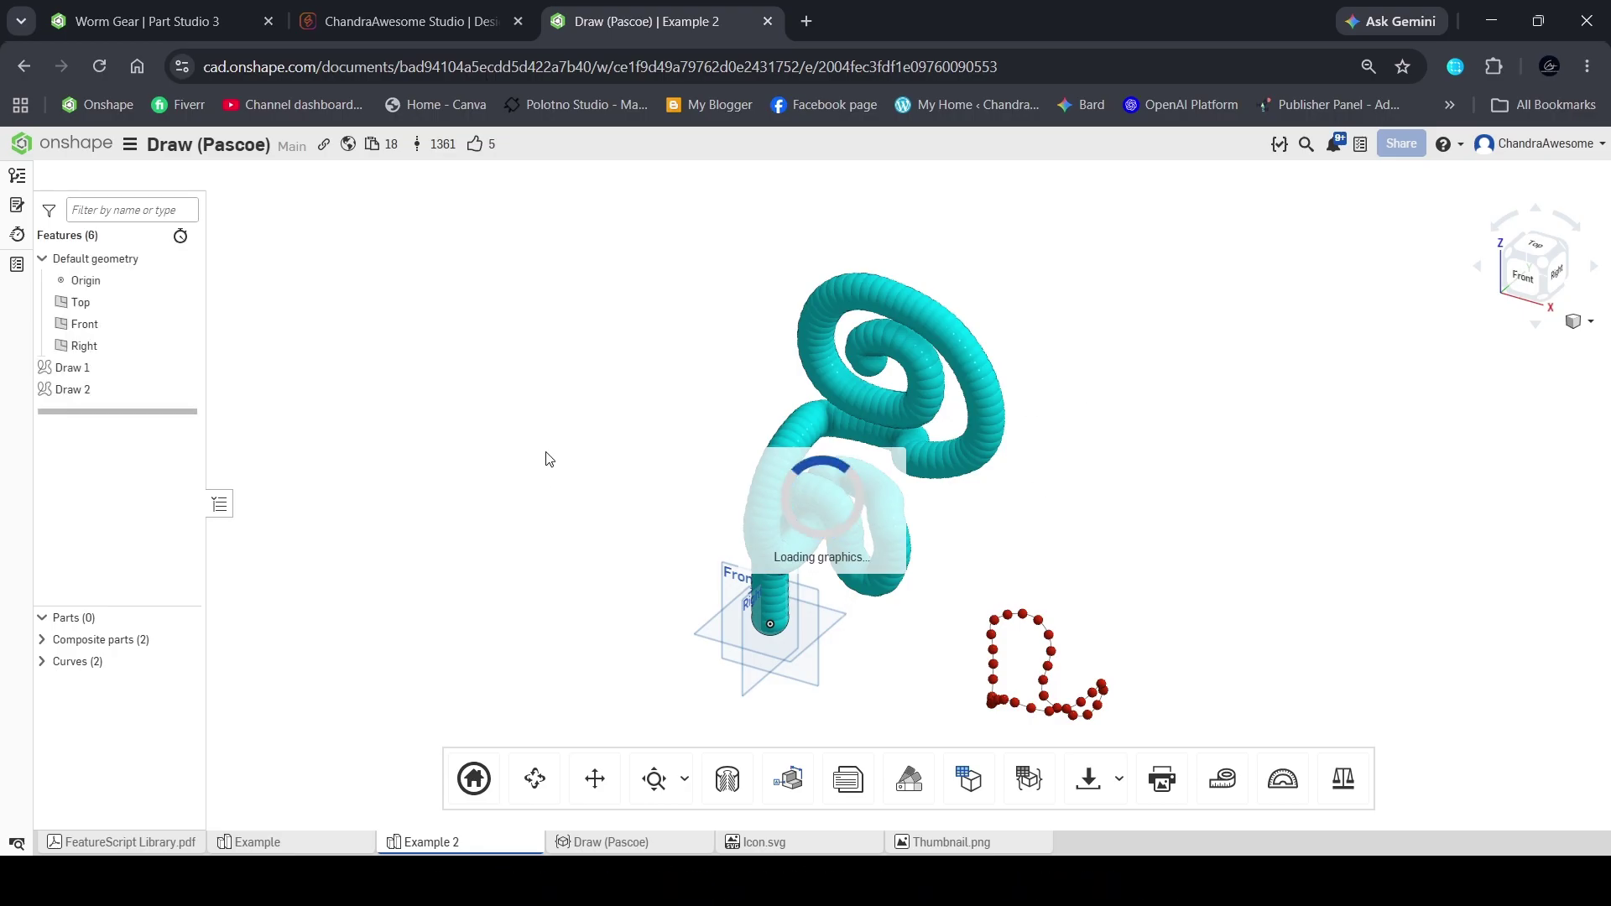
{"action": "left_click", "coordinate": [235, 20]}
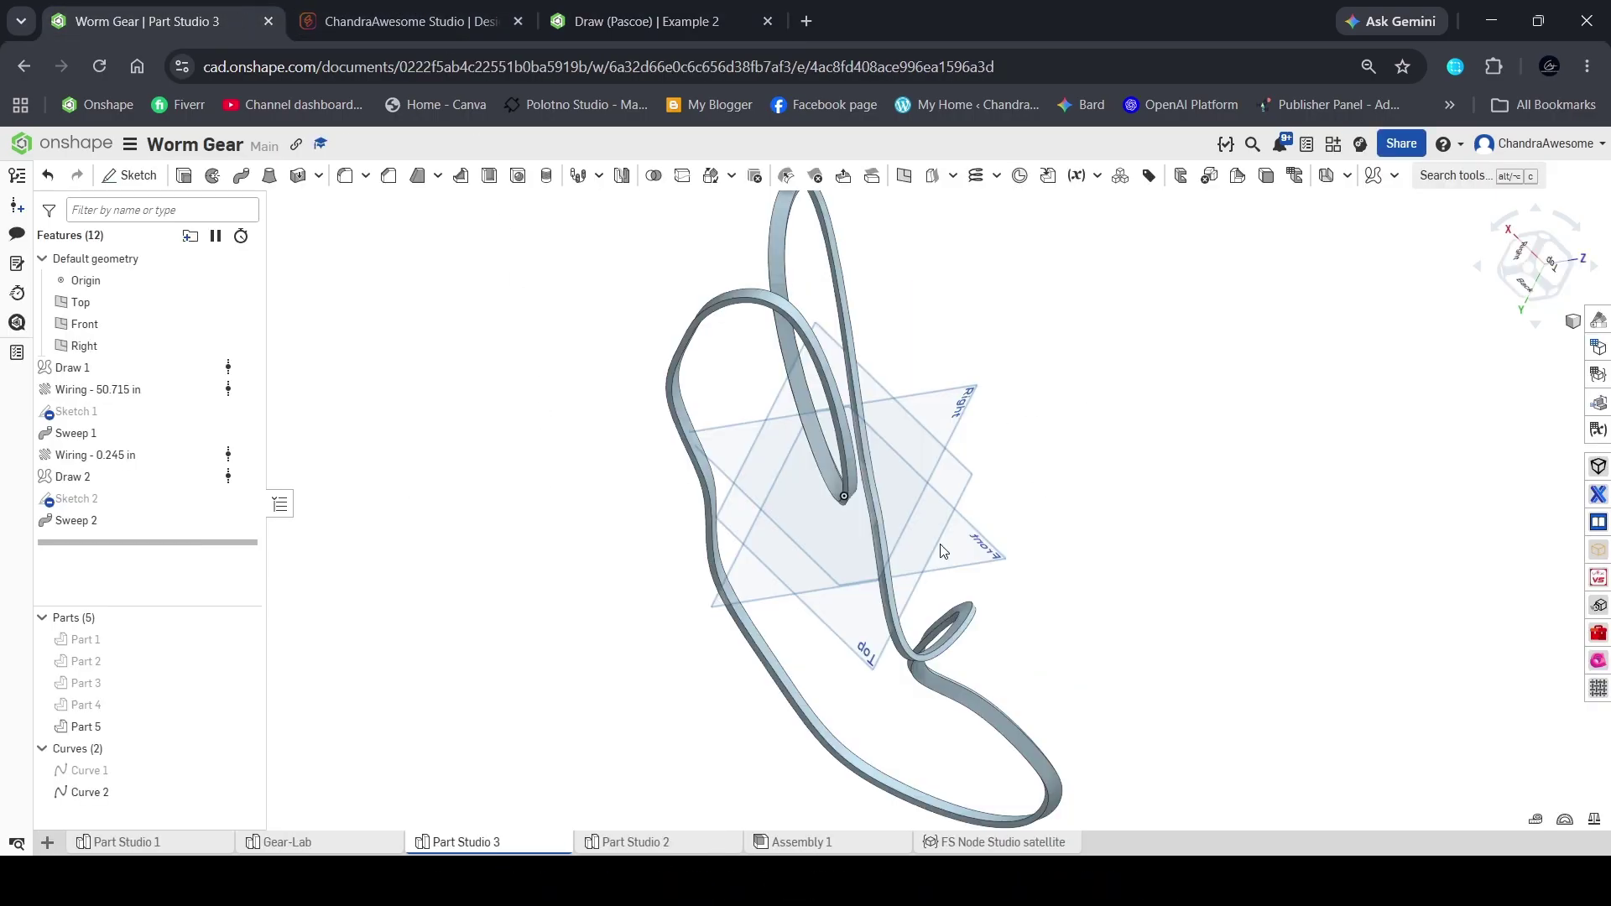